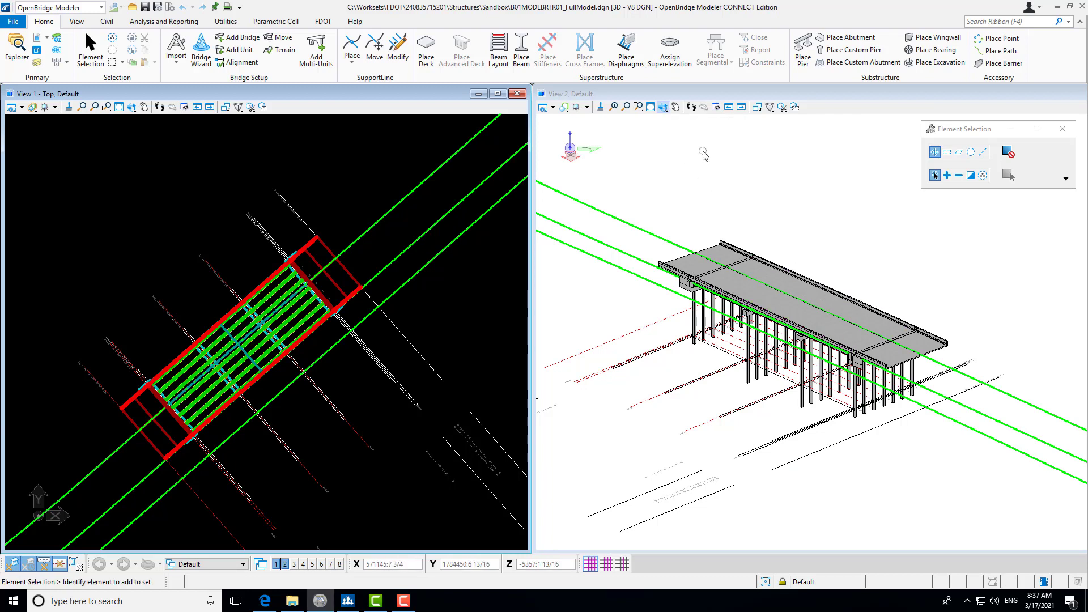
Step: Examine the completed bridge model in the 3D view from the side, from beneath the deck and from above
click(661, 108)
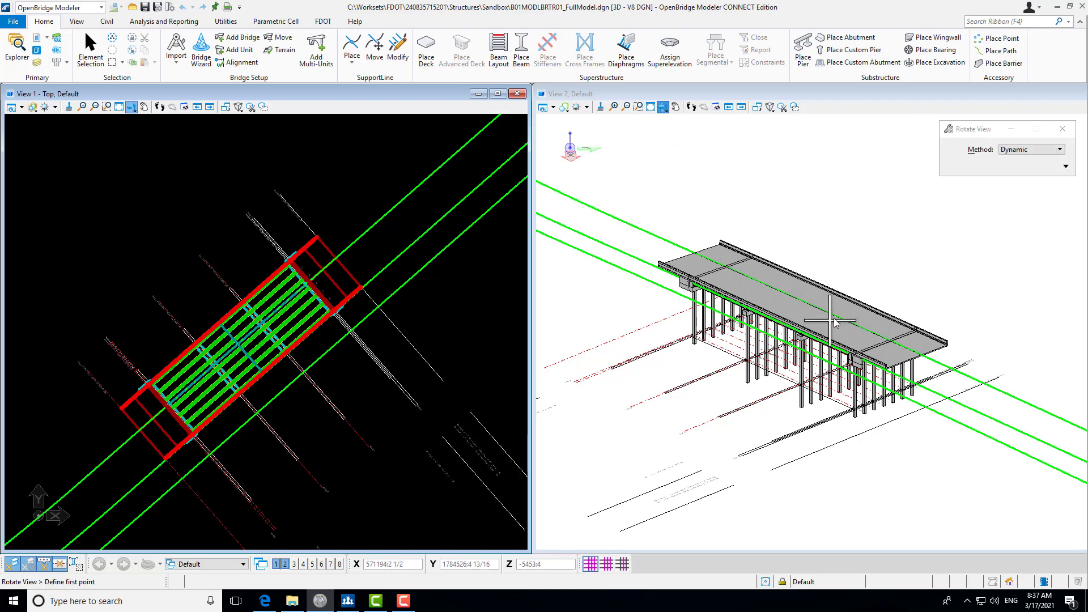
click(829, 318)
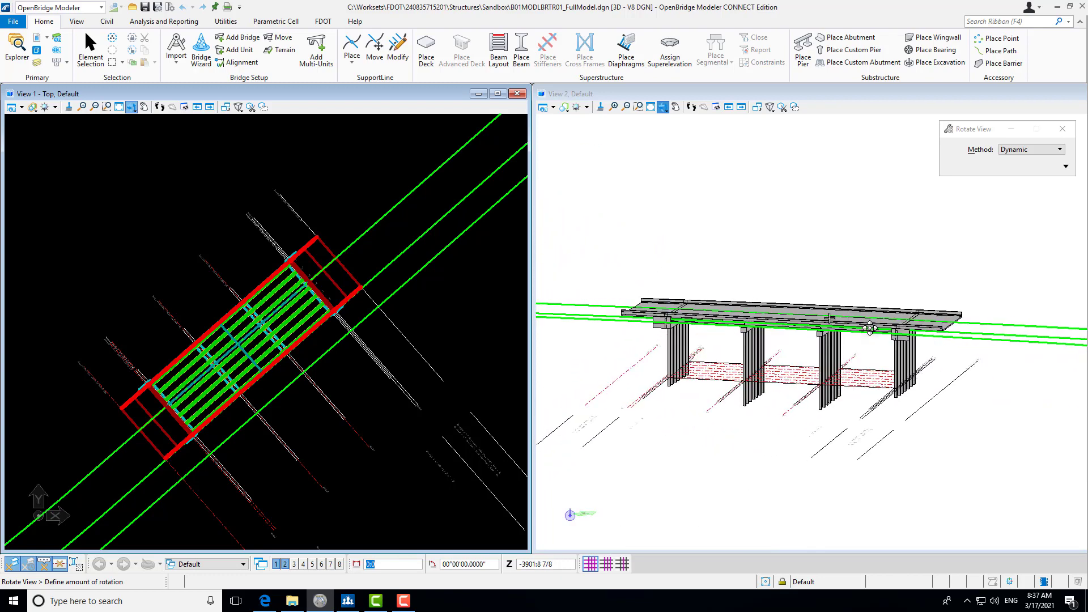
click(794, 334)
scroll(799, 355, up, 5)
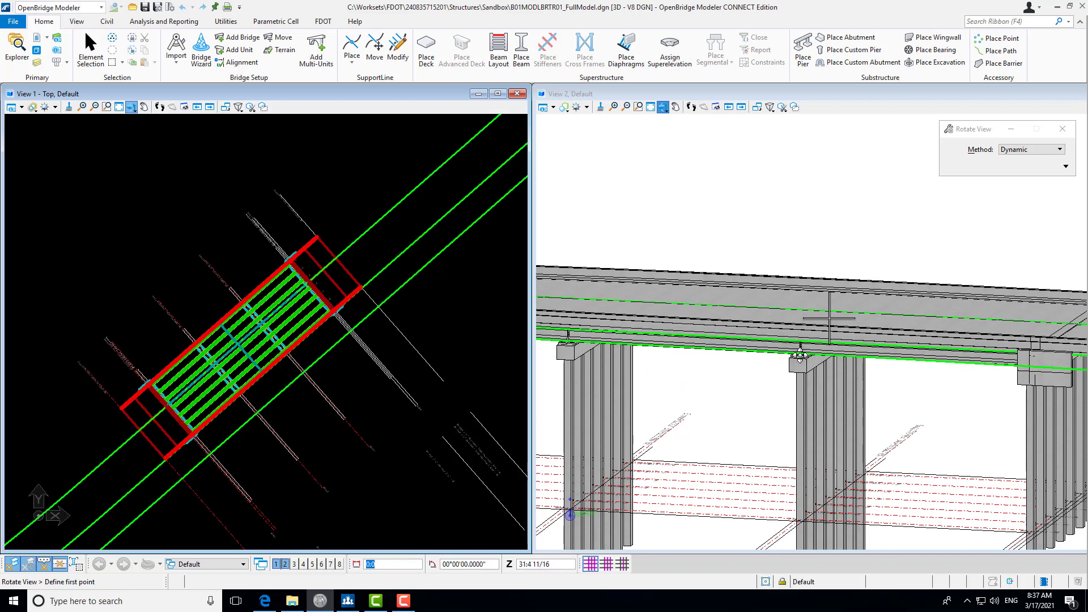
click(862, 383)
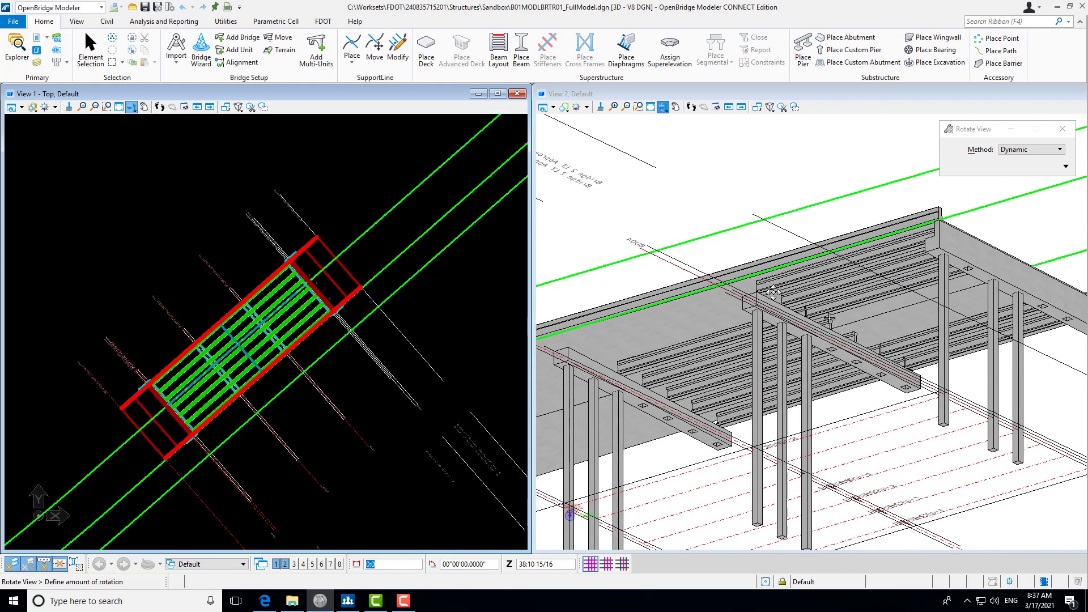
click(773, 292)
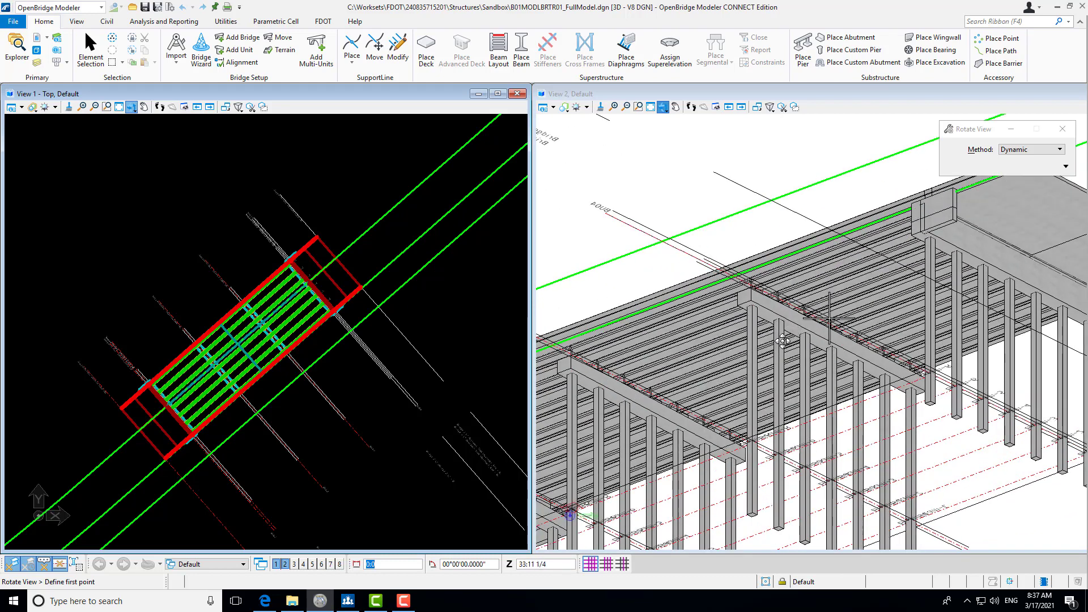
click(762, 204)
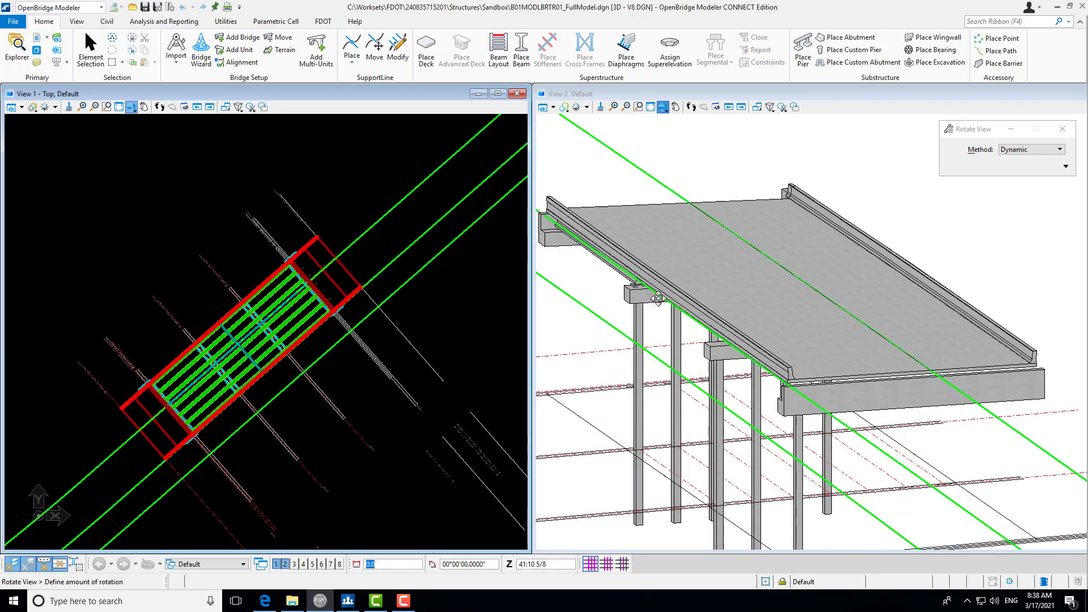
click(657, 299)
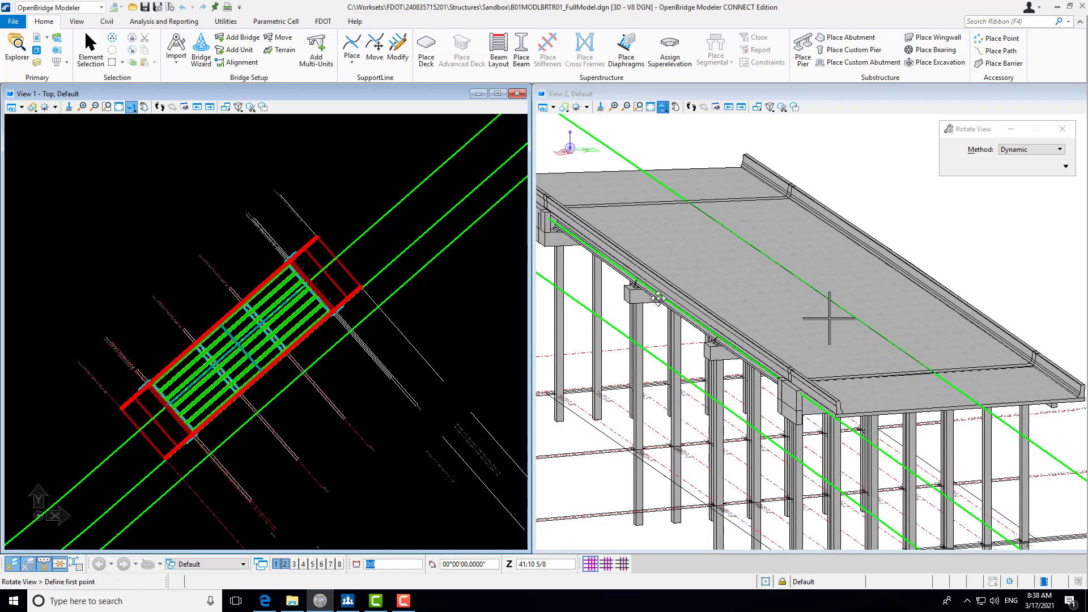
click(676, 106)
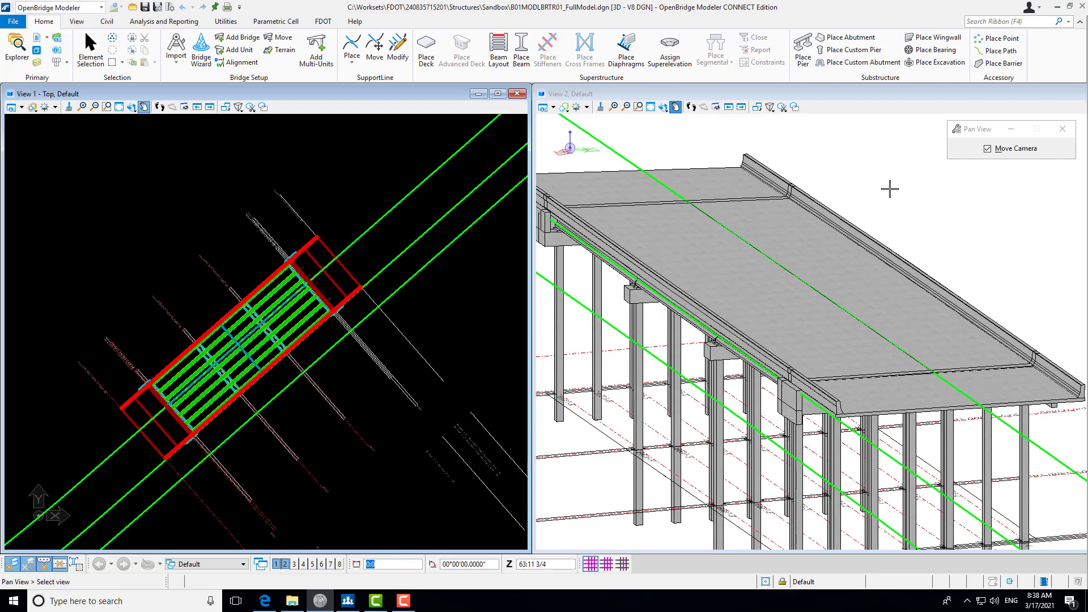
scroll(890, 188, down, 2)
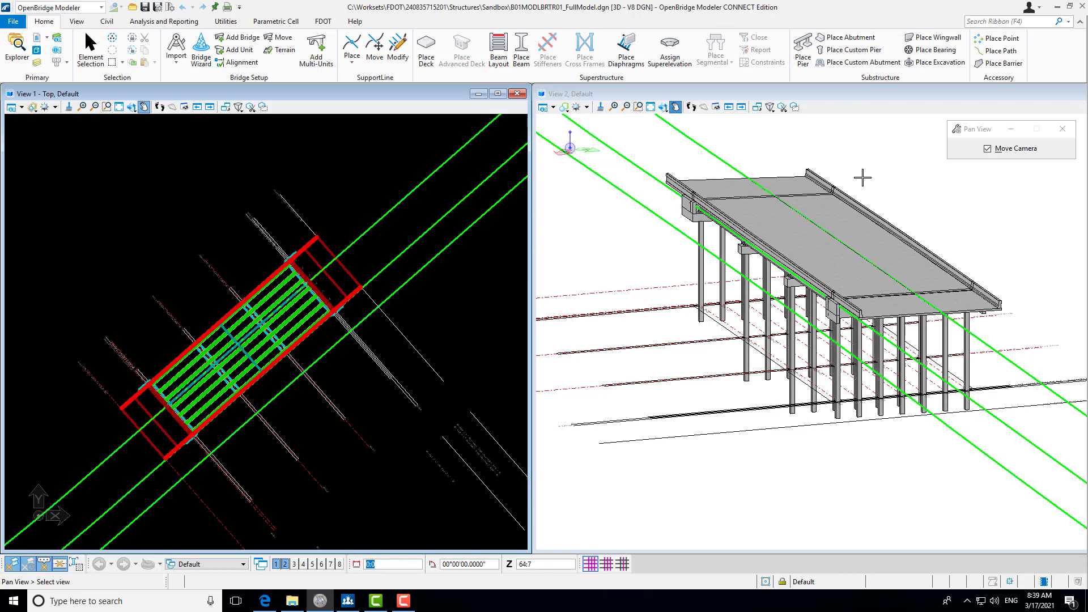
scroll(851, 242, up, 3)
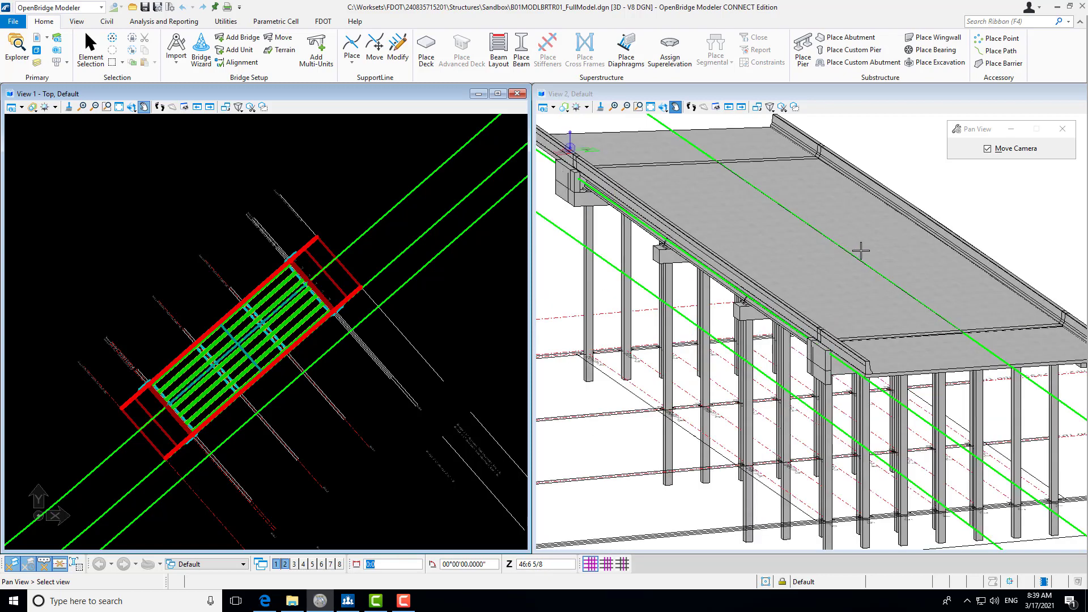
scroll(703, 170, up, 4)
scroll(716, 210, down, 3)
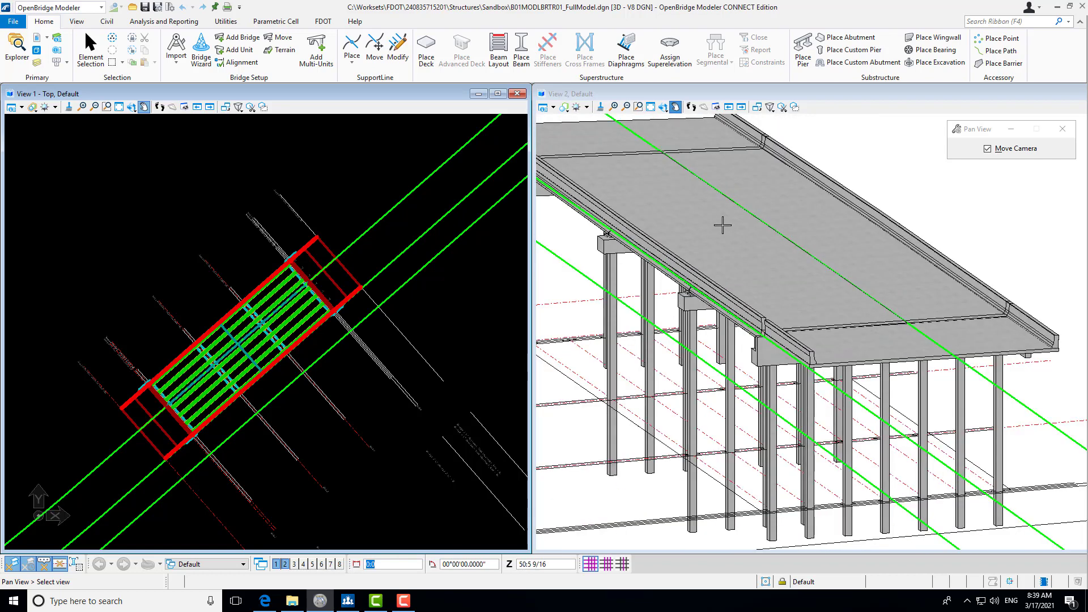
click(663, 107)
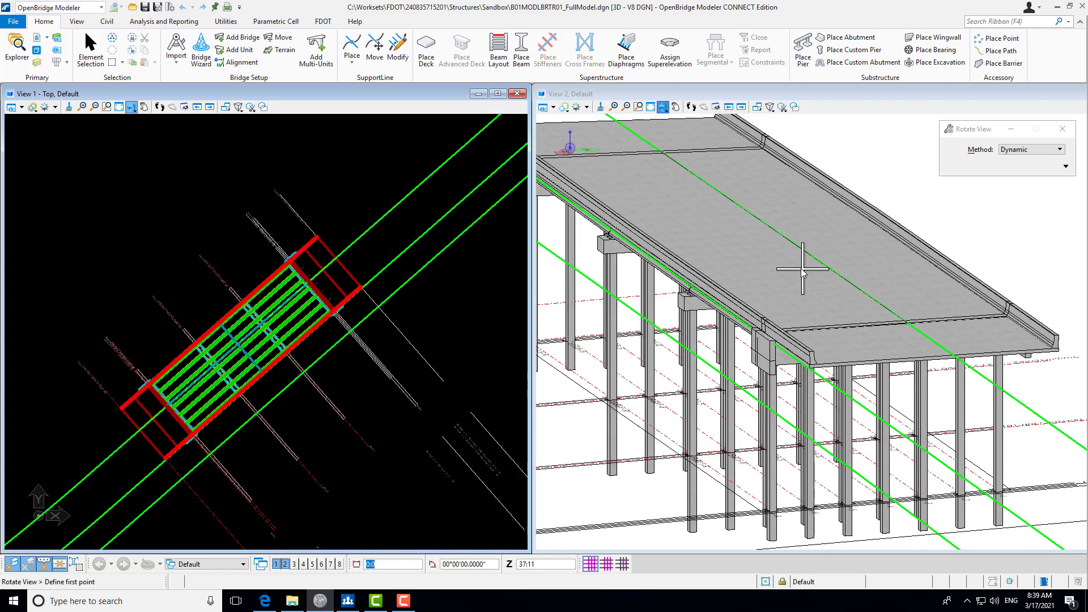
click(904, 329)
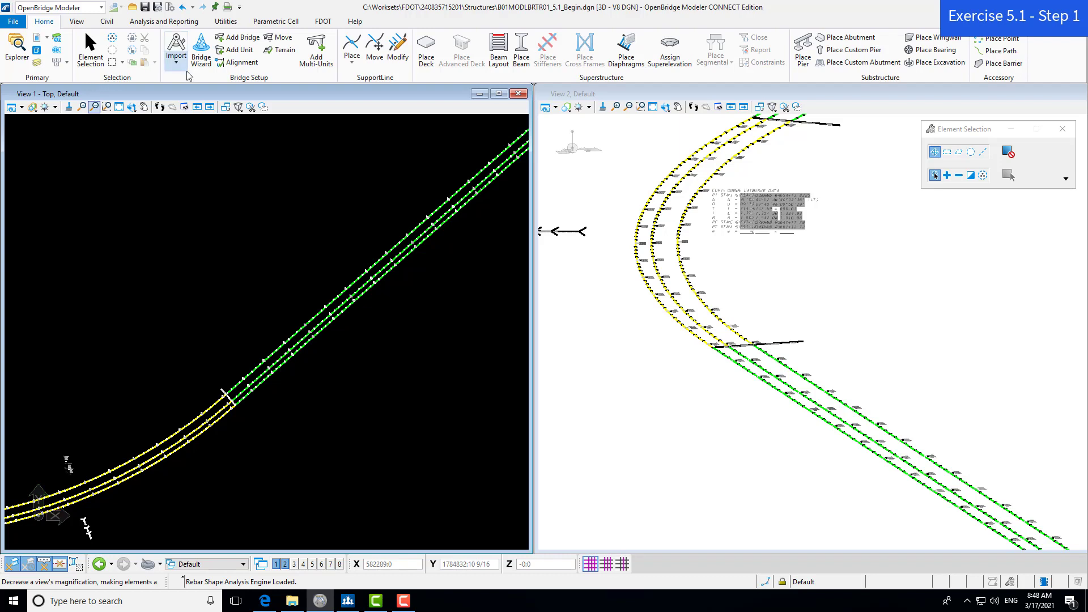
Step: Start adding a bridge described as "SR 40 from SR 11 to Cone Road" with the unit name "Bridge 2 LT"
click(235, 39)
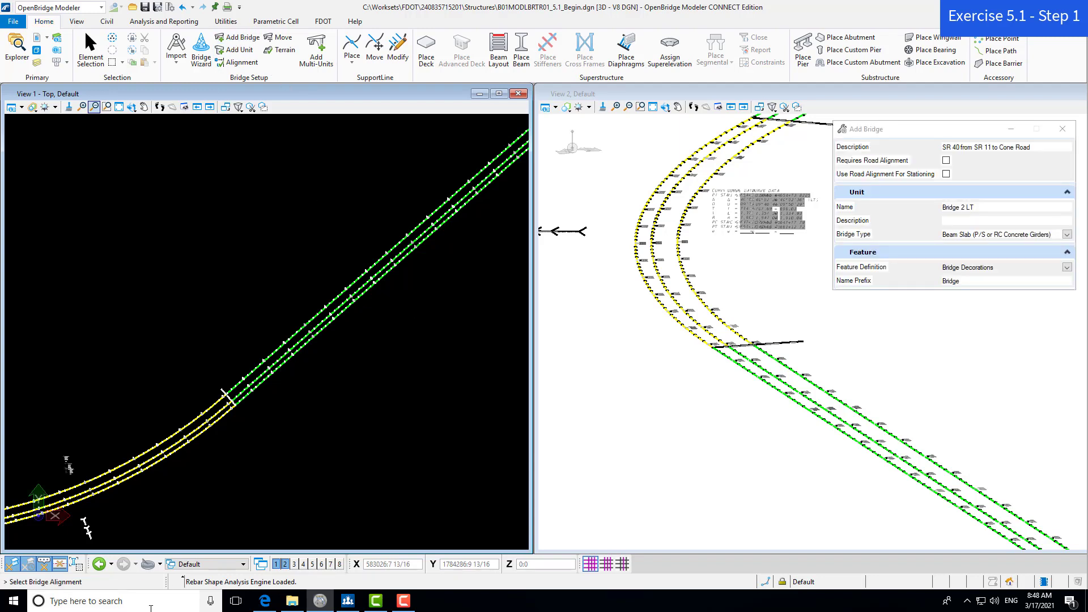
drag(875, 133, 120, 177)
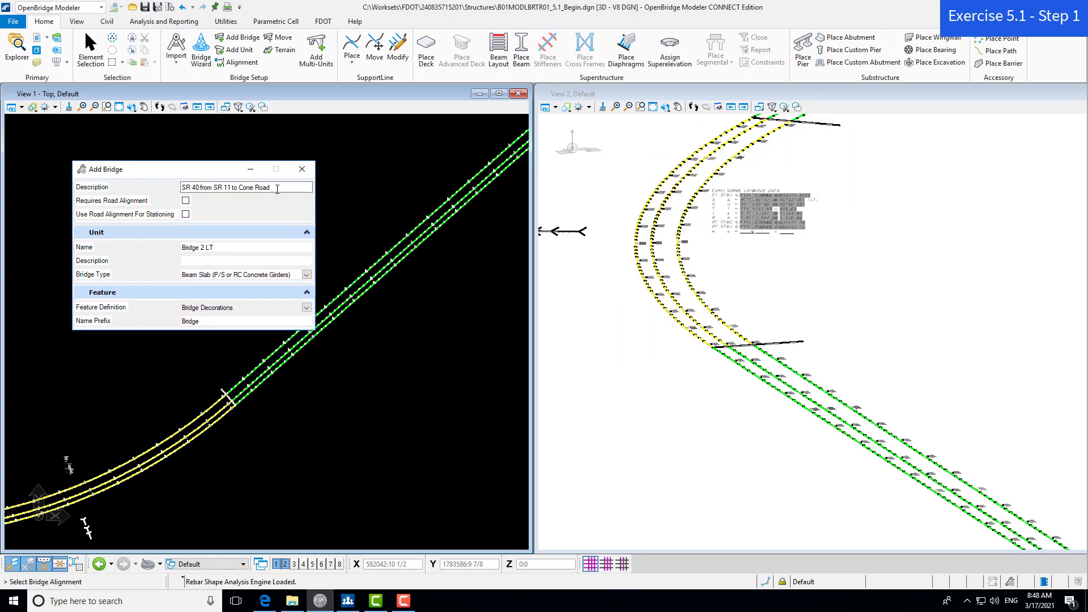
drag(277, 188, 178, 193)
click(273, 185)
drag(214, 174, 226, 174)
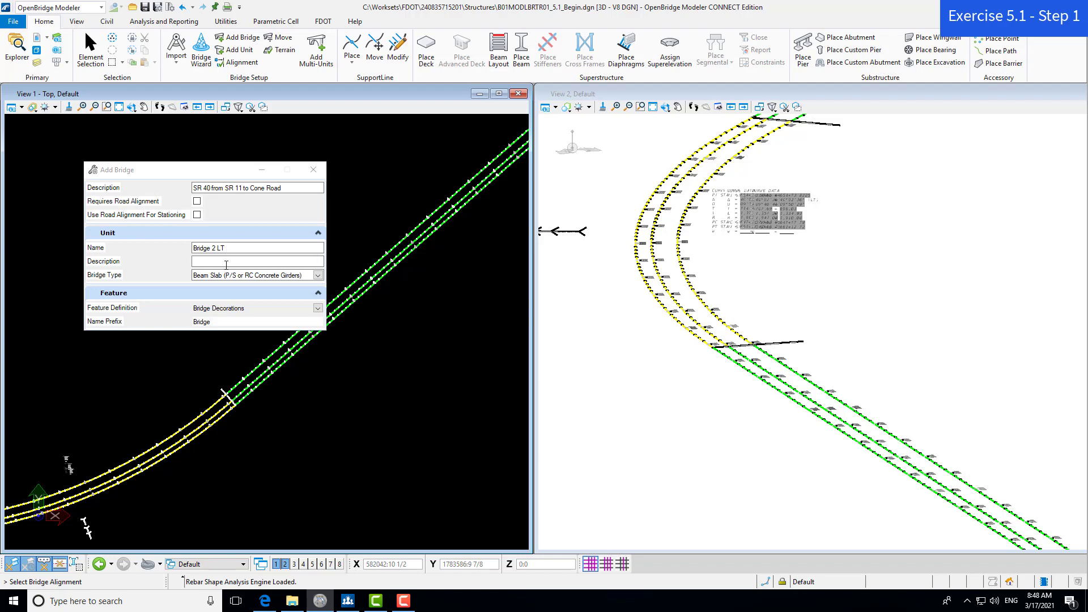
Step: Keep Beam Slab (P/S or RC Concrete Girders) as the bridge type and Bridge as the name prefix
click(318, 278)
click(318, 276)
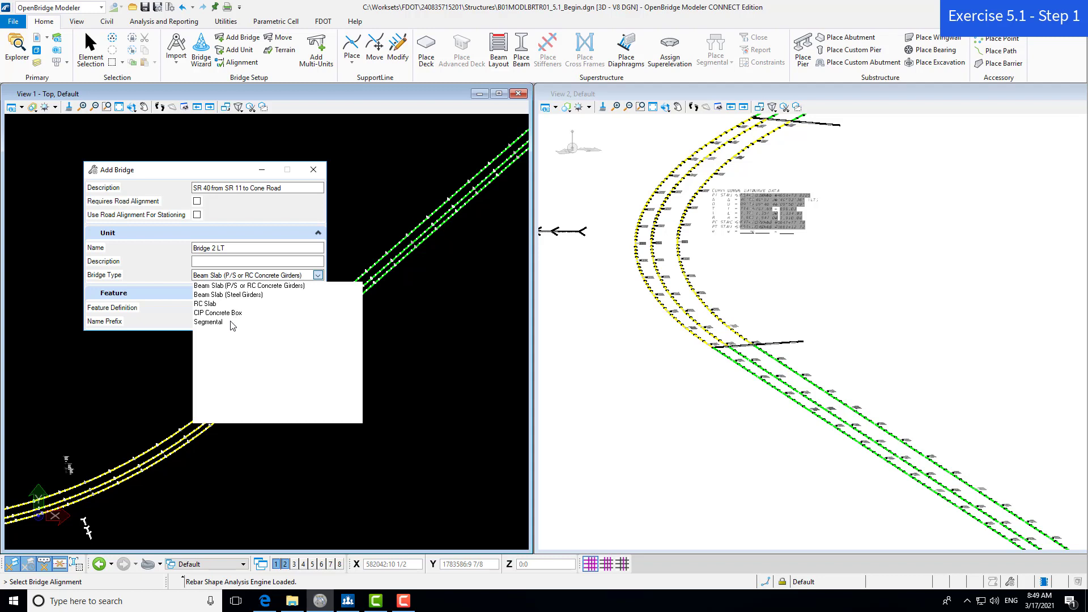
click(181, 288)
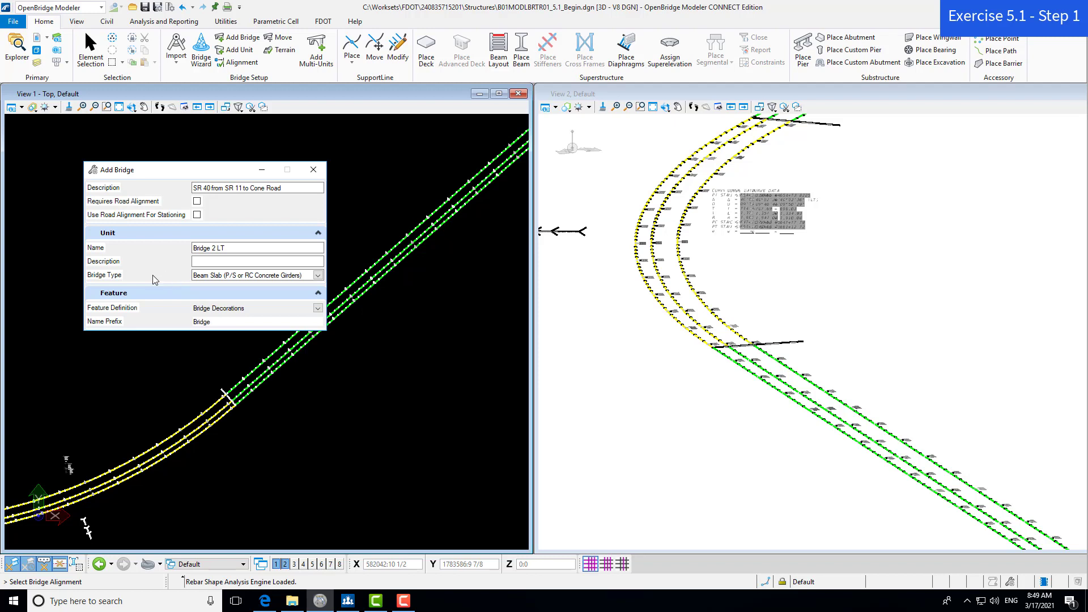
drag(214, 321, 188, 321)
click(218, 321)
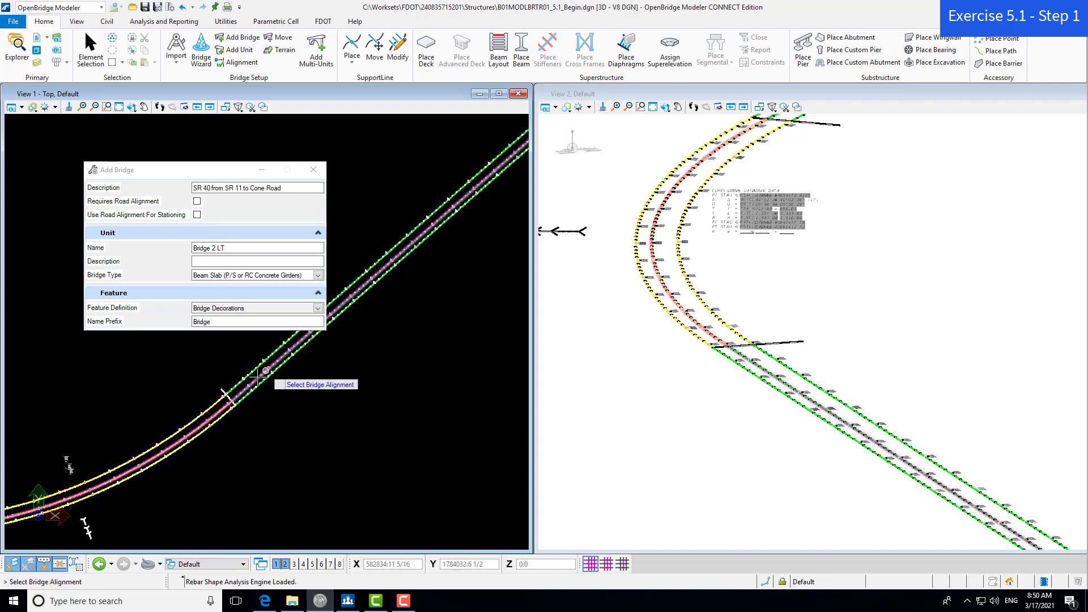
Step: Assign the CL CONSTR centerline as the bridge alignment in the top view and accept the bridge data
scroll(255, 375, up, 2)
scroll(255, 376, up, 2)
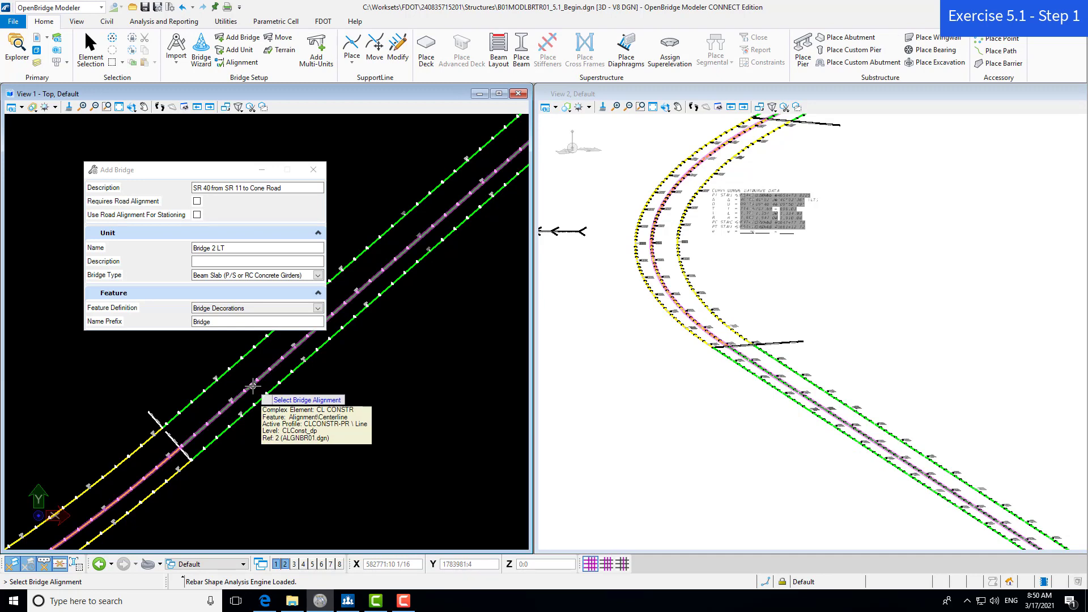
click(253, 385)
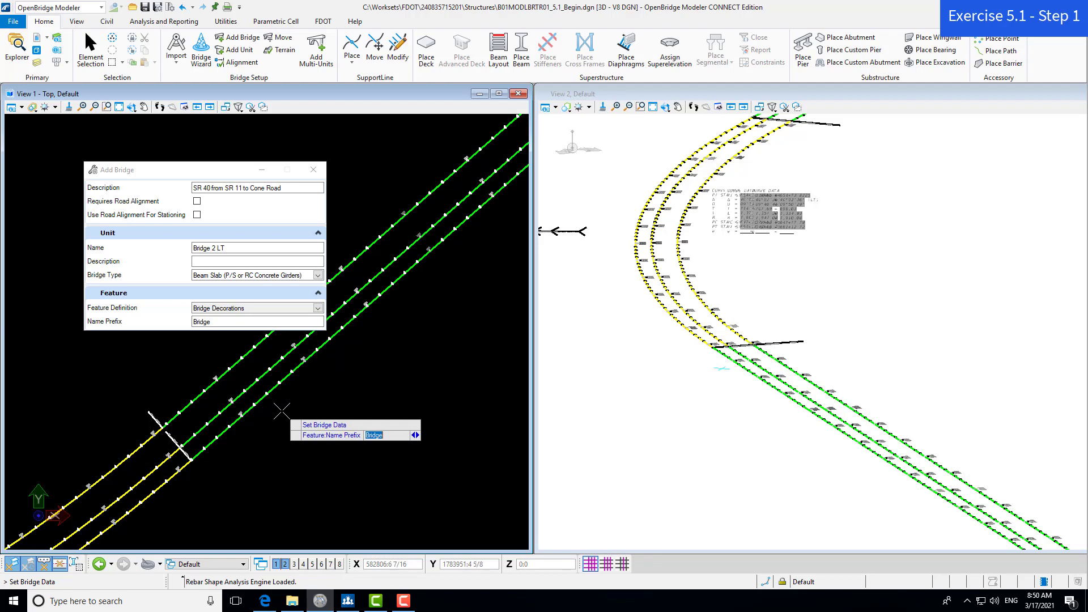
click(282, 411)
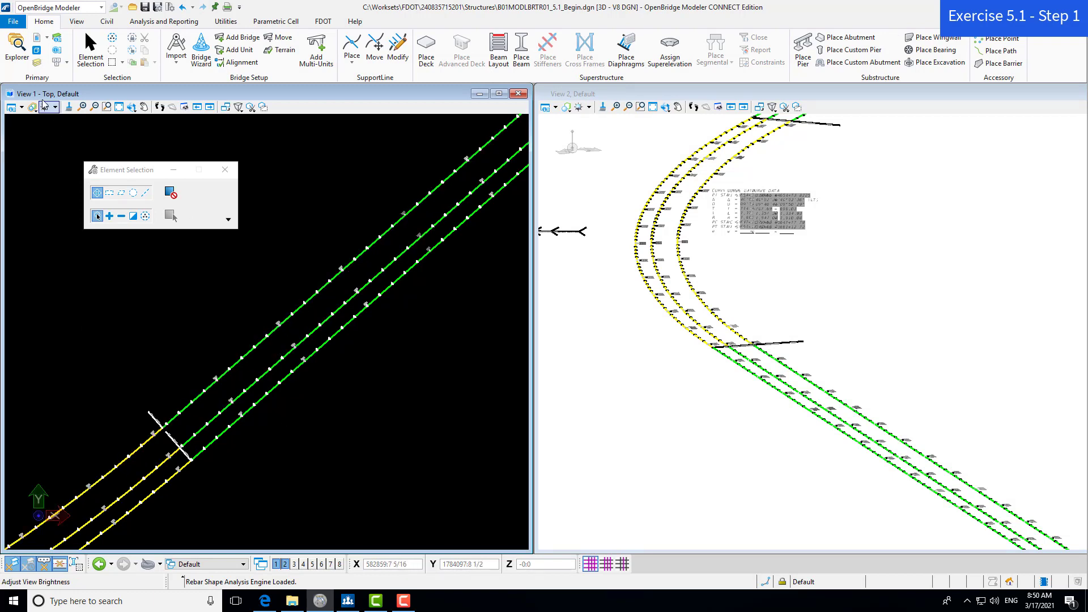
Step: Open the Explorer's OpenBridge Model section and move the Element Selection window clear of it
click(24, 54)
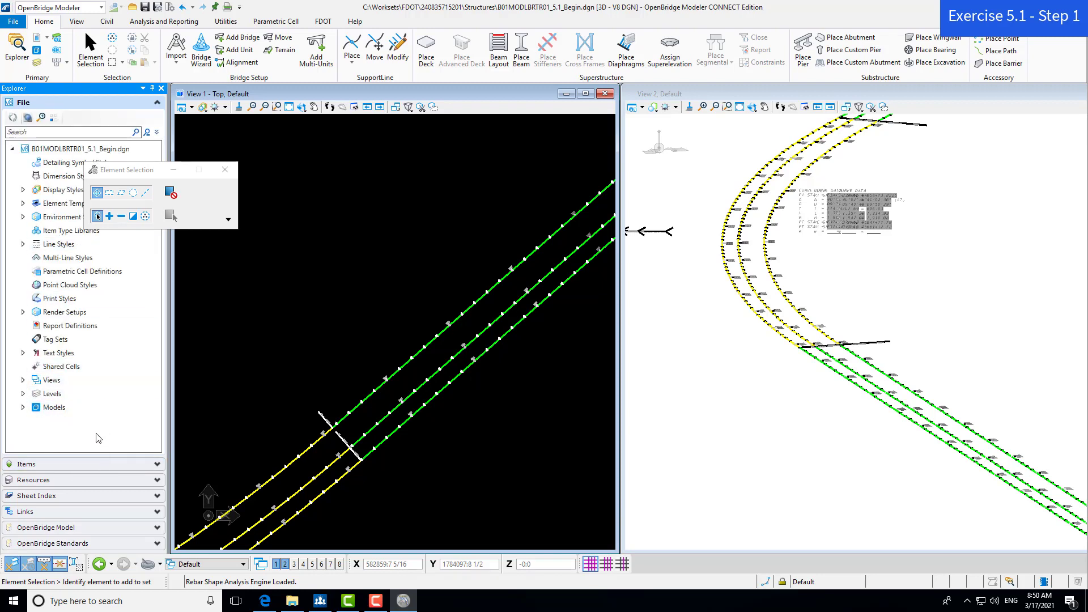
click(98, 528)
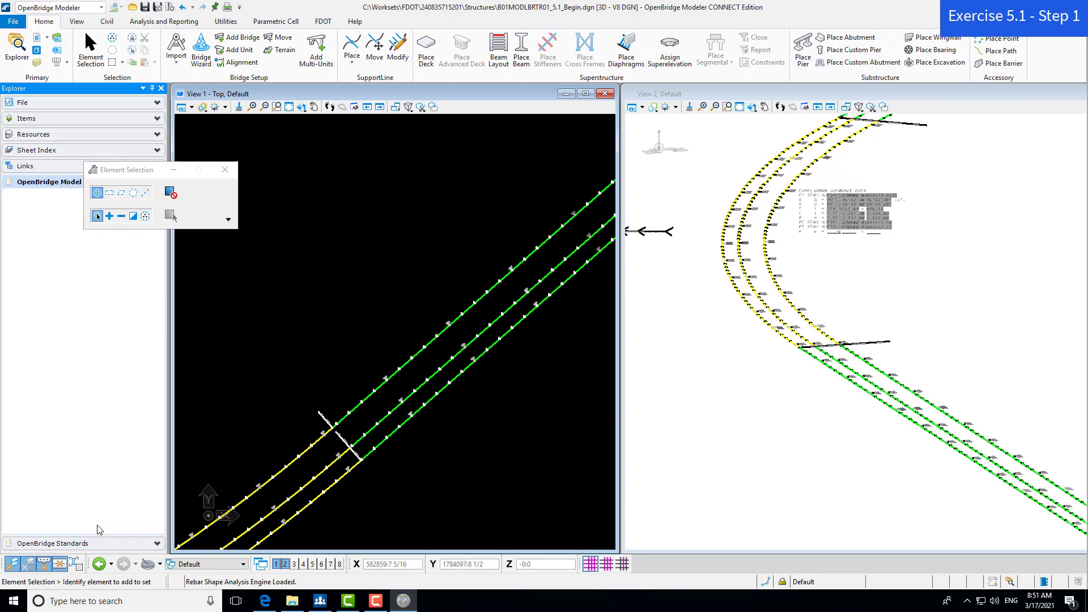
click(109, 216)
drag(108, 166, 958, 151)
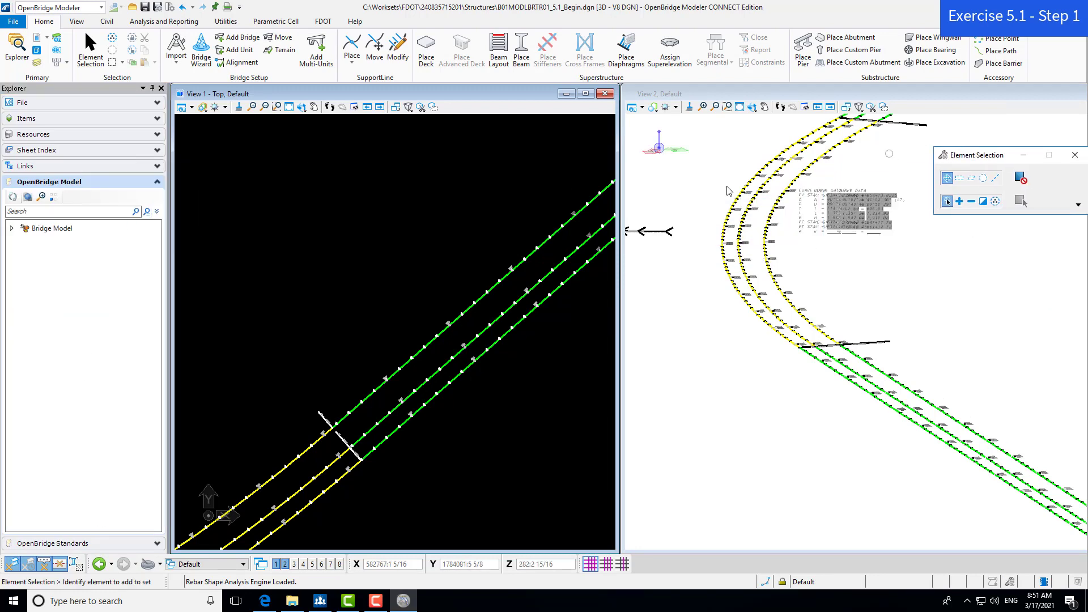
Step: Expand the Bridge Model hierarchy through Bridges and Units to check the component categories under the Bridge 2 LT unit
click(12, 228)
click(22, 255)
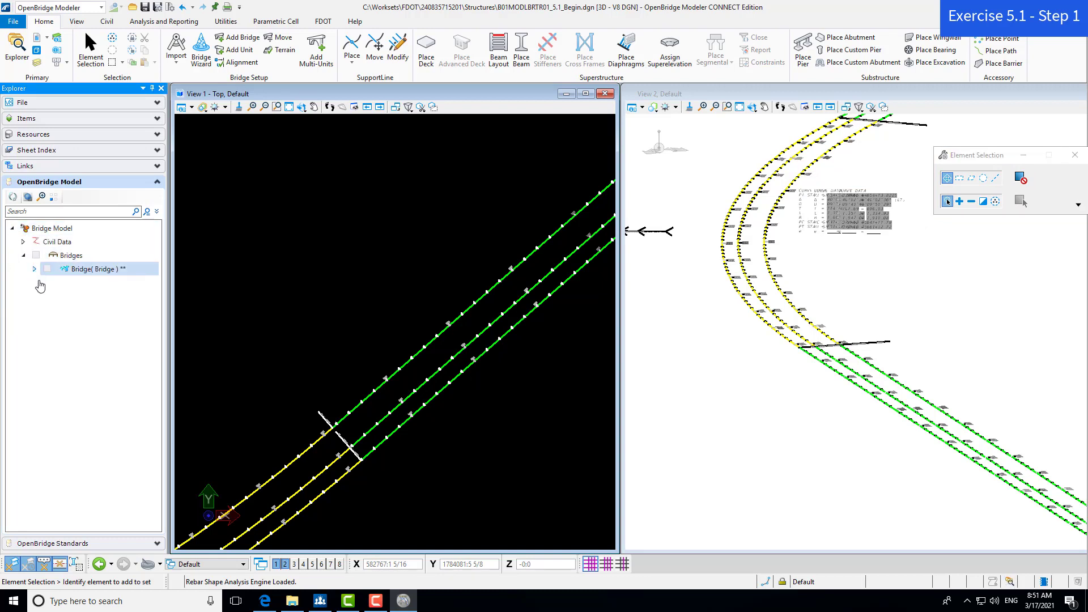
click(35, 269)
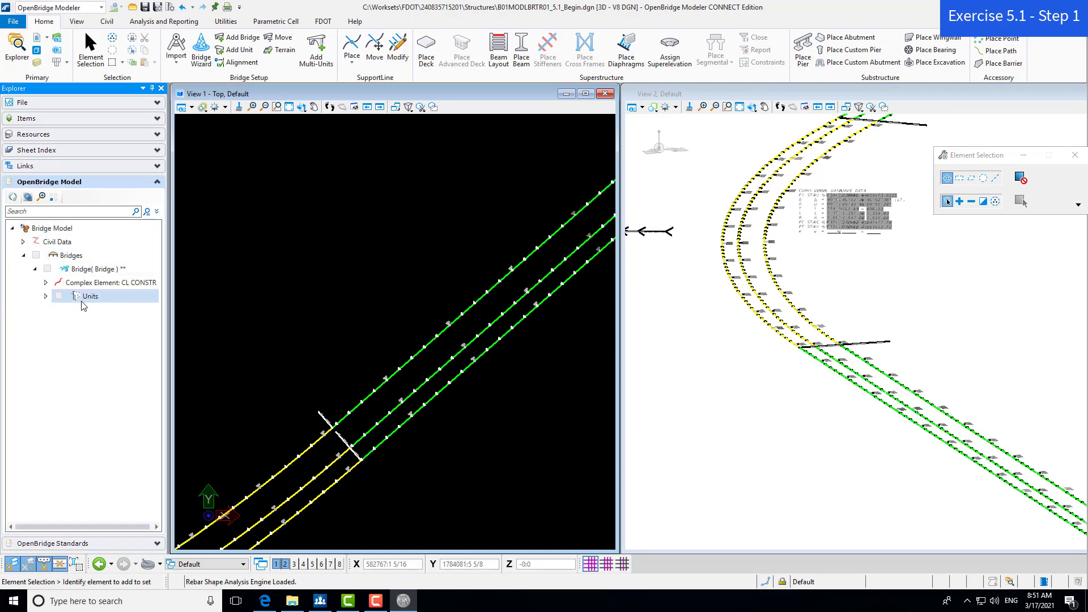
click(45, 296)
drag(169, 326, 257, 332)
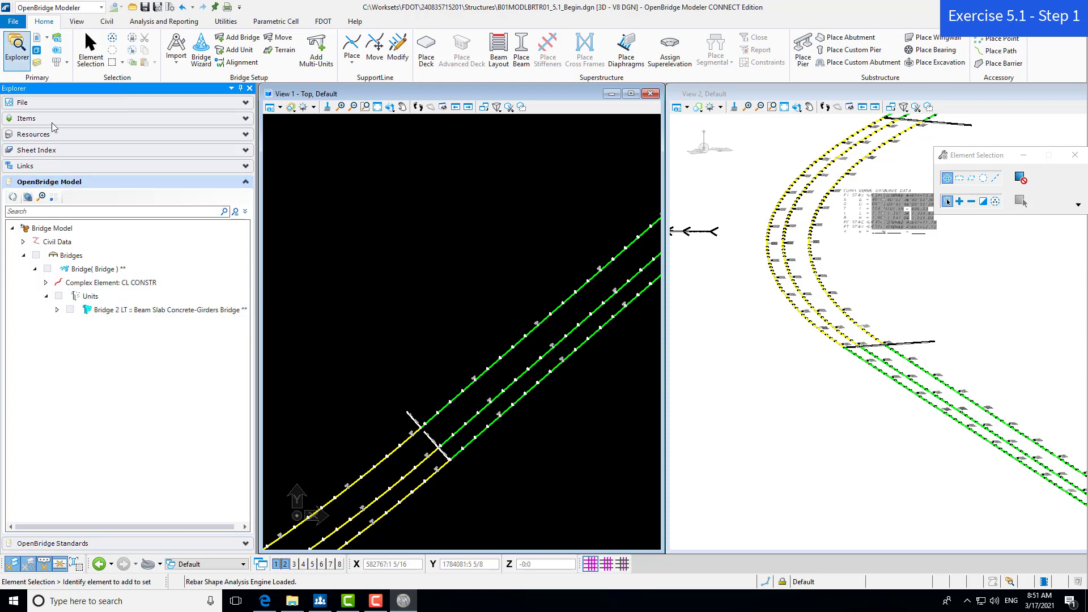
drag(258, 296, 149, 274)
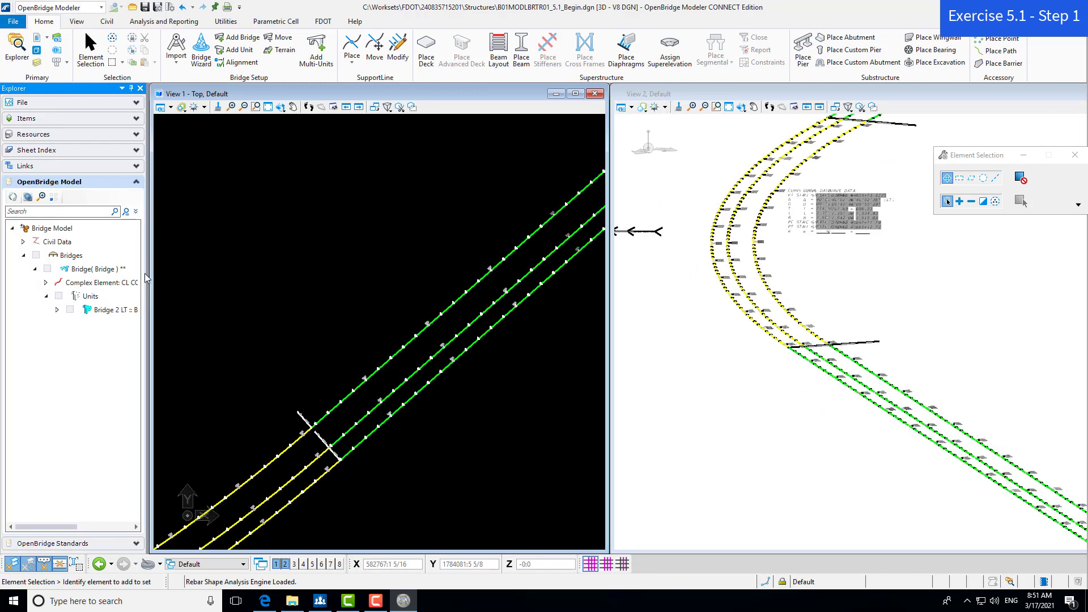
click(58, 310)
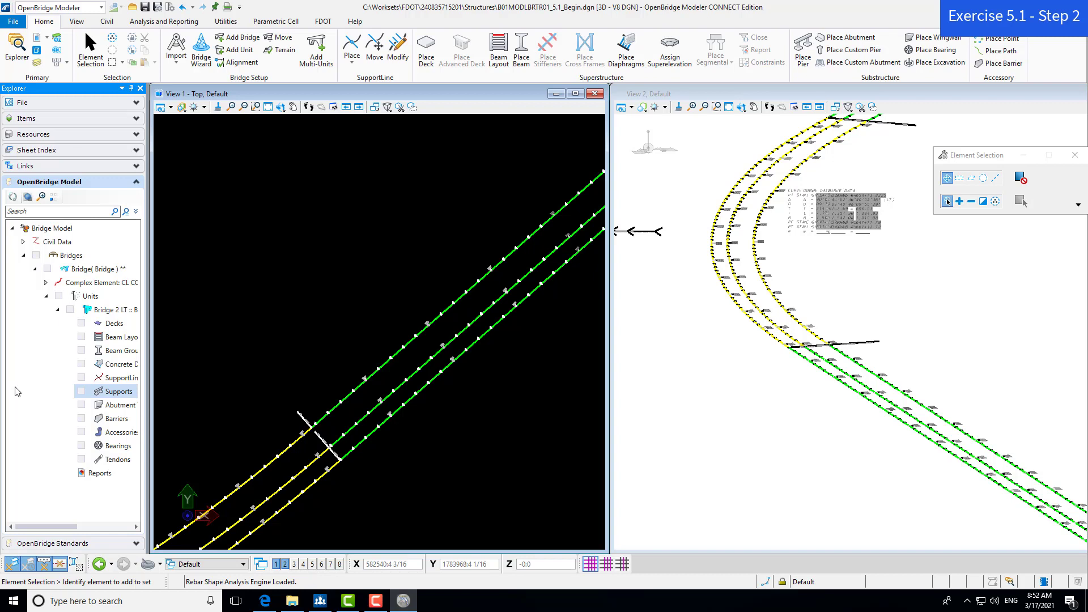
Step: Set up a multiple support line placement with a length of 200:0 and a start station of 342+03.5300
click(351, 63)
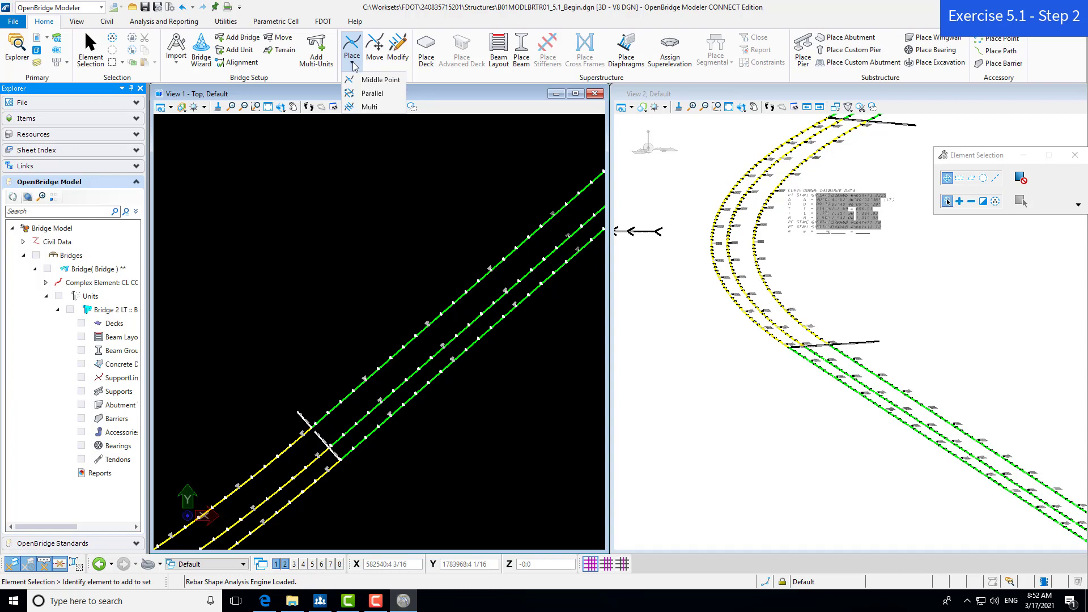
click(371, 107)
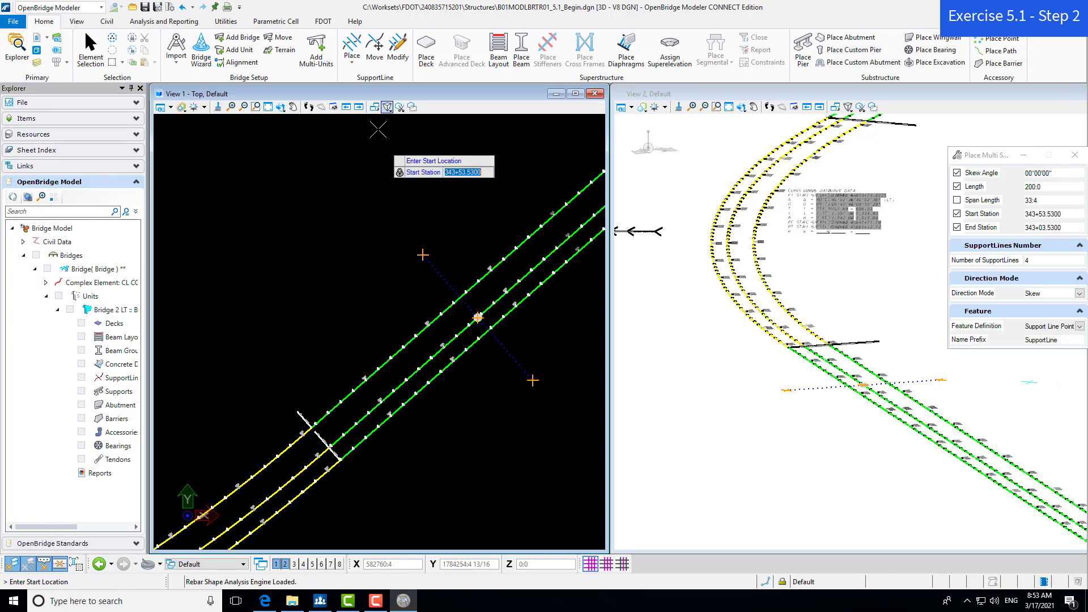
click(352, 65)
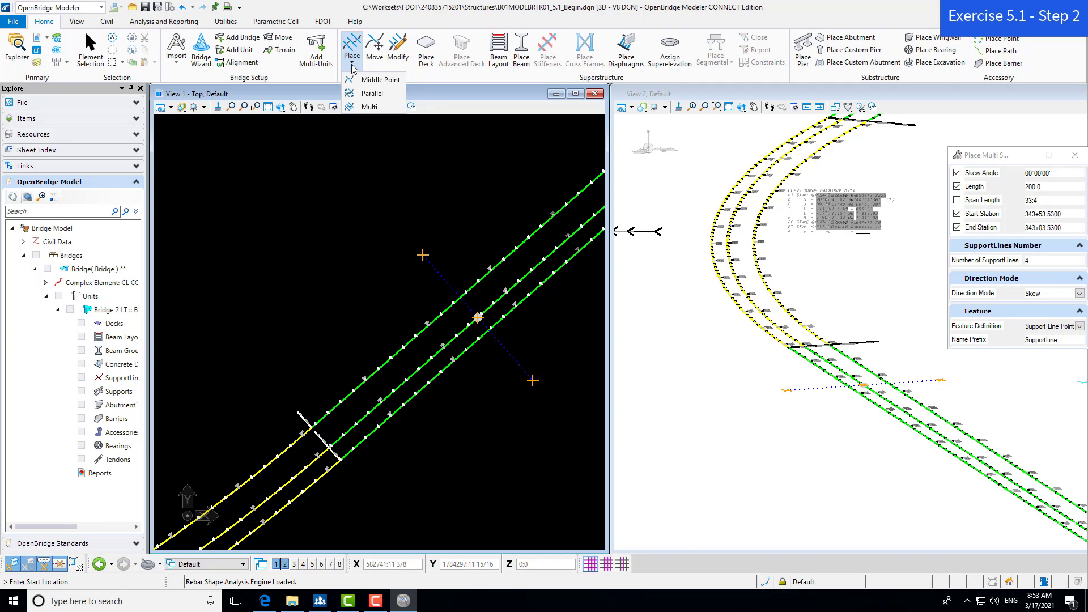
click(369, 107)
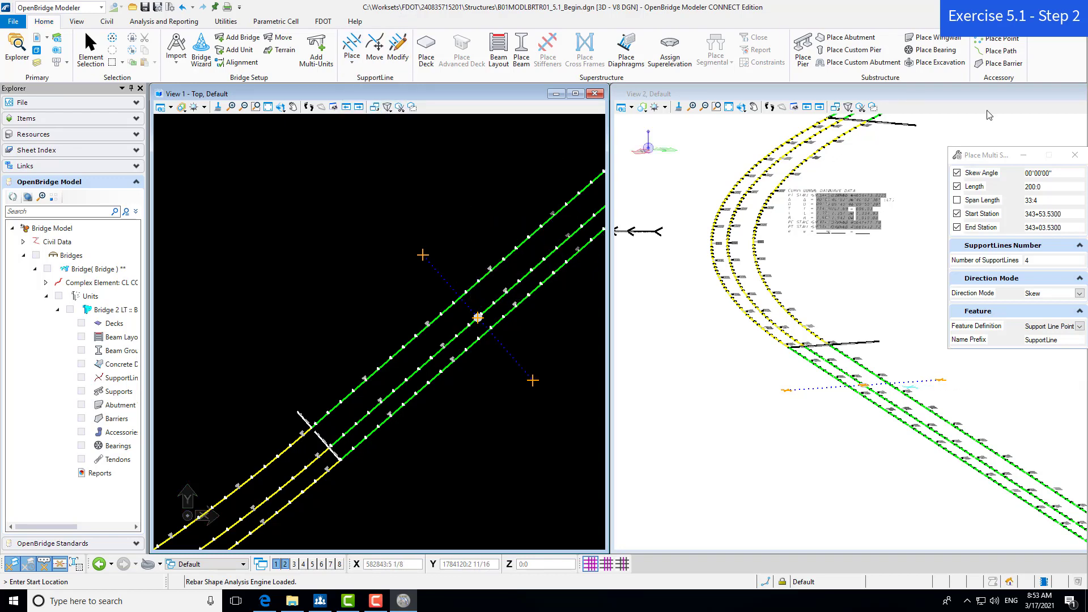
drag(1006, 152, 236, 152)
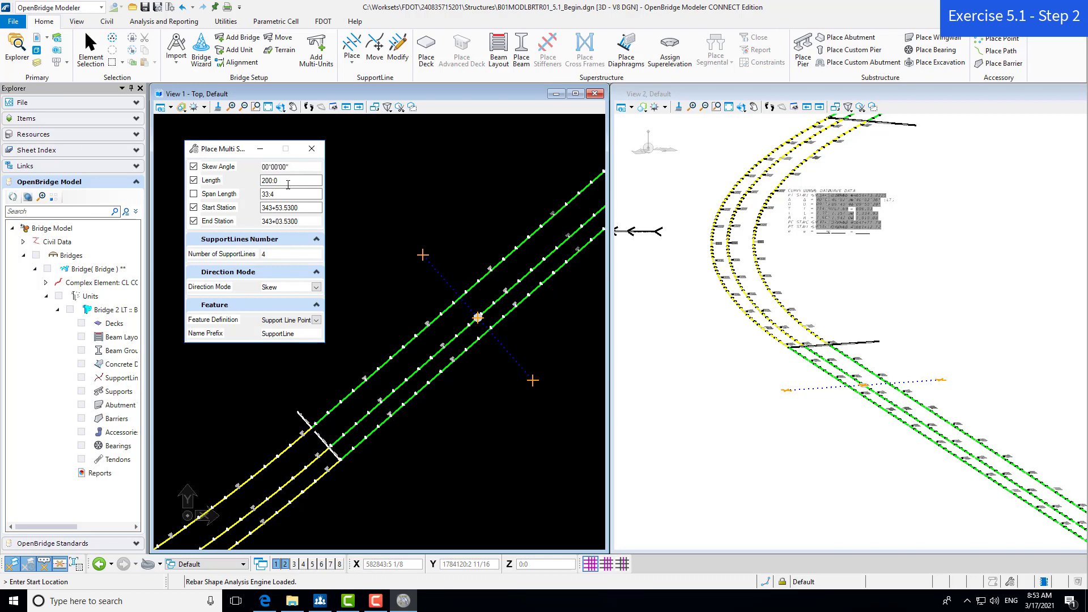
click(268, 180)
drag(269, 207, 272, 207)
drag(275, 207, 279, 209)
text(0)
Step: Set the end station to 343+53.5300 and keep the number of support lines at 4
click(269, 222)
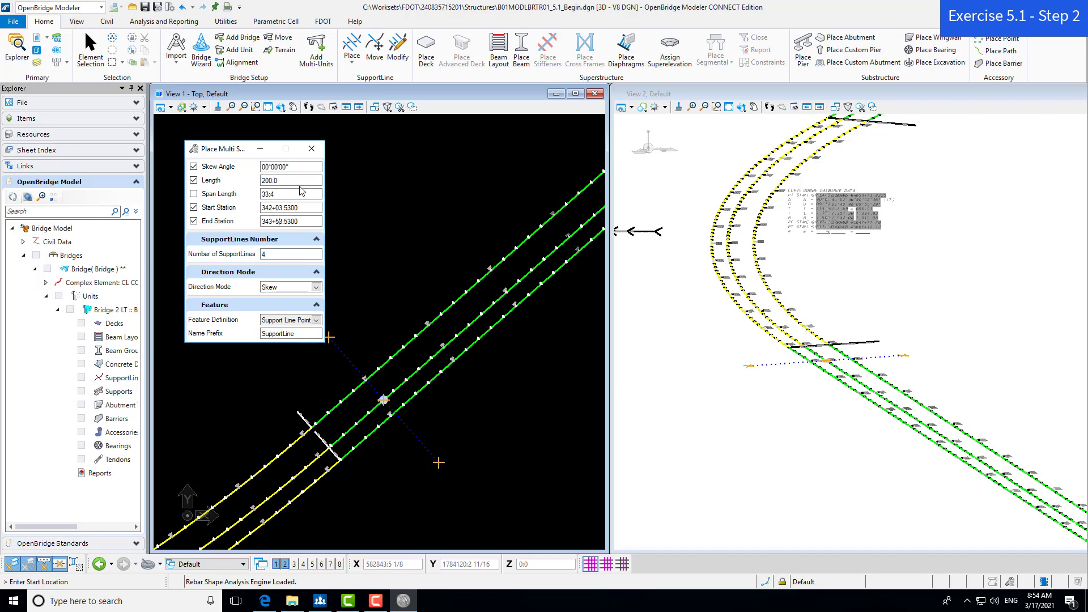
key(BackSpace)
text(5)
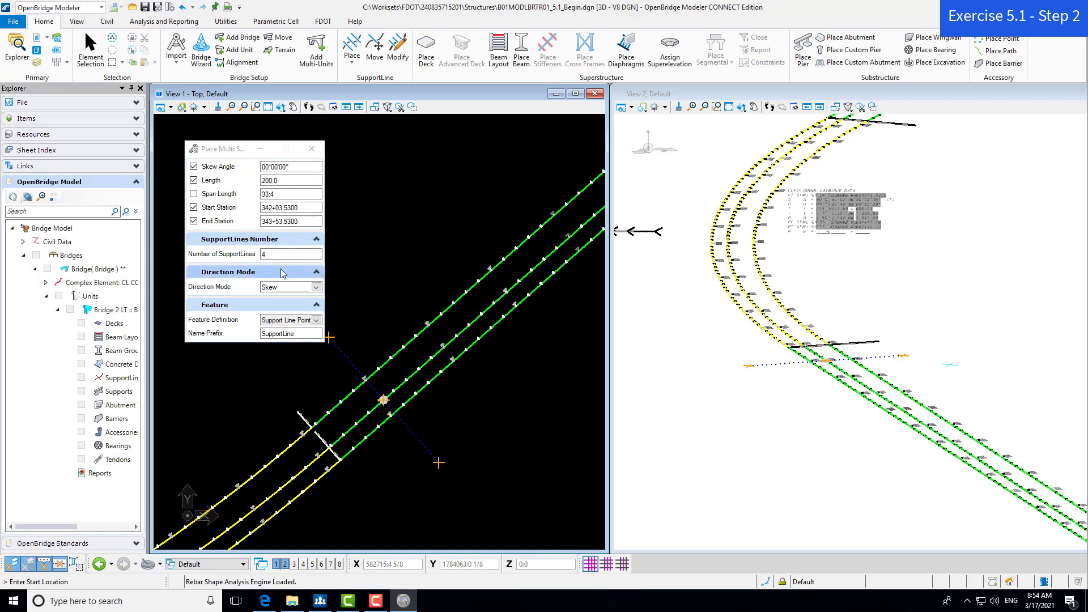
click(284, 253)
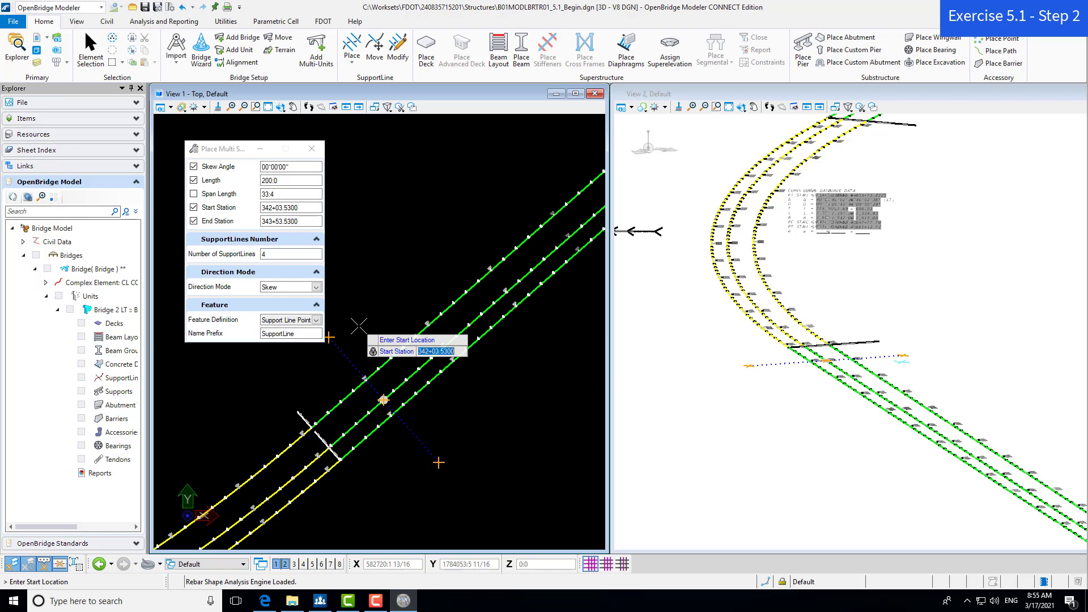
Step: Place the four support lines using the entered stations and Skew direction mode, accept the support line table, and check the station labels
click(359, 326)
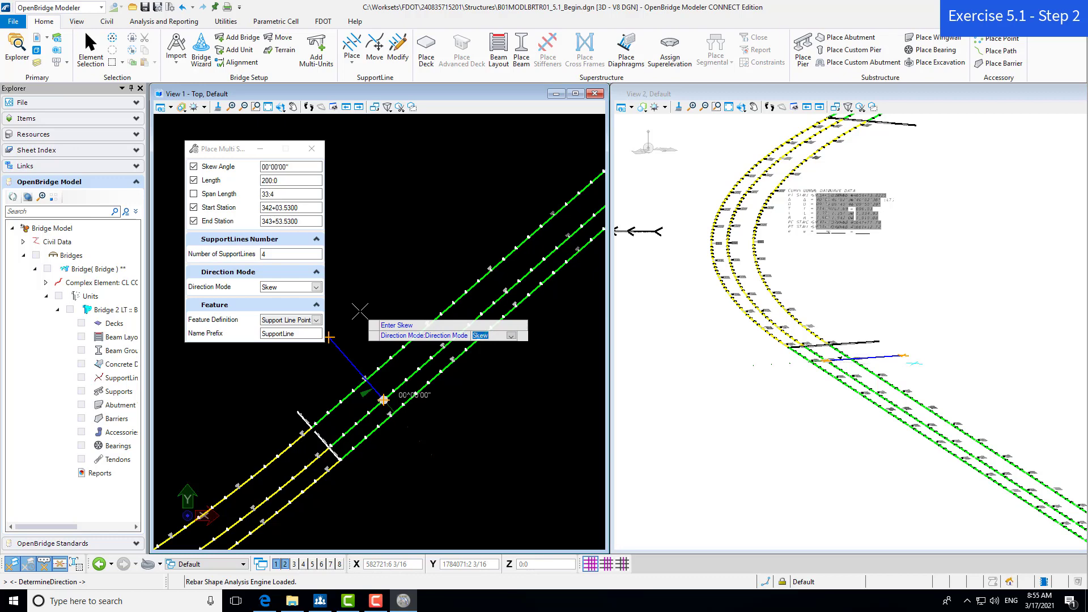
click(360, 311)
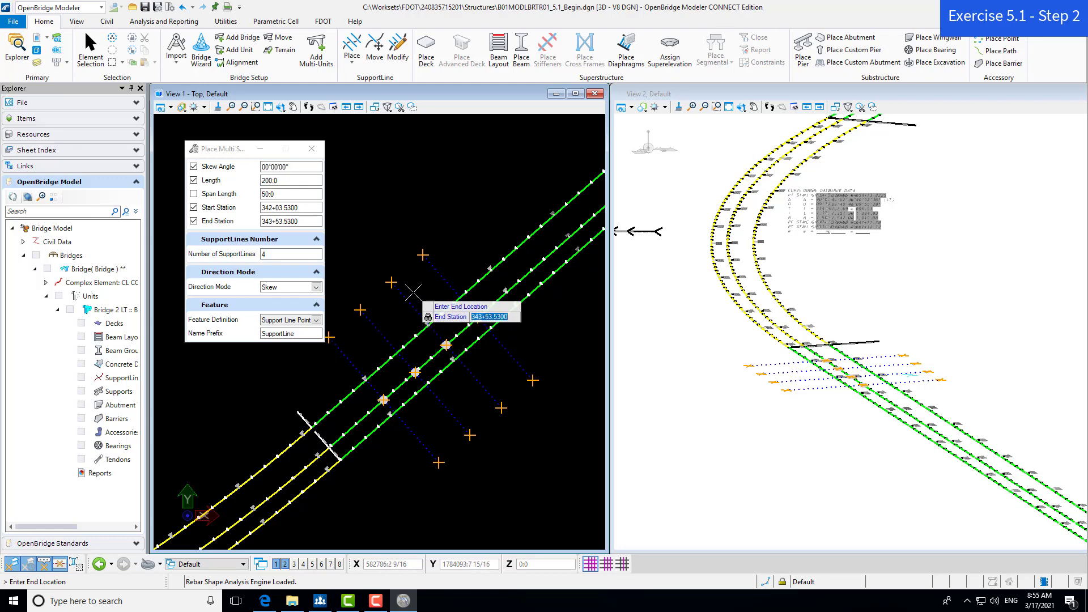
click(416, 280)
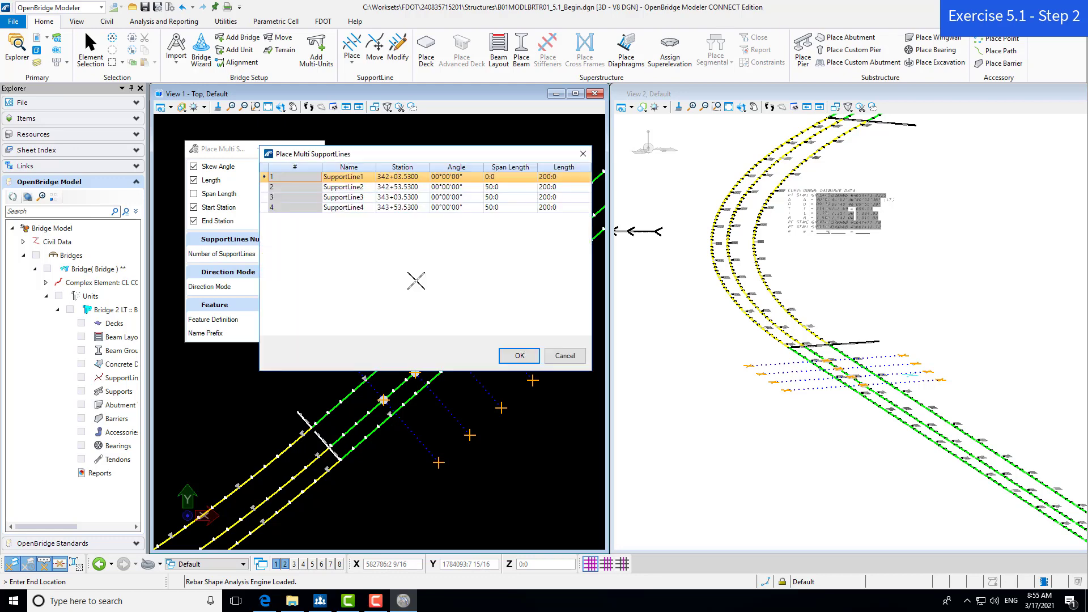
drag(389, 152, 379, 219)
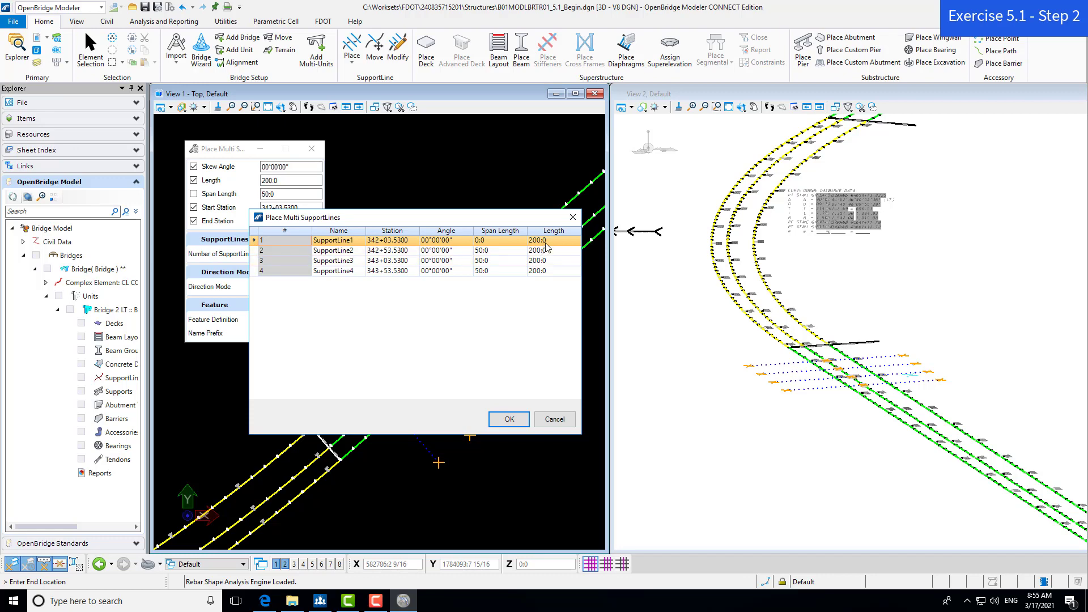
click(513, 420)
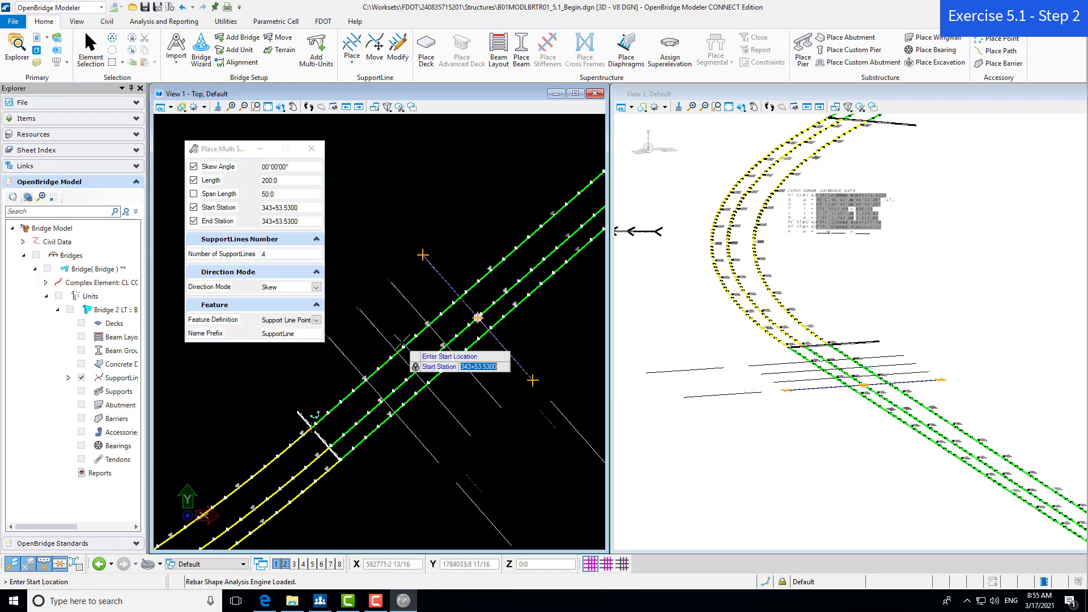
scroll(408, 368, up, 3)
scroll(384, 309, down, 4)
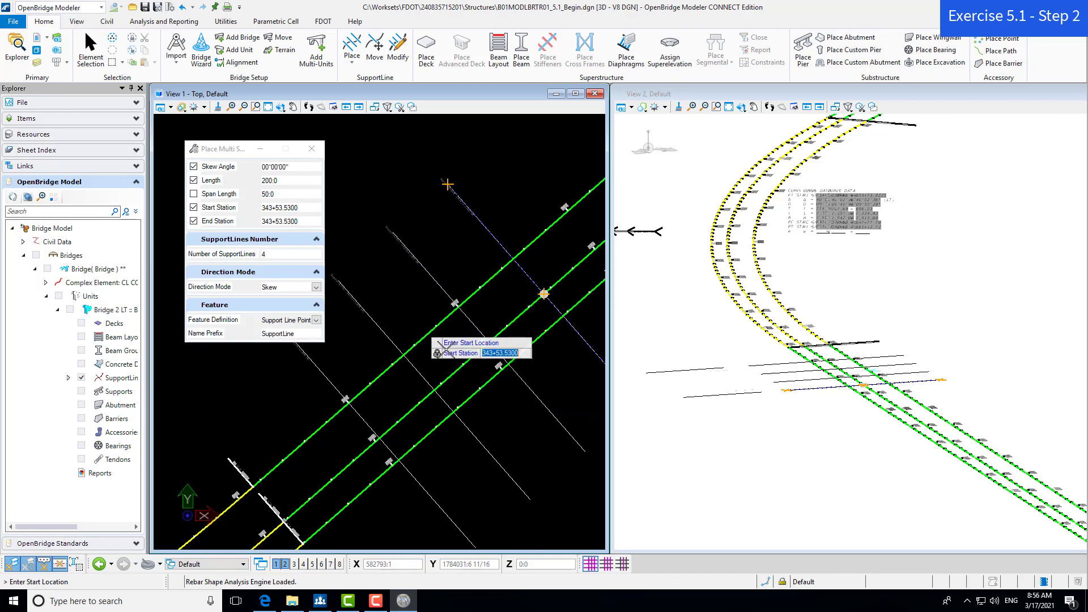
scroll(395, 313, up, 4)
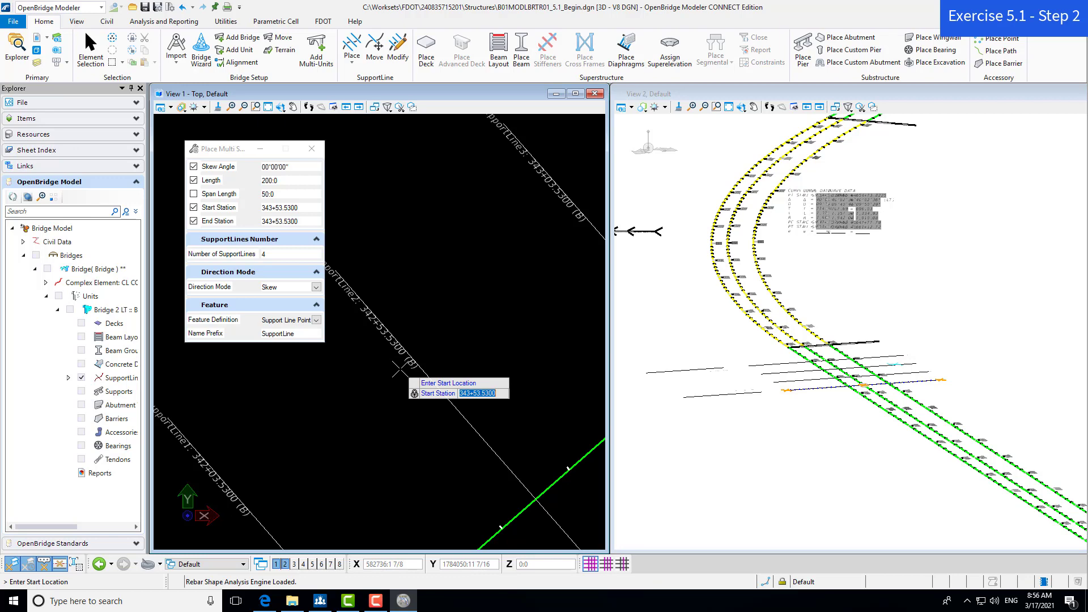
key(Escape)
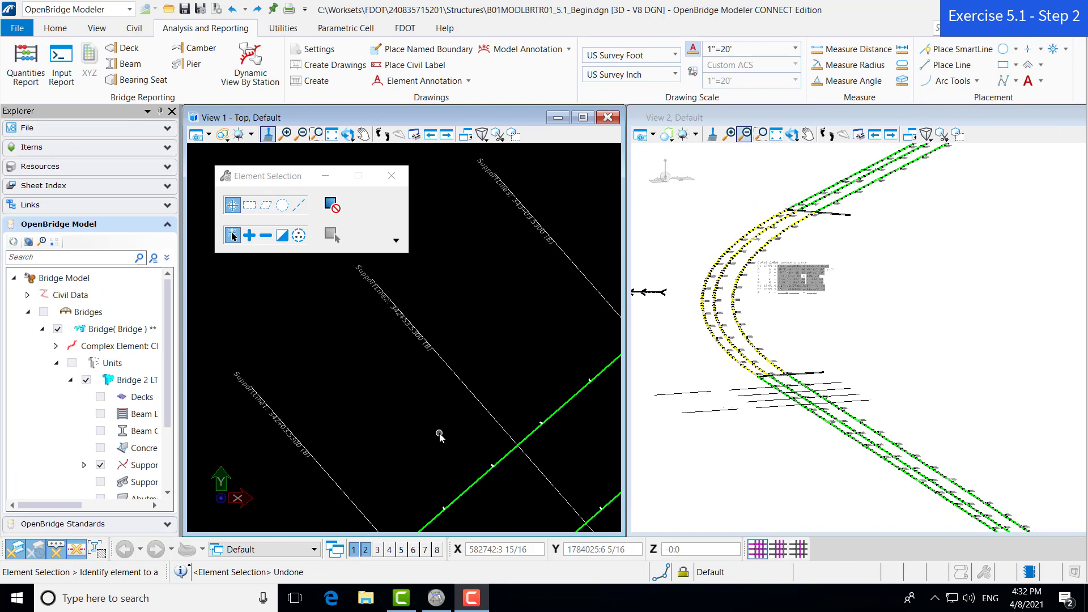
Step: Change the feature definition of the support line at station 342+53.5300 to SupportLine
click(446, 363)
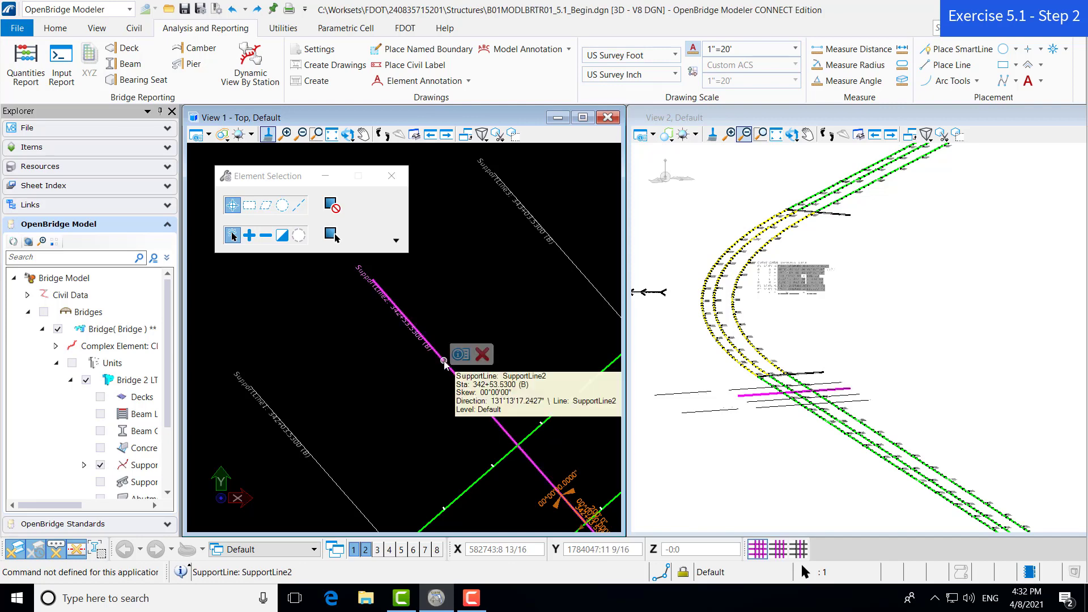
mouse_move(456, 359)
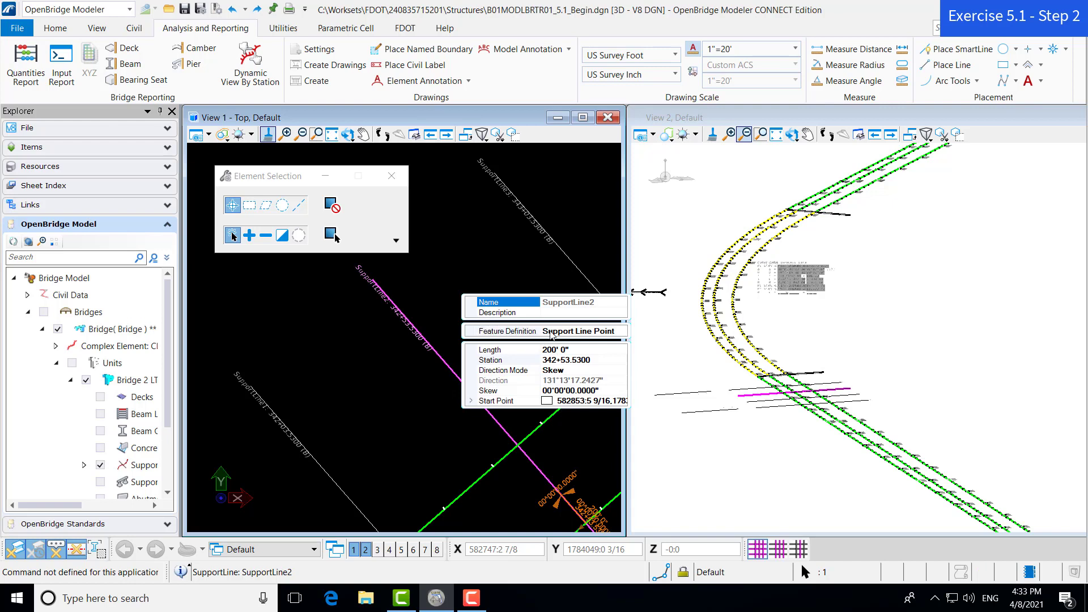
click(617, 332)
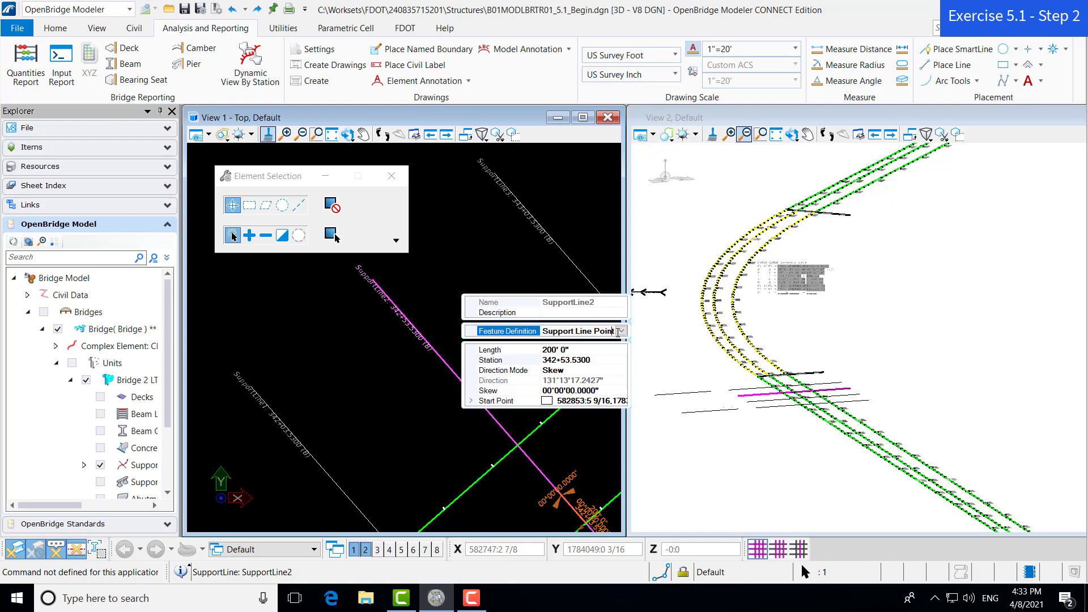
click(623, 332)
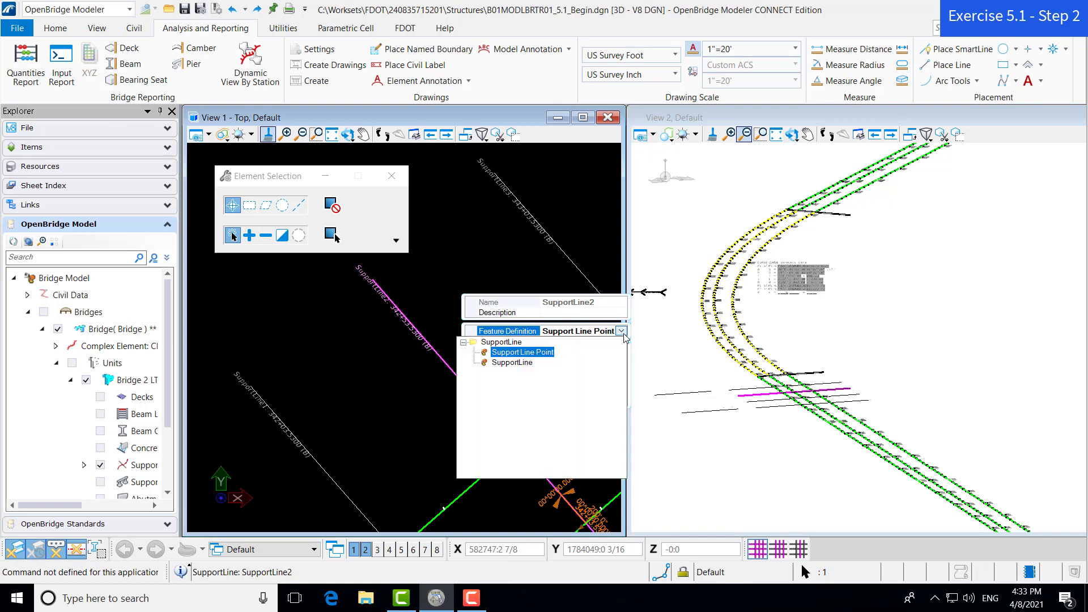
click(524, 363)
click(440, 397)
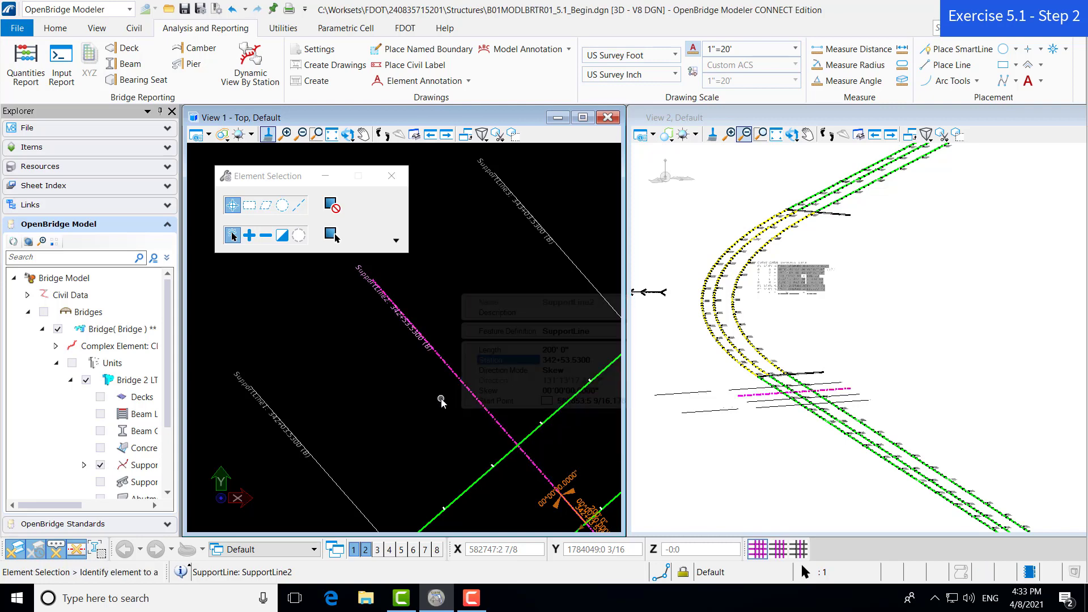
Step: Change the feature definition of the support line at station 343+03.5300 to SupportLine
scroll(417, 362, down, 2)
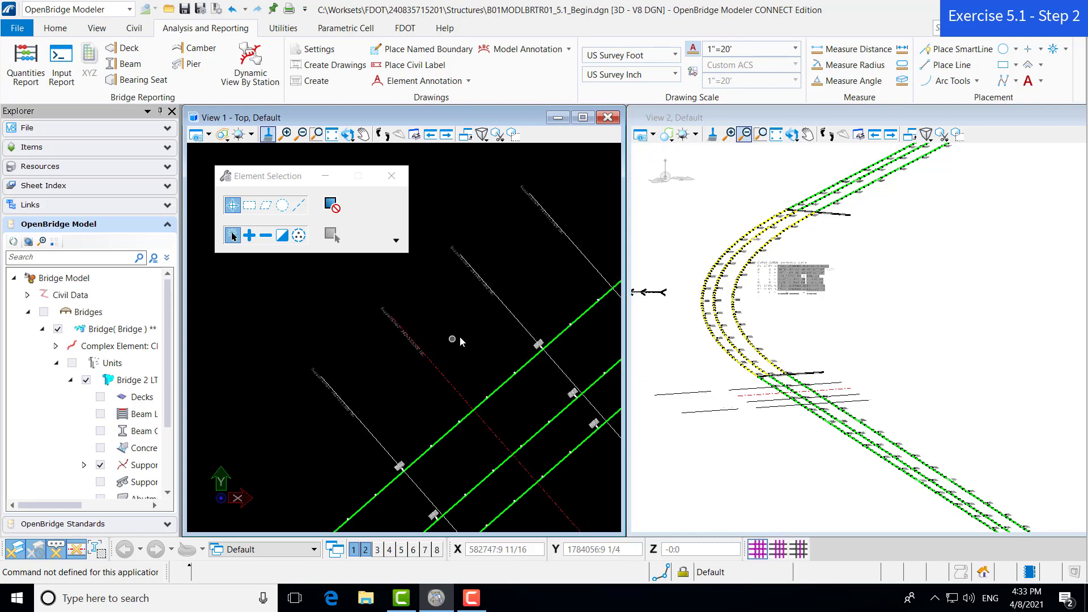
click(520, 322)
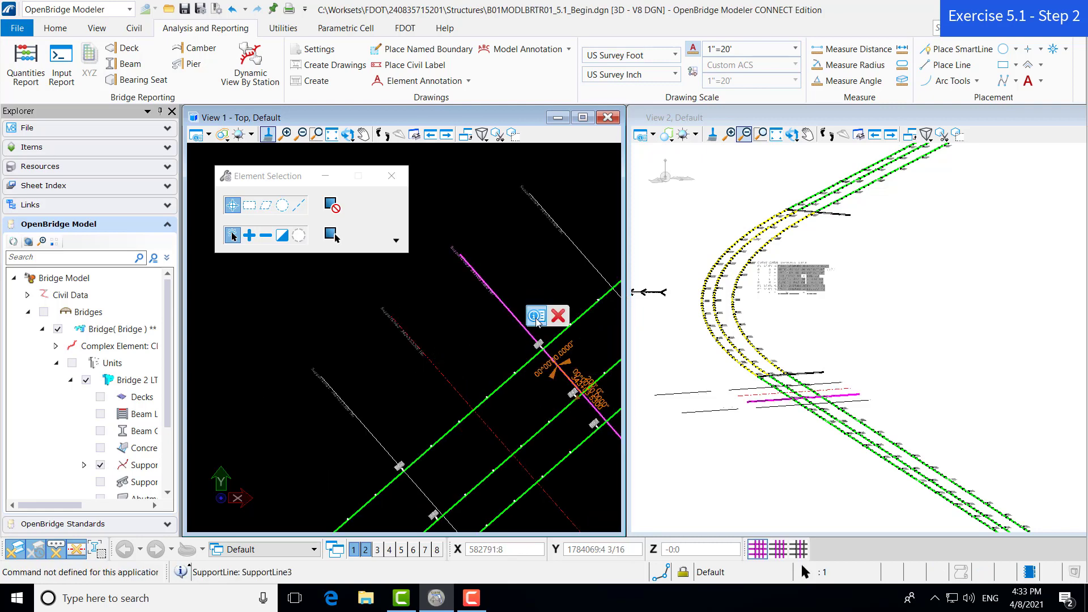
click(536, 316)
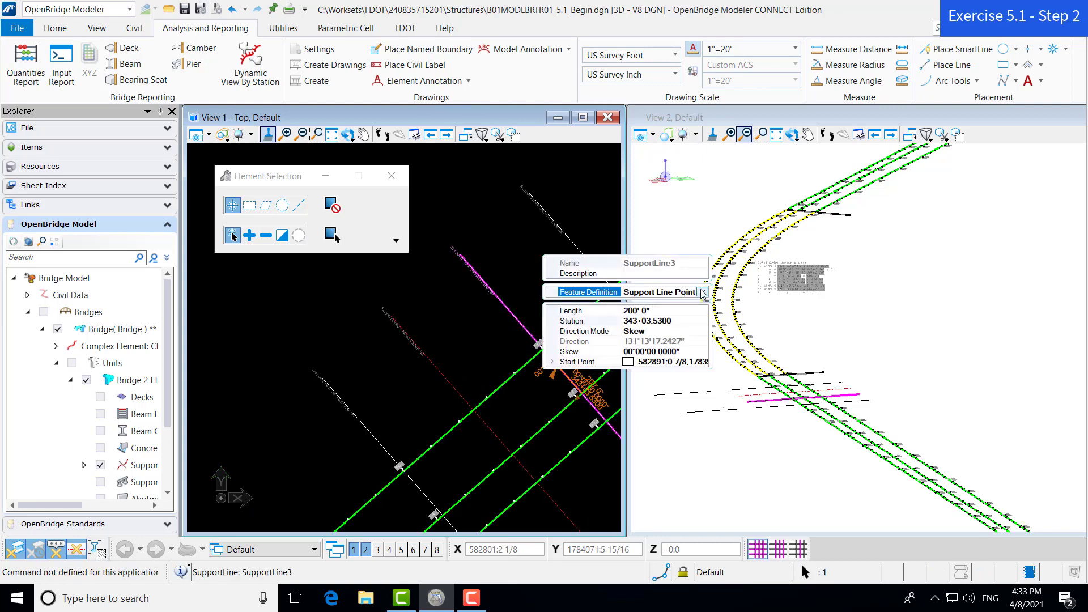
click(701, 291)
click(606, 325)
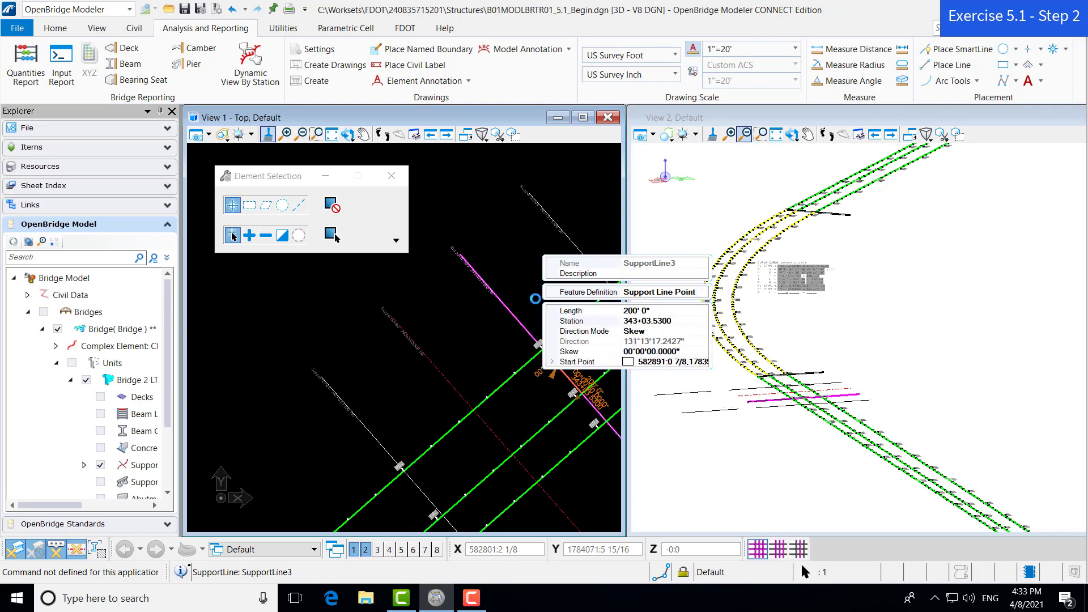
Step: Try to change the feature definition of the support line at station 343+53.5300 to SupportLine
click(576, 247)
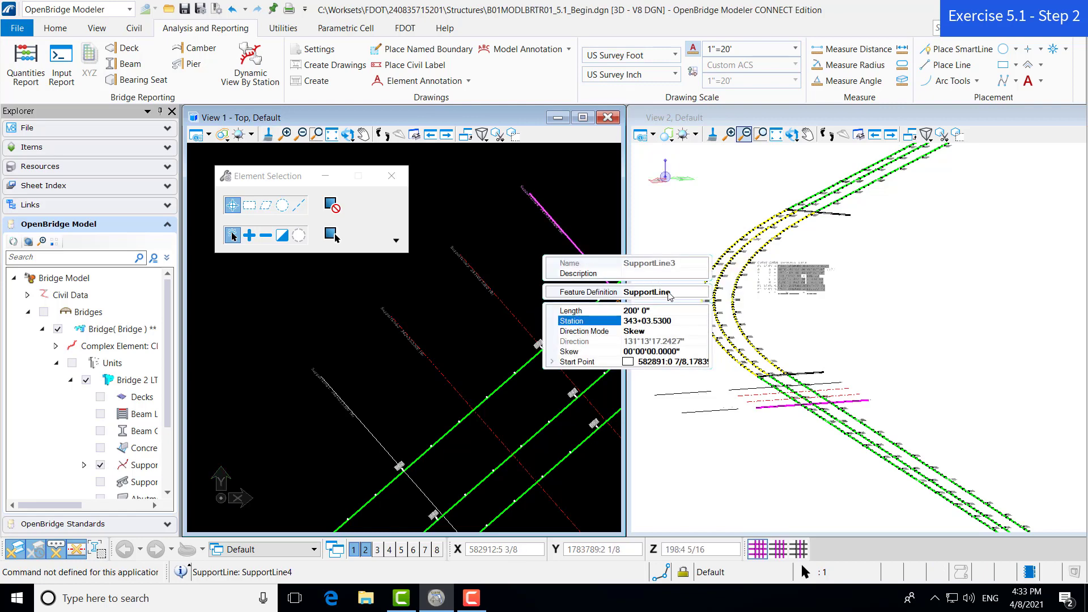
click(535, 259)
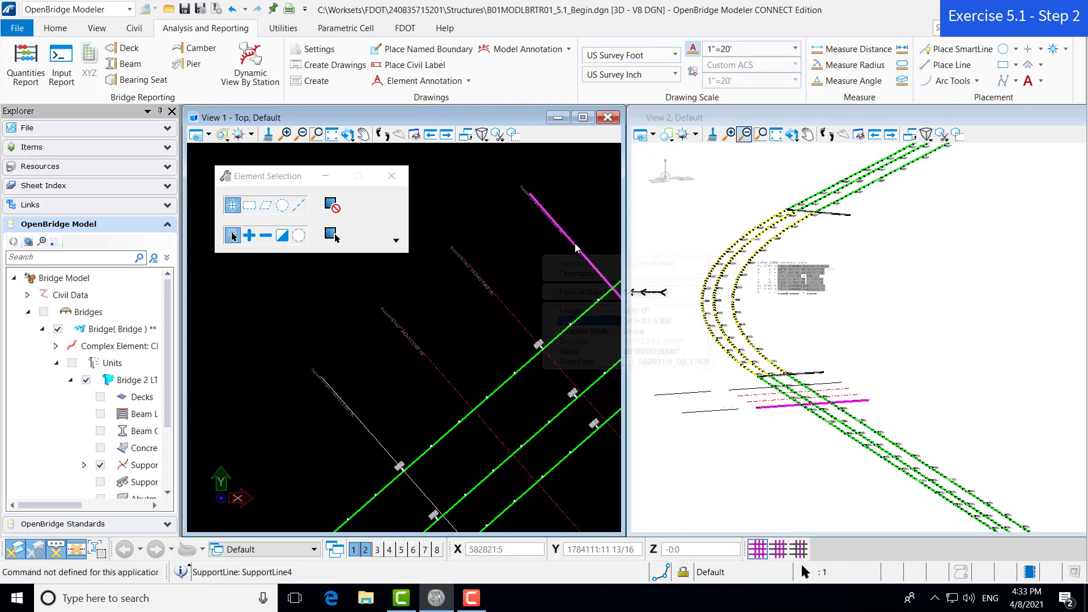
click(579, 244)
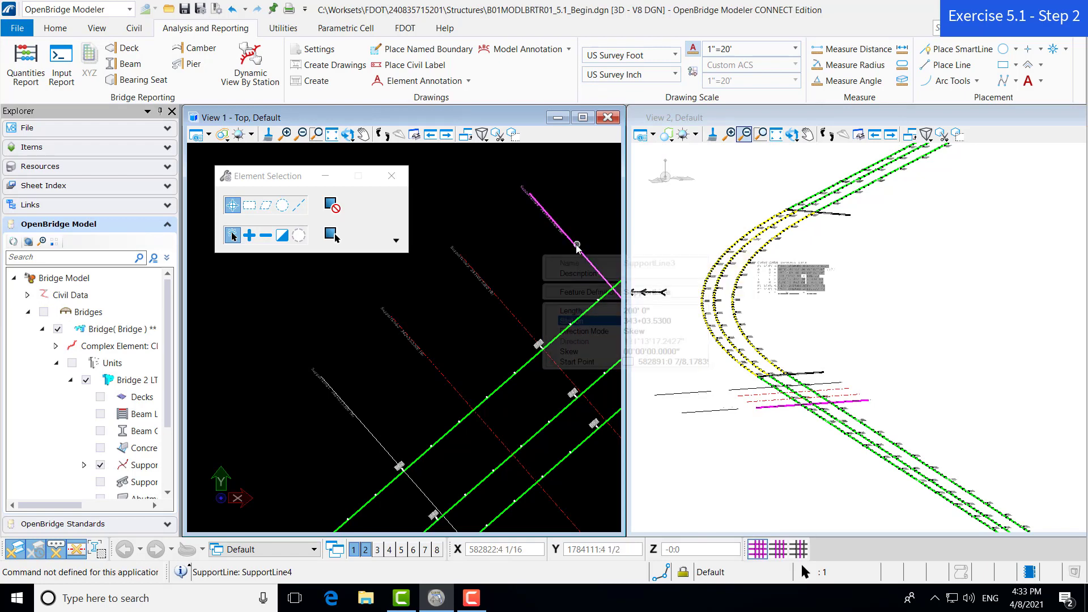
mouse_move(577, 249)
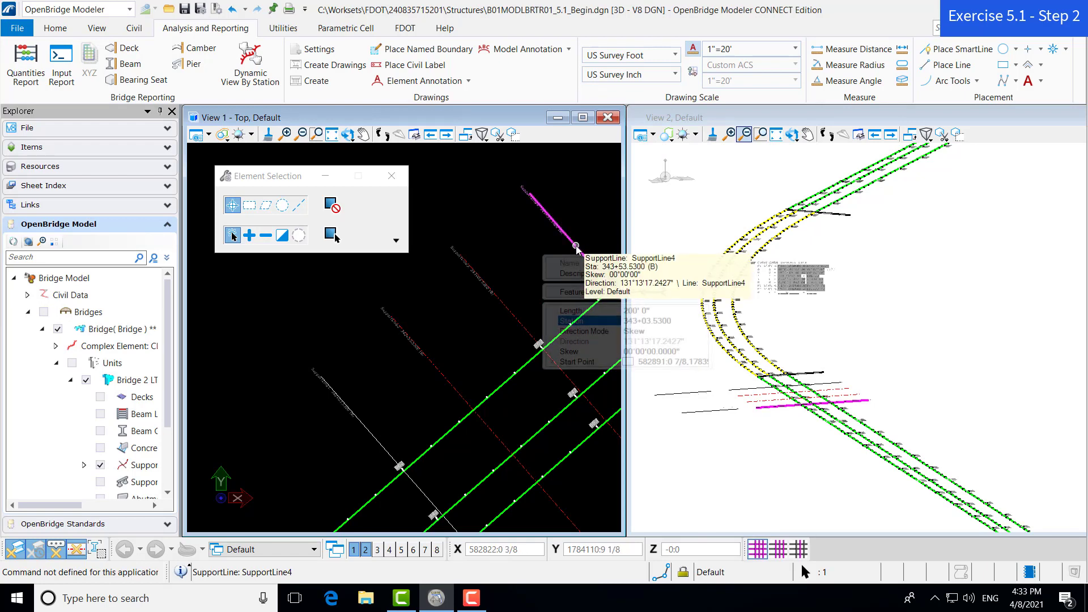
click(649, 292)
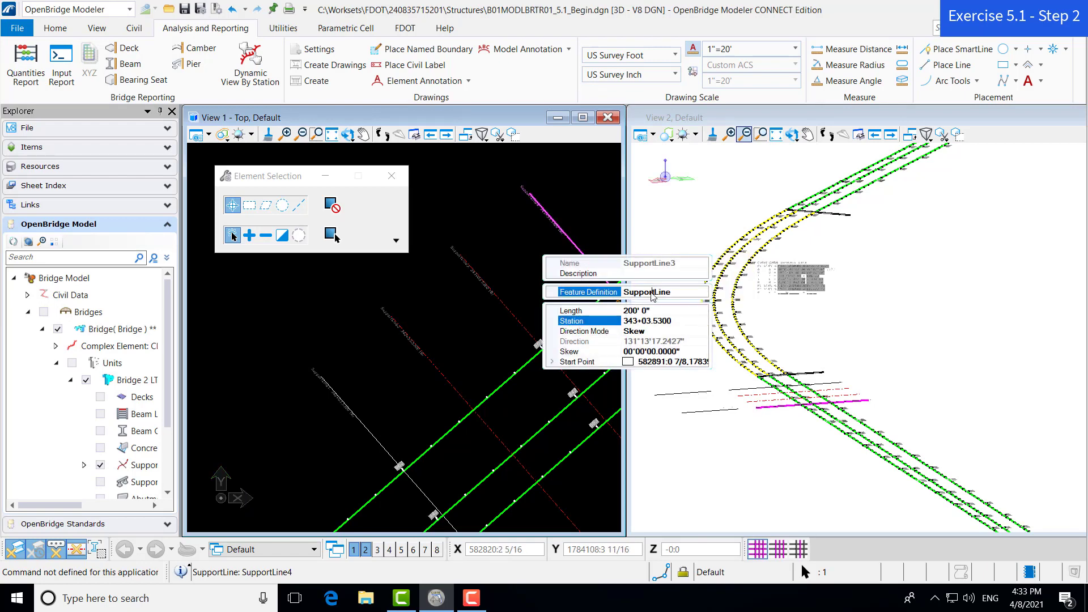
click(702, 292)
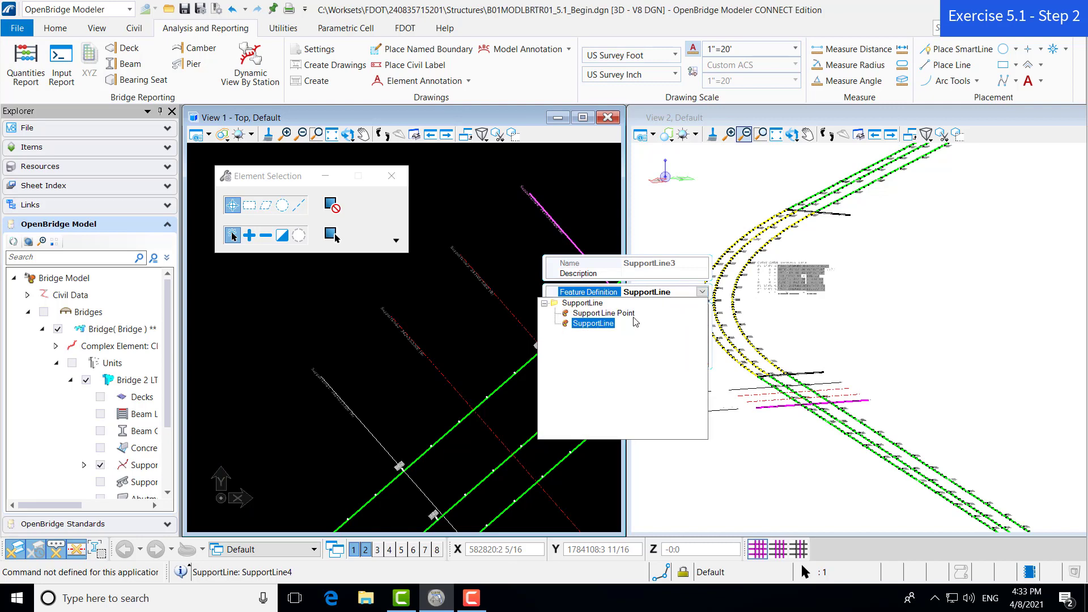
click(607, 324)
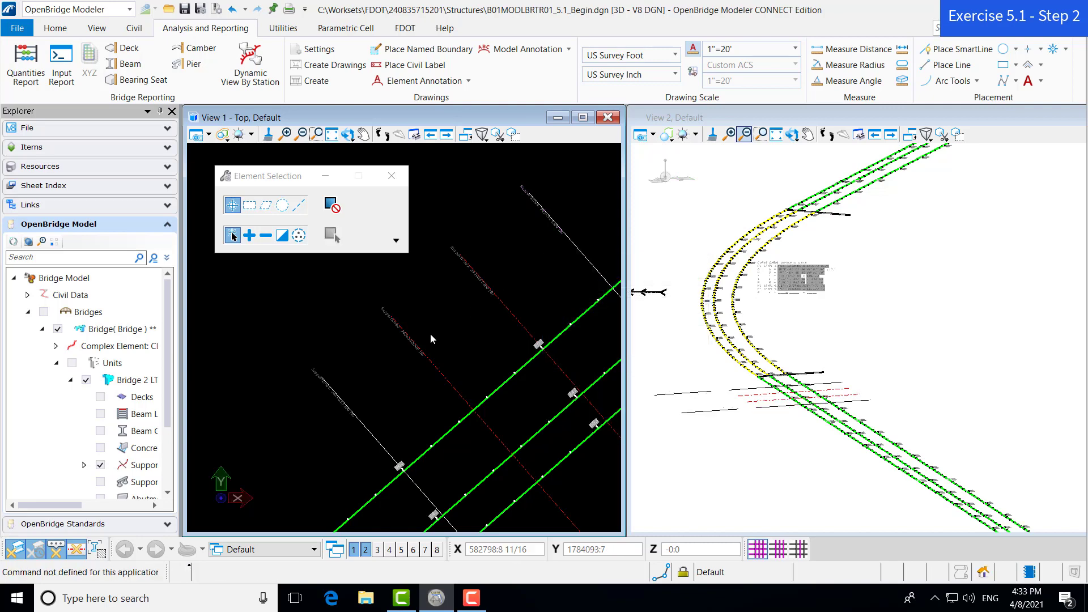
Step: Change the feature definition of the support line at station 342+03.5300 to SupportLine
click(367, 428)
mouse_move(368, 429)
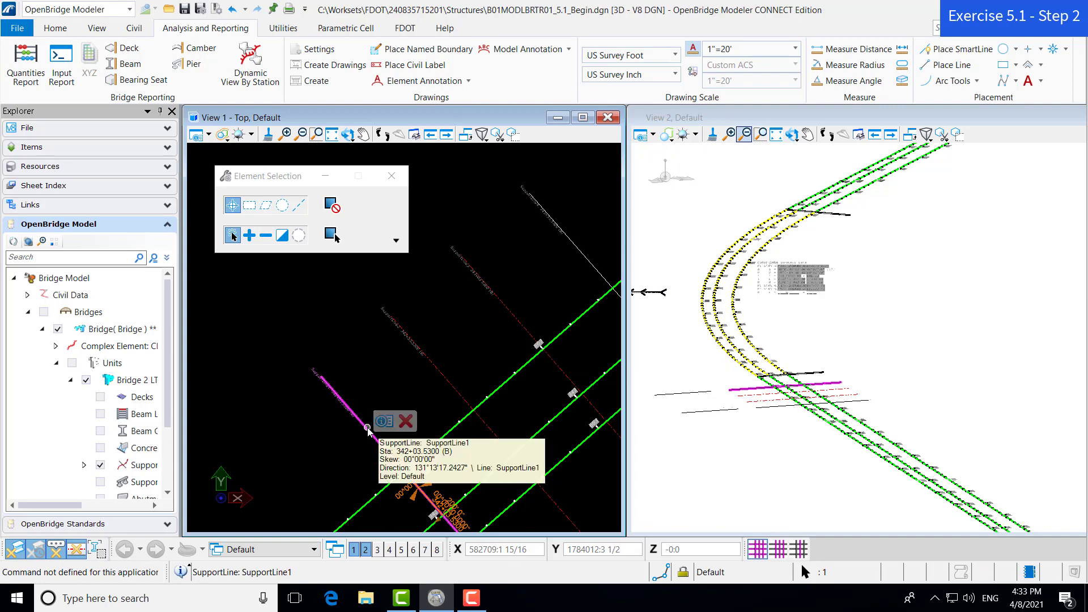
click(547, 397)
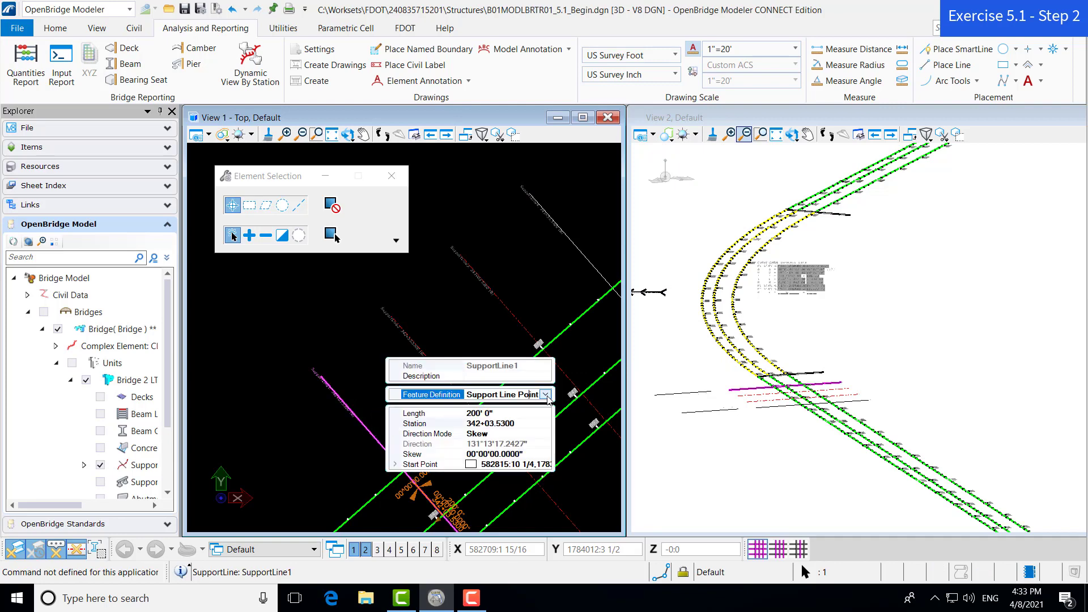
click(546, 395)
click(419, 425)
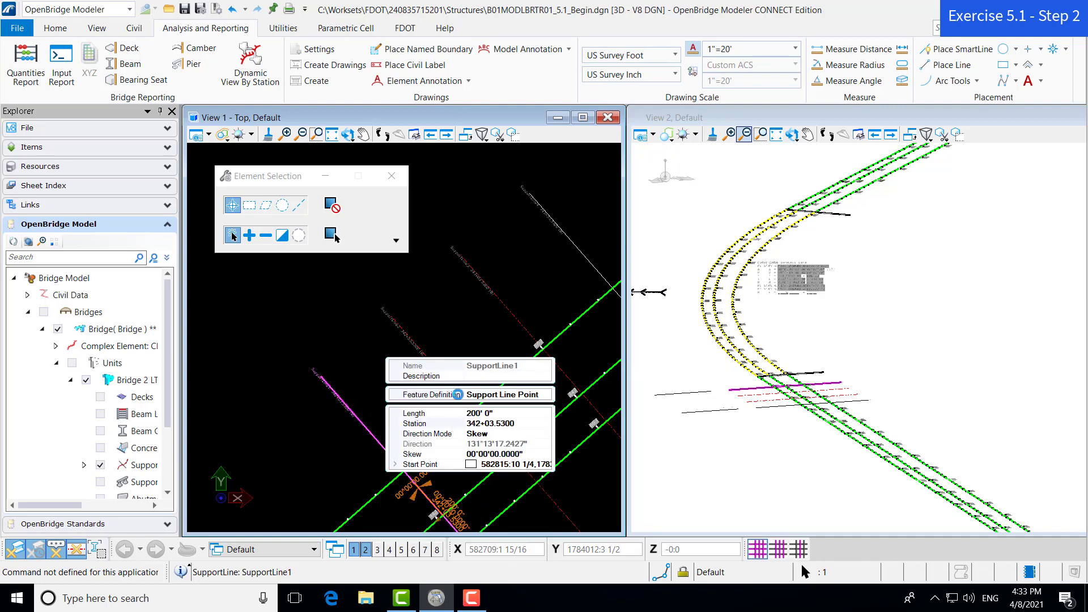
Step: Change the feature definition of the support line at station 343+53.5300 to SupportLine
scroll(439, 347, down, 4)
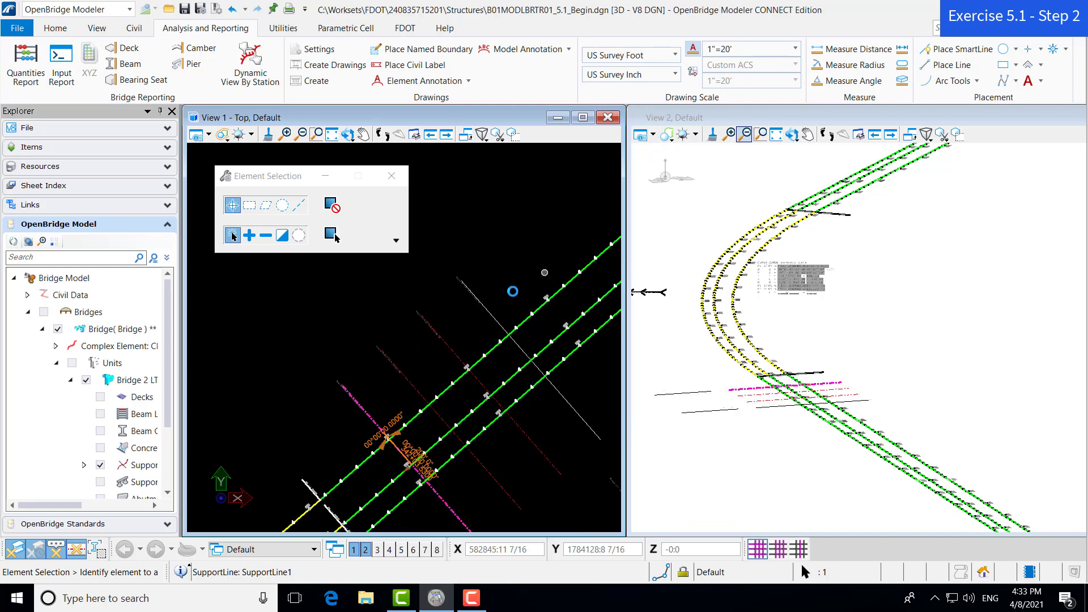
scroll(512, 291, up, 4)
click(474, 328)
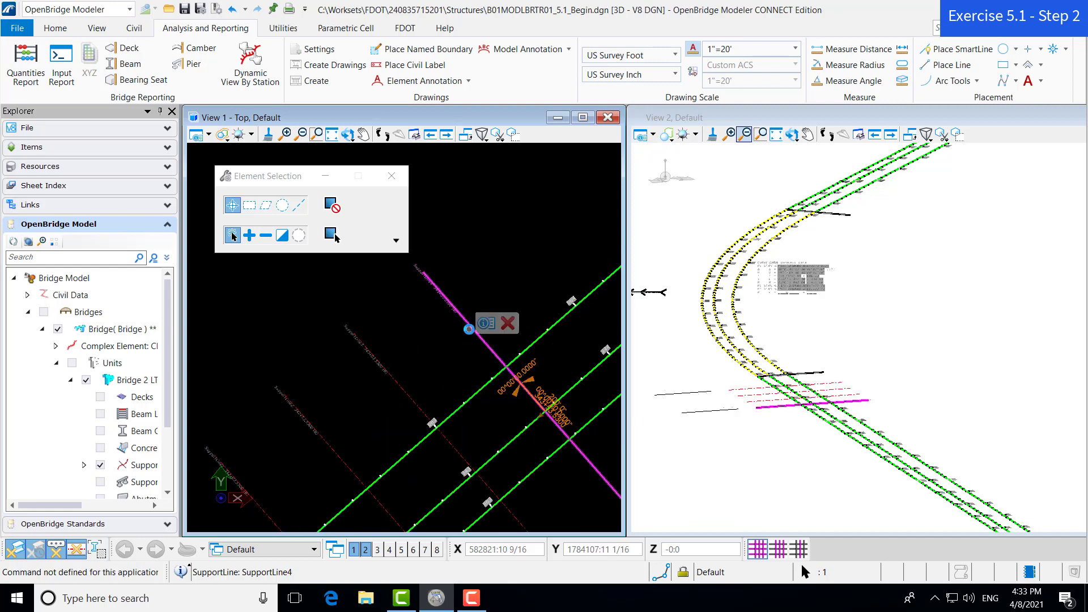
mouse_move(485, 323)
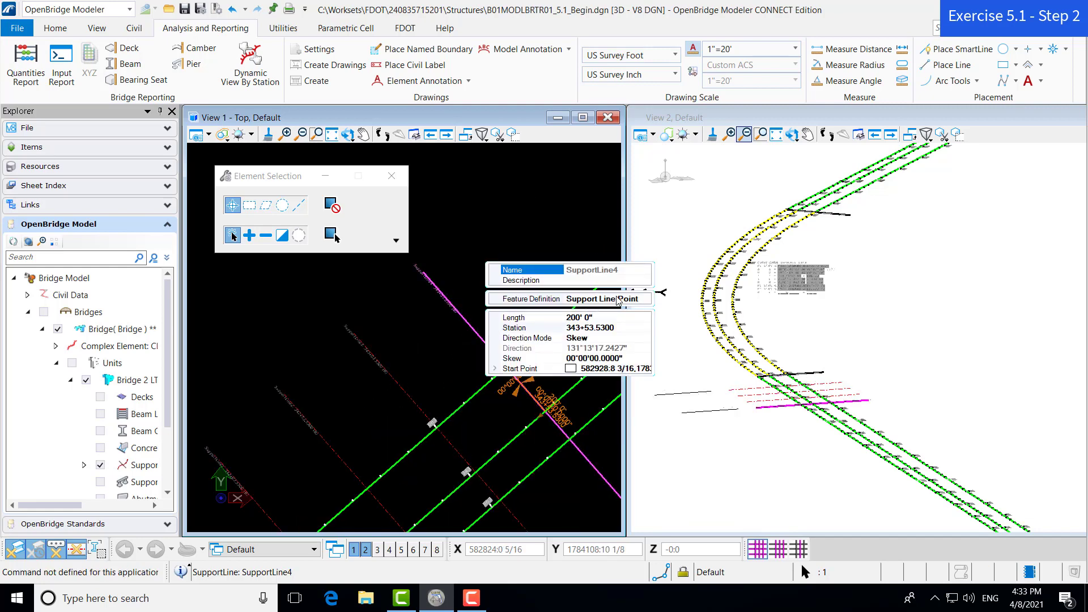
click(642, 300)
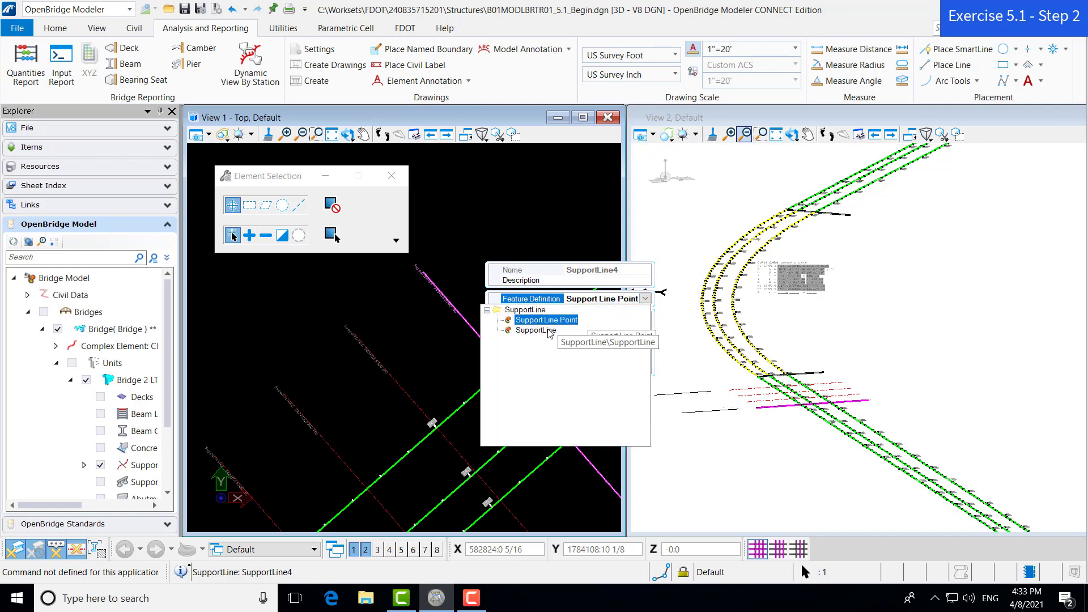
click(551, 328)
click(425, 357)
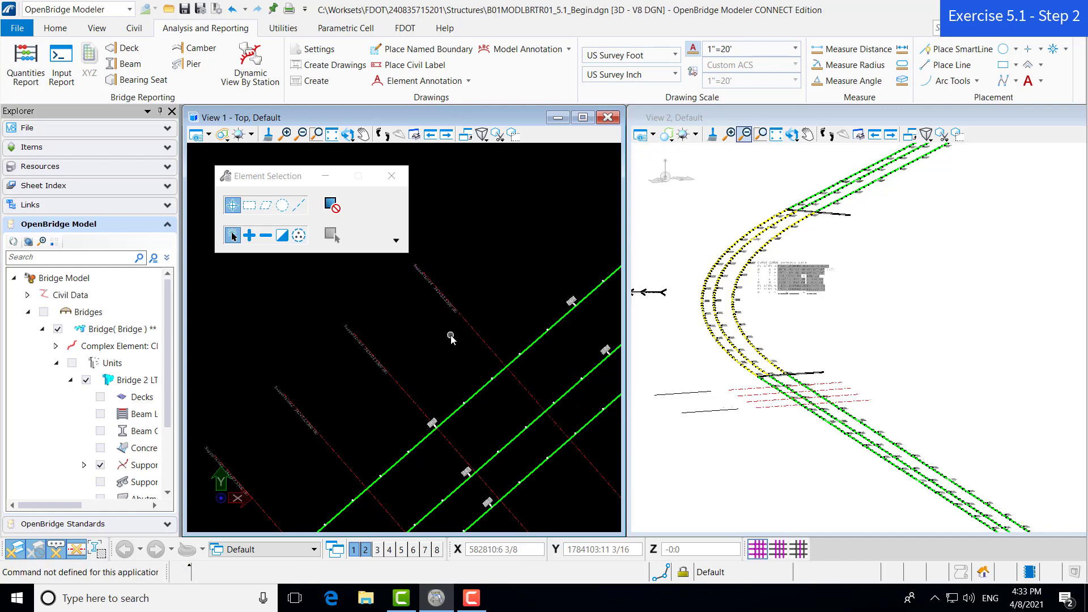
middle_drag(449, 339, 501, 282)
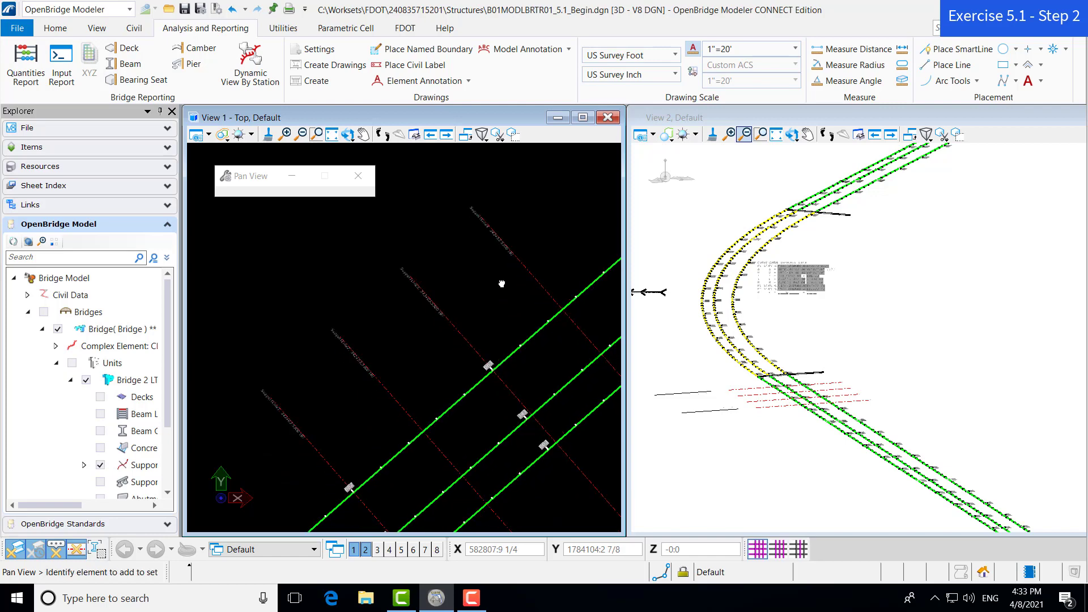
scroll(432, 355, down, 3)
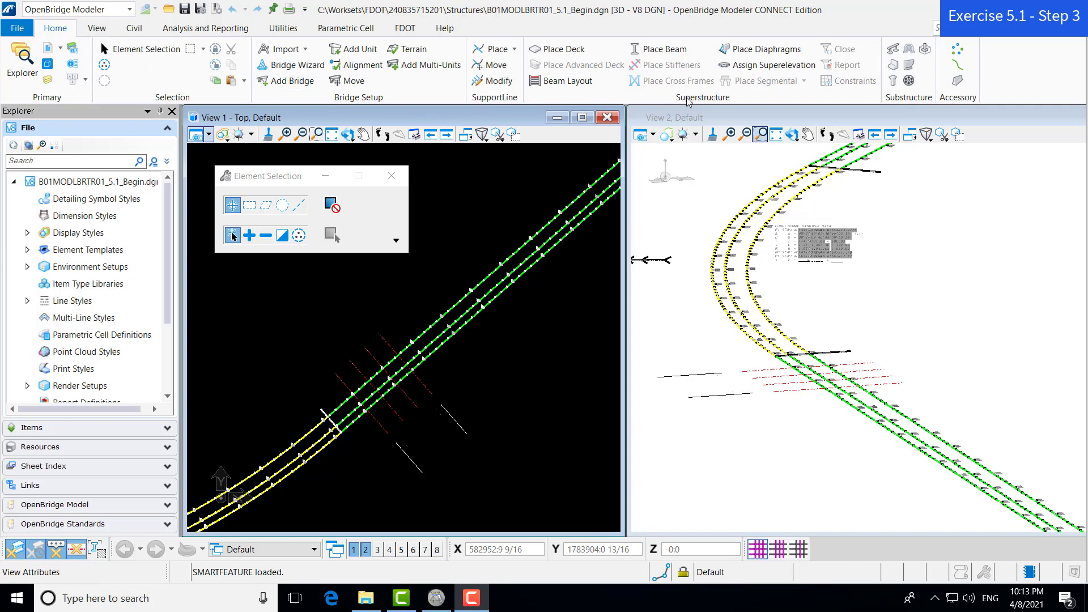
Step: Start placing a deck with the Slab w/ constraints template from FDOT Deck Slabs
click(559, 50)
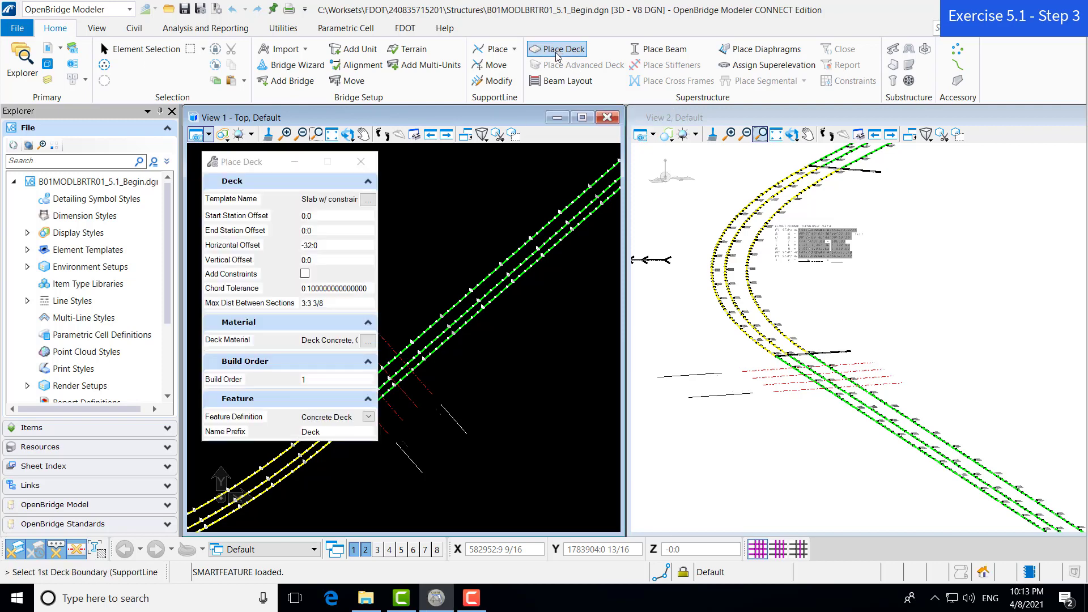
drag(258, 168, 267, 141)
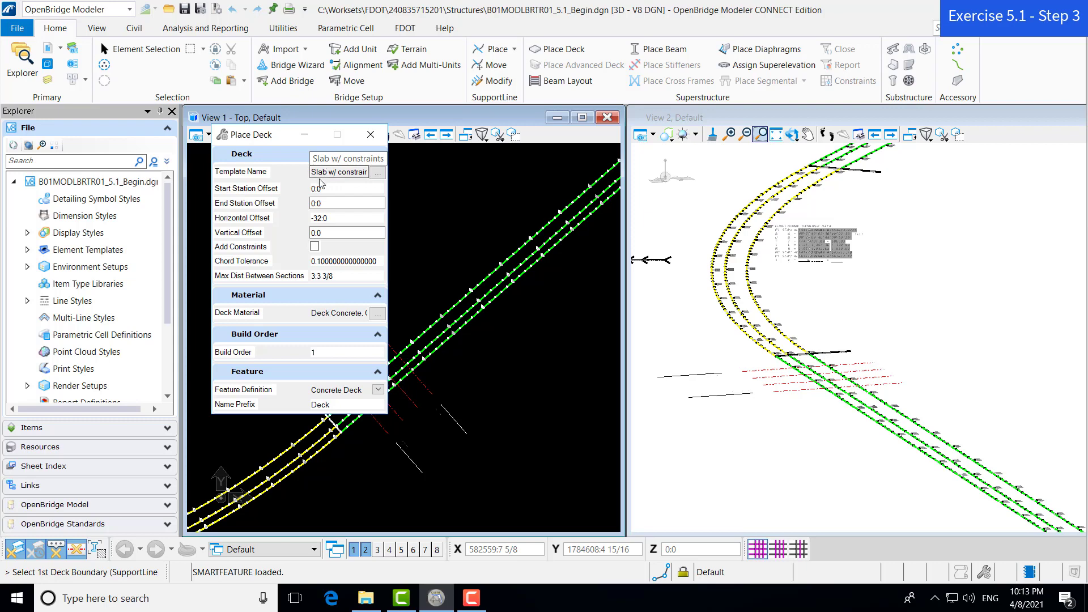
click(377, 173)
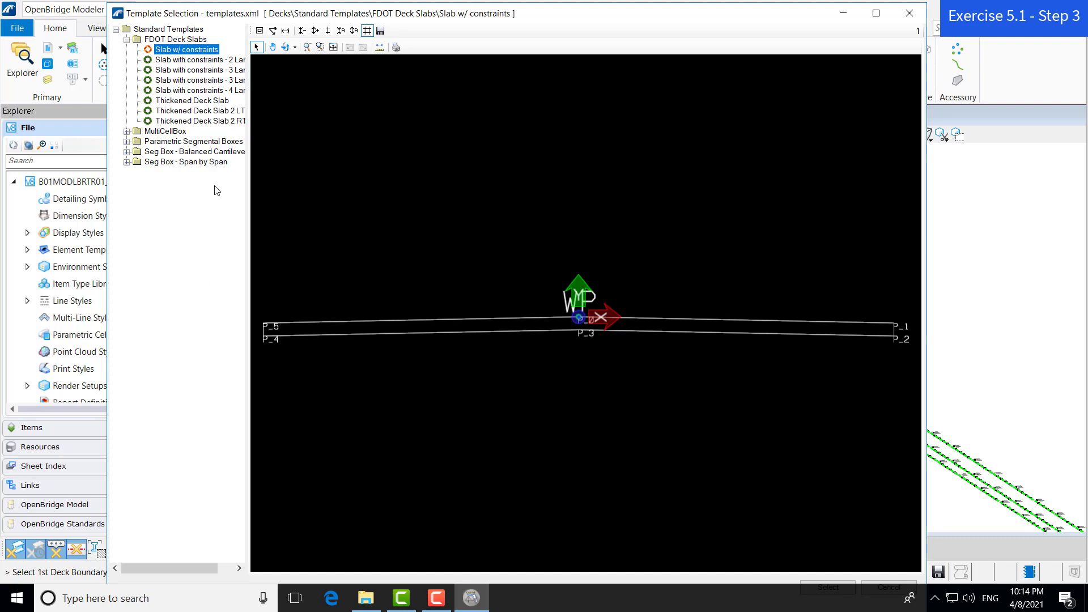
drag(247, 132, 313, 137)
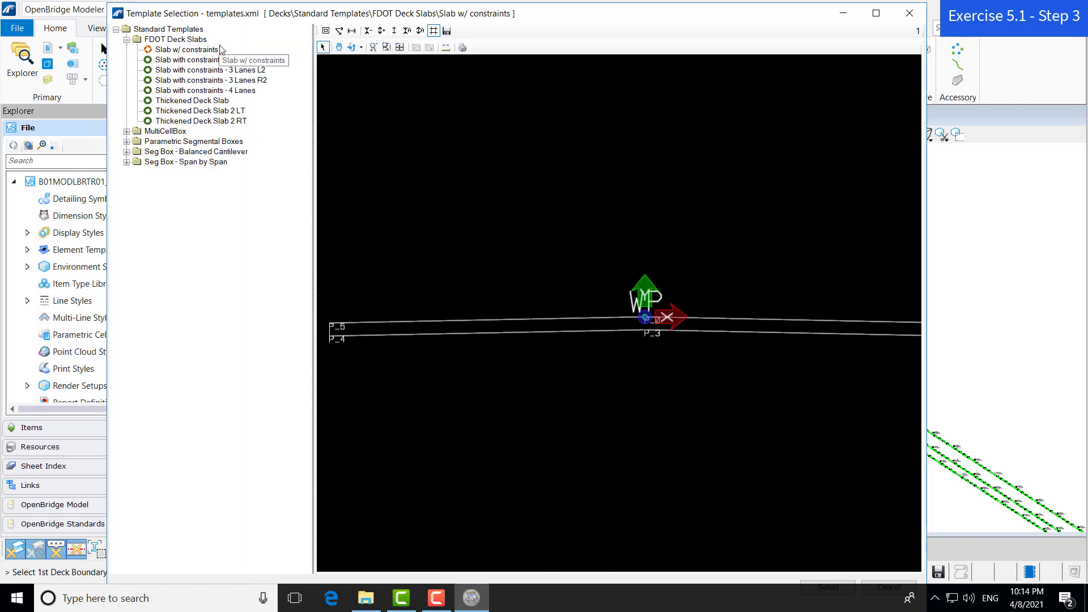
click(179, 51)
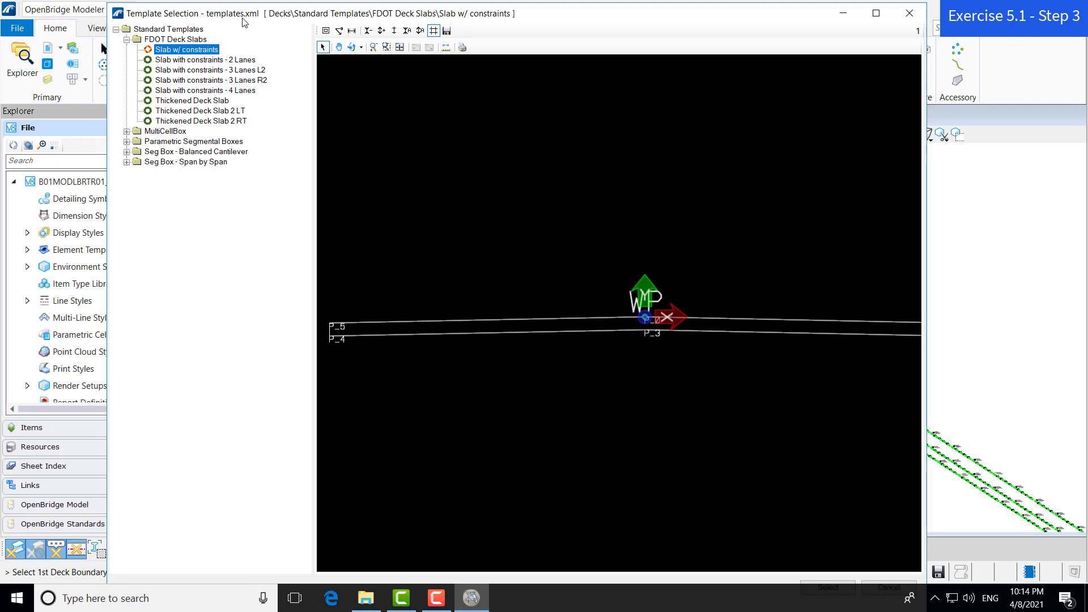
mouse_move(269, 15)
mouse_down()
mouse_move(269, 52)
mouse_move(266, 17)
mouse_up()
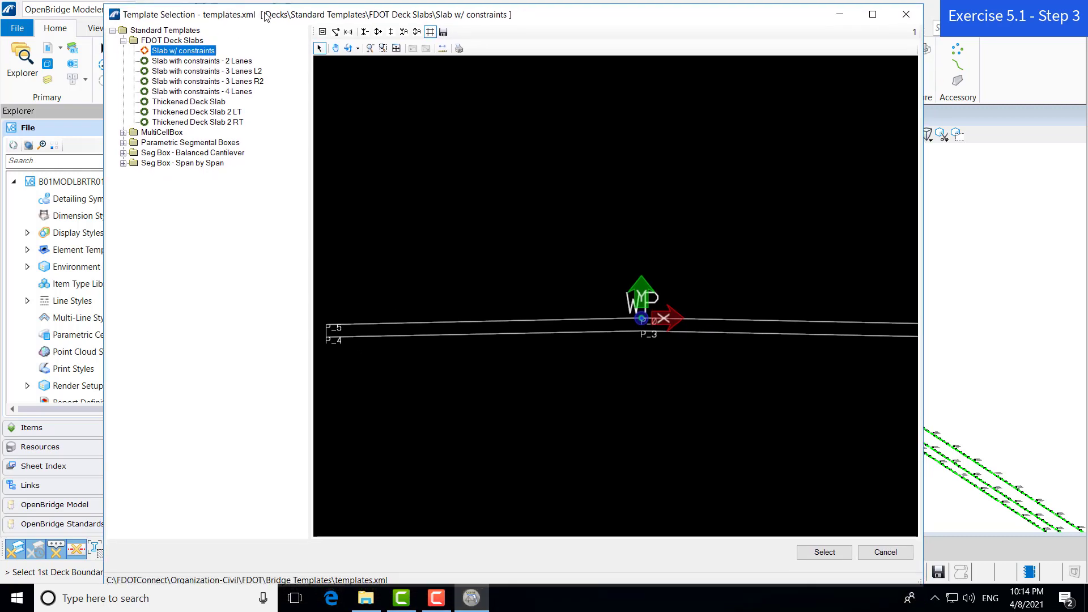
click(823, 552)
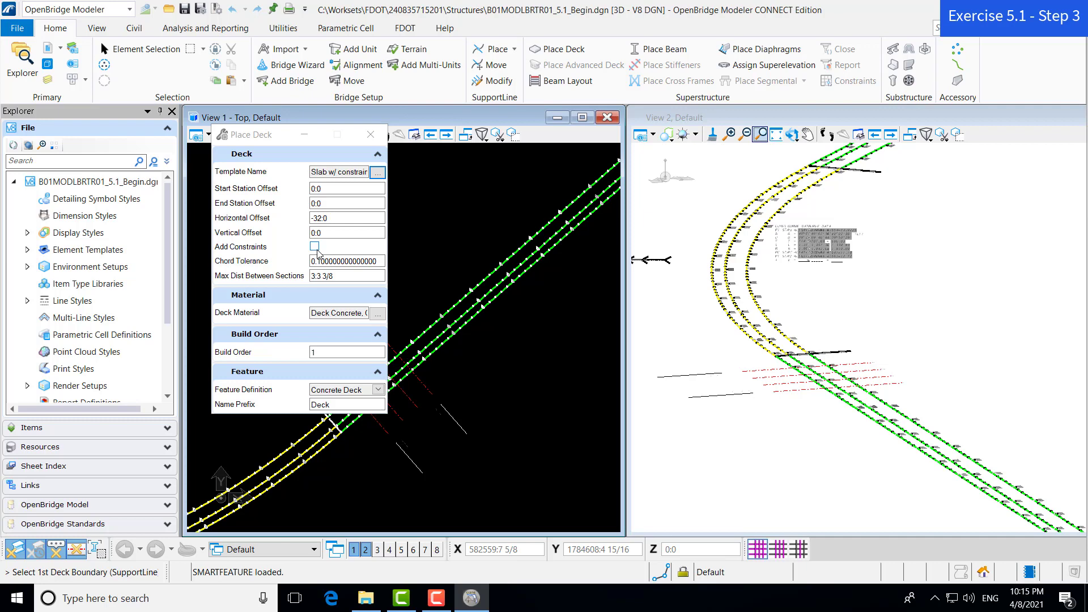
Step: Choose the Concrete Deck feature definition and place the deck between the support lines at stations 342+03.5300 and 343+53.5300, without constraints
click(331, 275)
drag(364, 312, 368, 313)
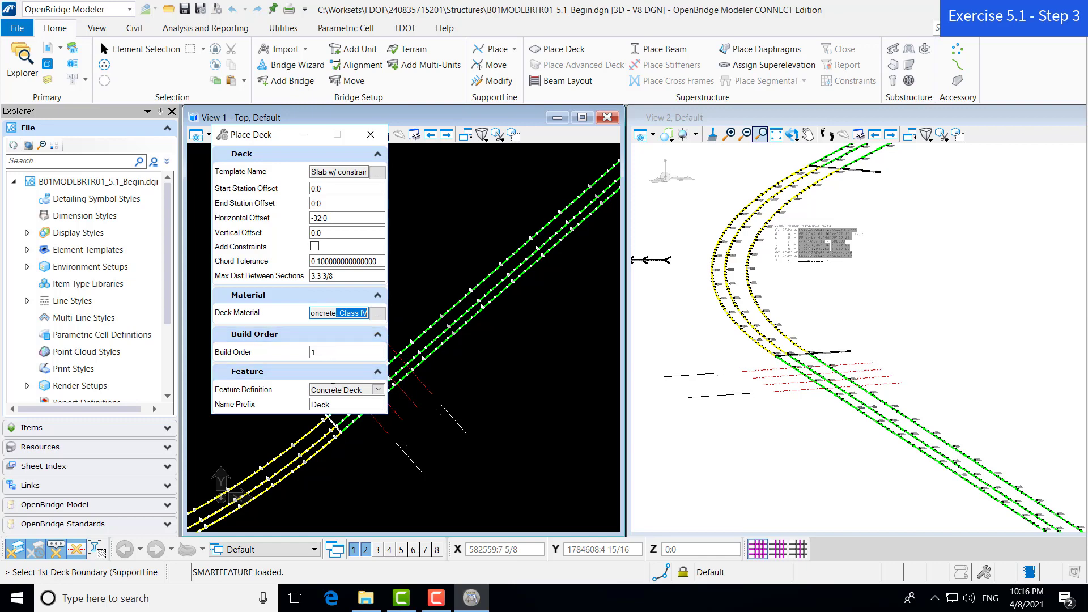
click(378, 391)
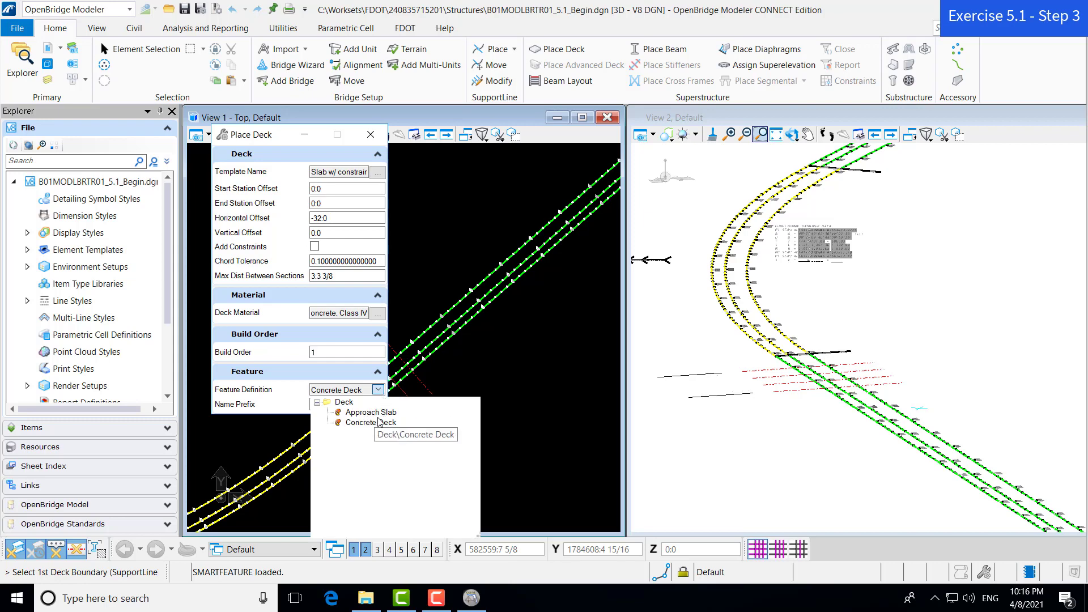
click(360, 424)
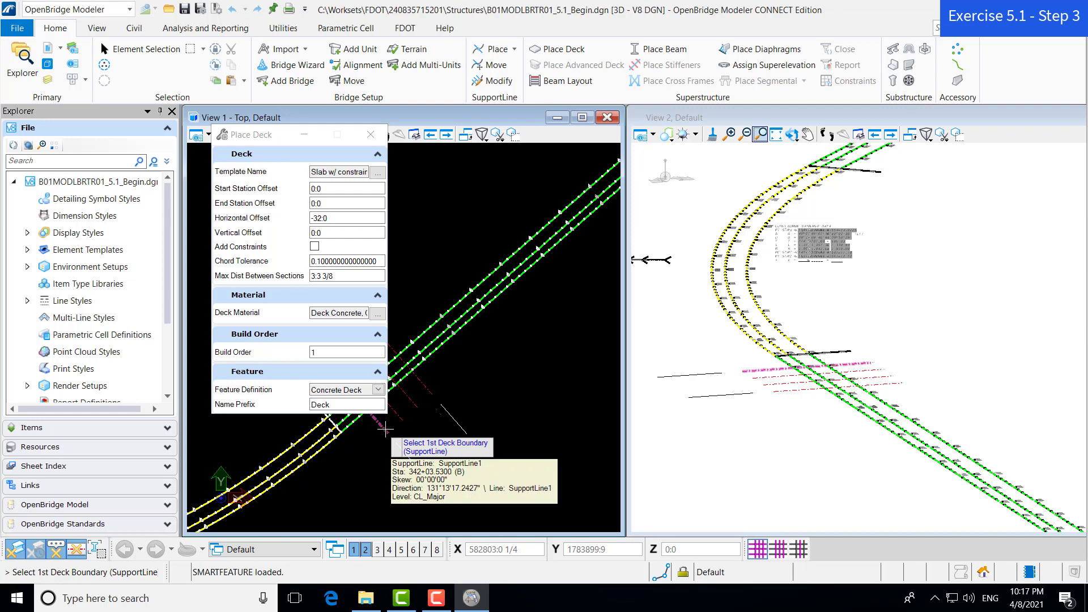
click(384, 429)
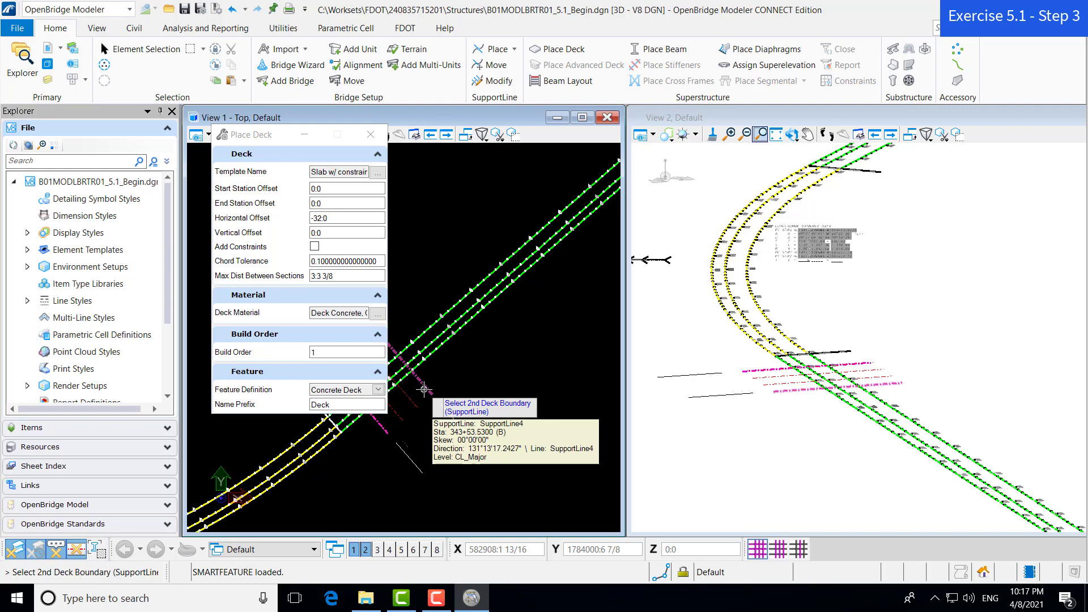
click(424, 390)
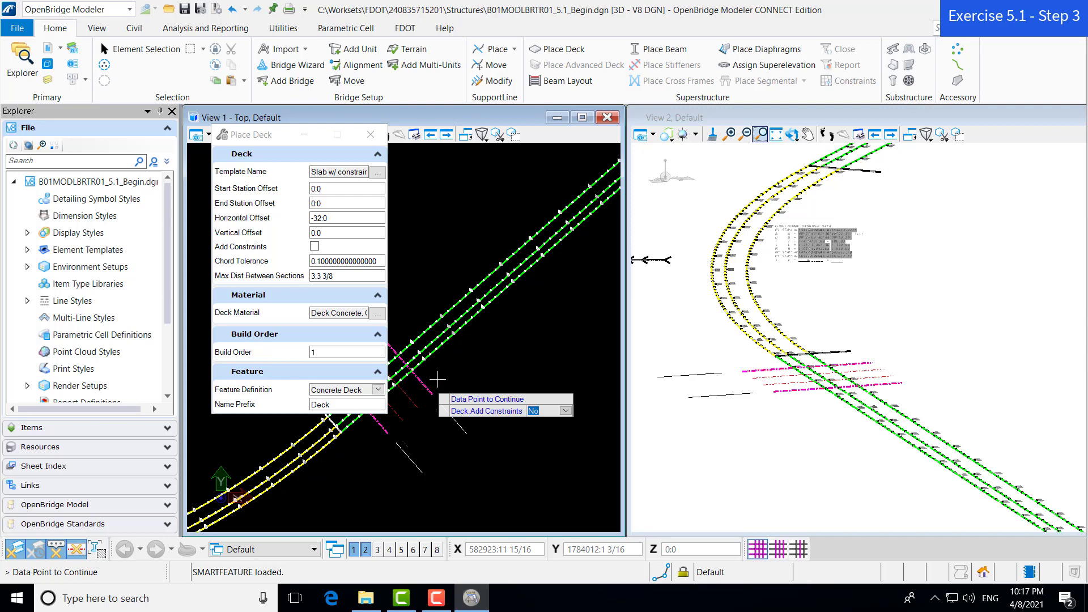
click(440, 376)
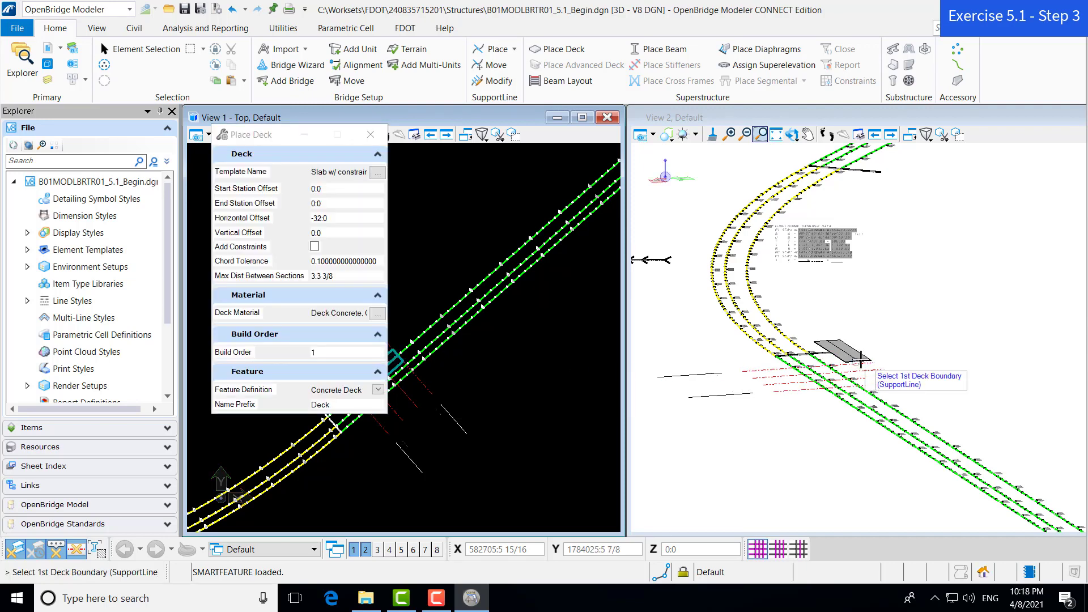
Step: Examine the placed deck's shape and position relative to the support lines in the 3D view, and end deck placement
scroll(854, 364, up, 2)
drag(257, 134, 171, 117)
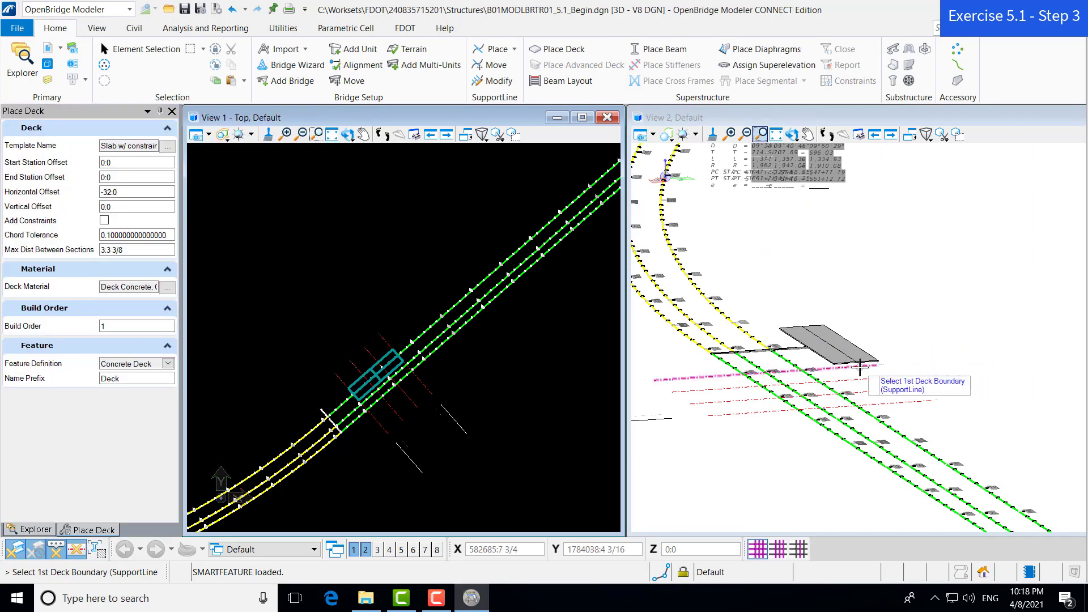
scroll(866, 367, up, 4)
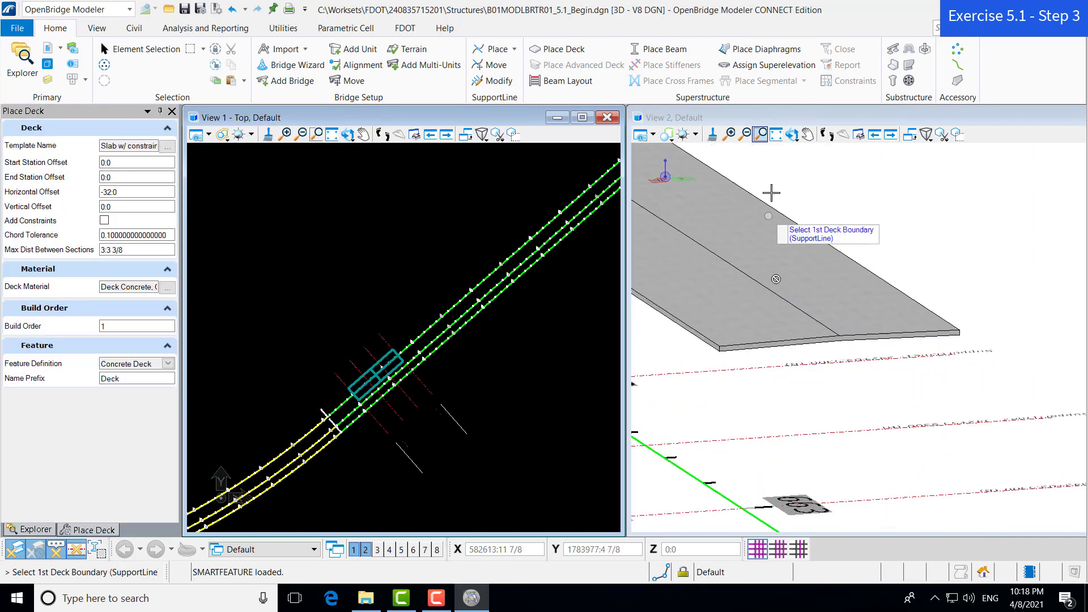
click(791, 134)
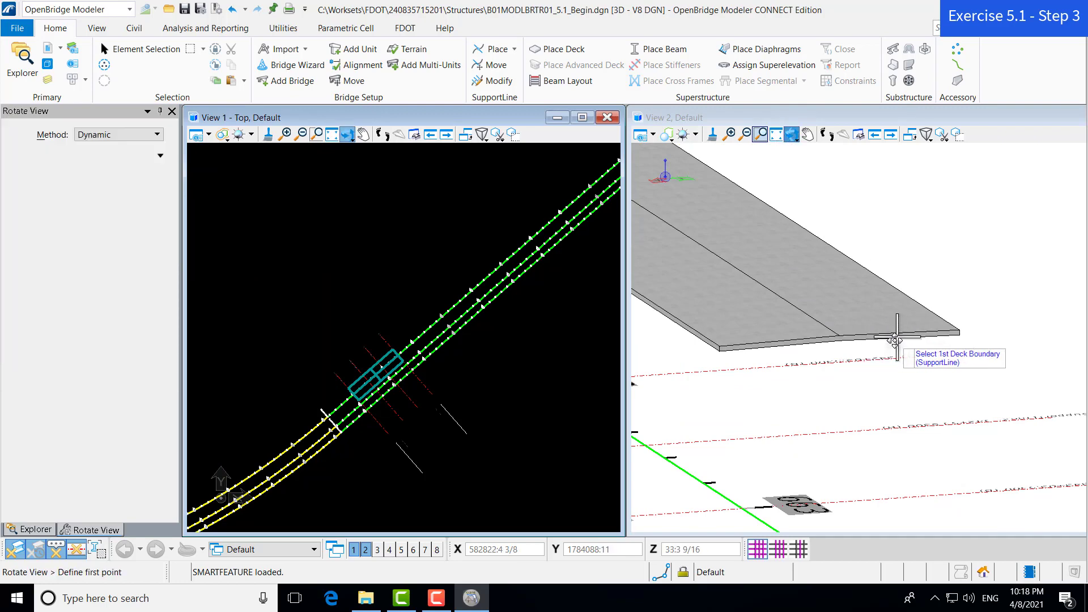
click(840, 336)
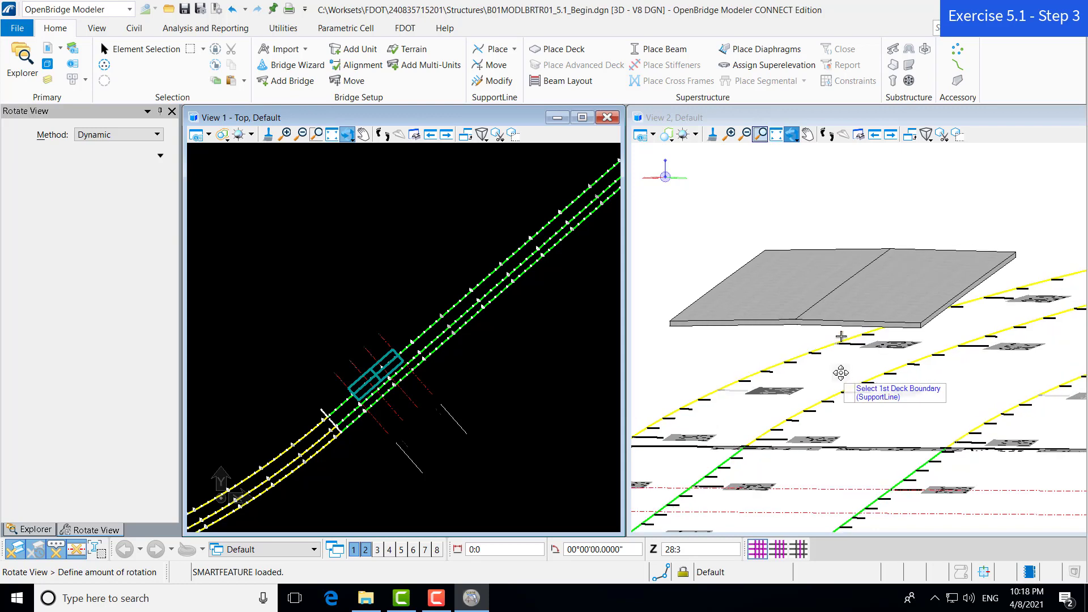
click(894, 381)
right_click(891, 381)
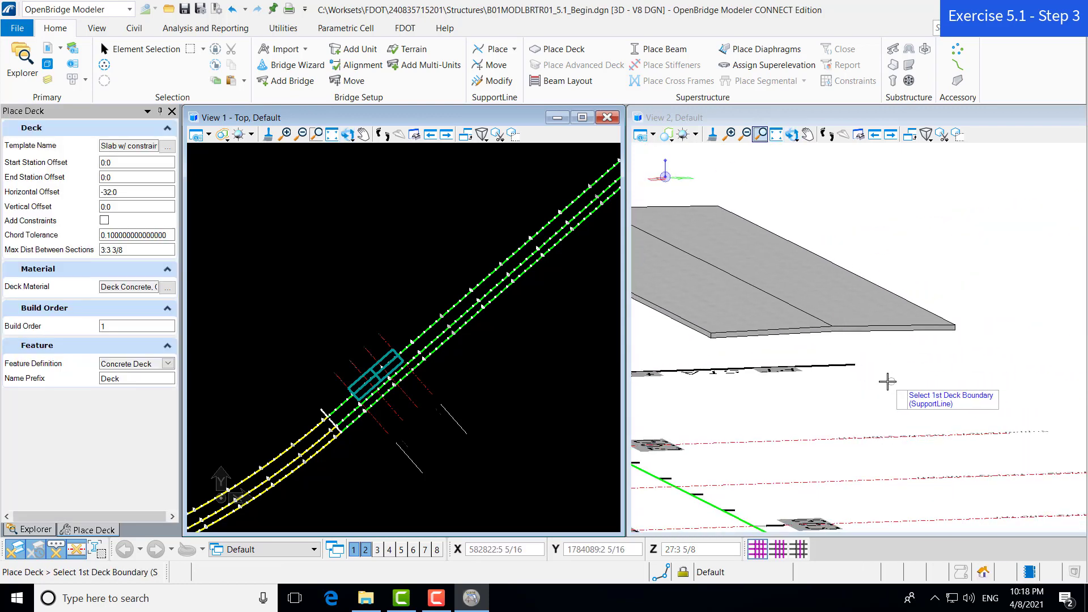
scroll(886, 381, down, 5)
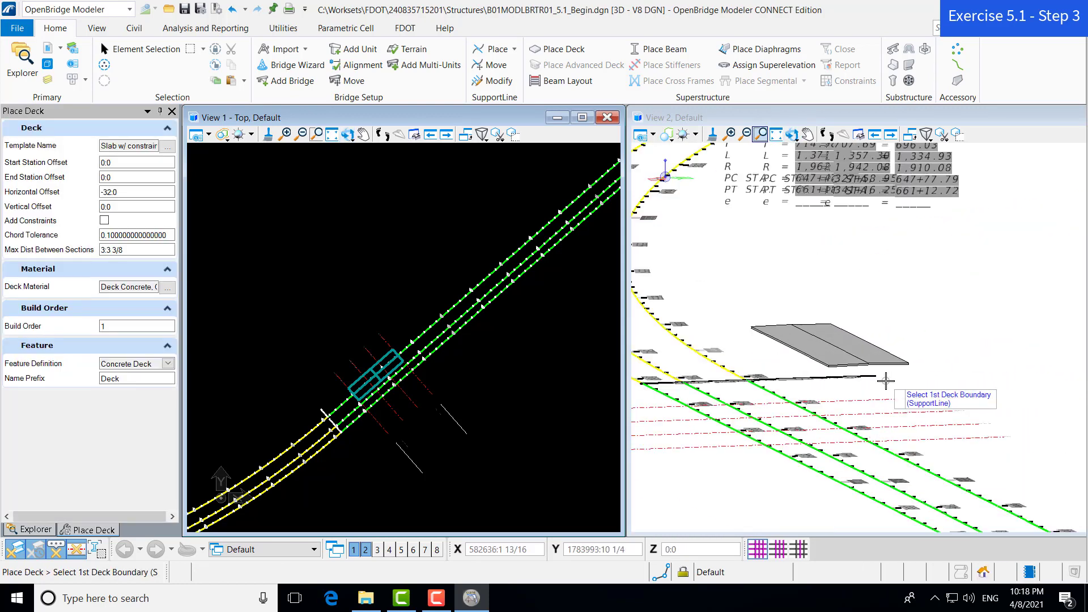
click(172, 111)
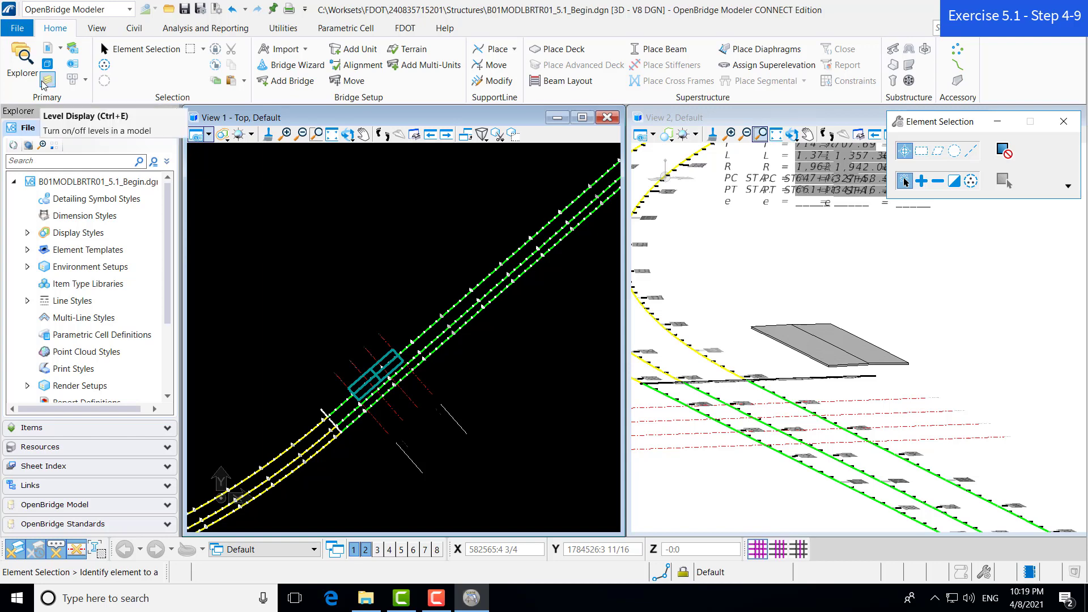
Step: Turn on the display of the SUPERELEVATIONLT model of the ALGNBR01.dgn reference and close the references list
click(55, 53)
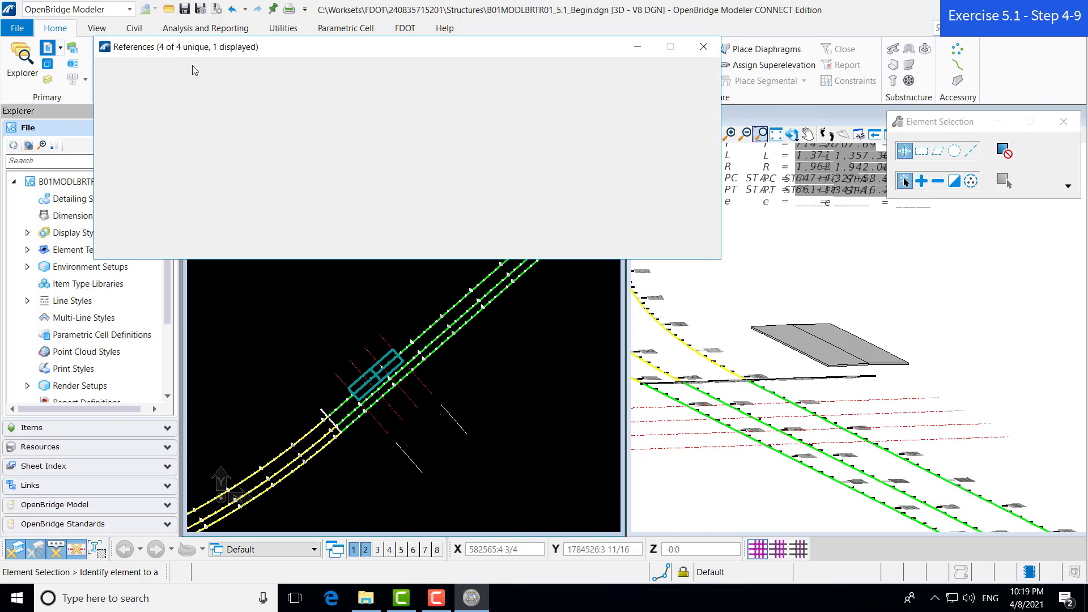
drag(246, 47, 276, 166)
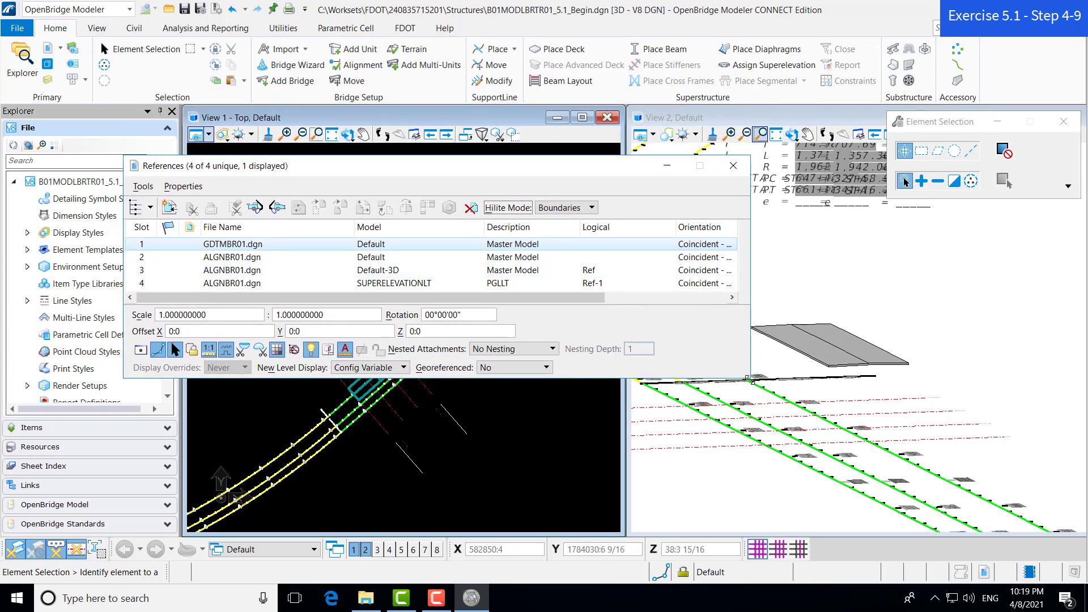
drag(749, 378, 1002, 419)
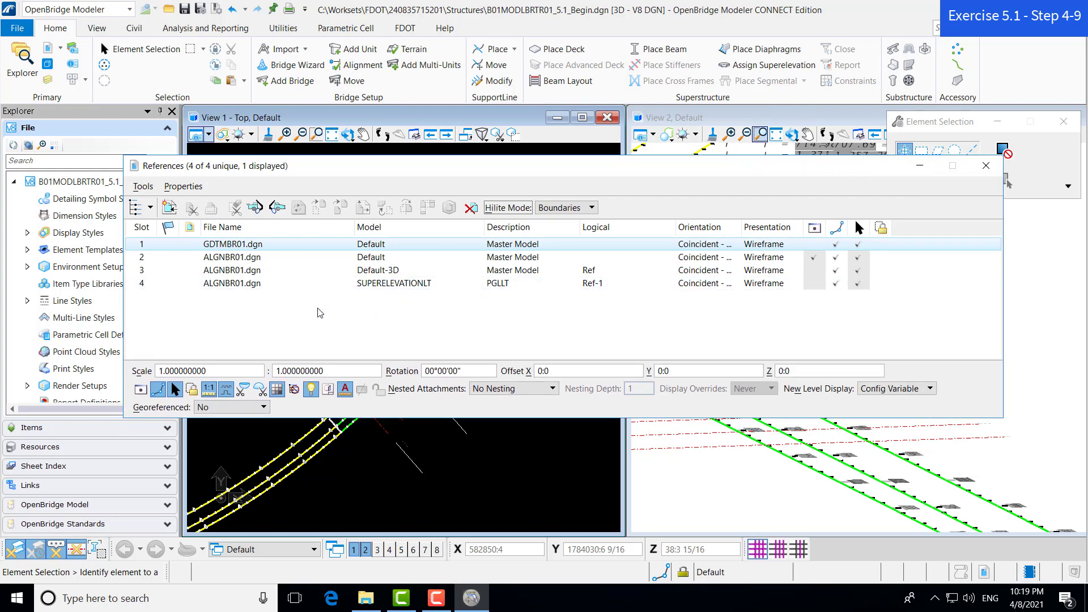
click(286, 286)
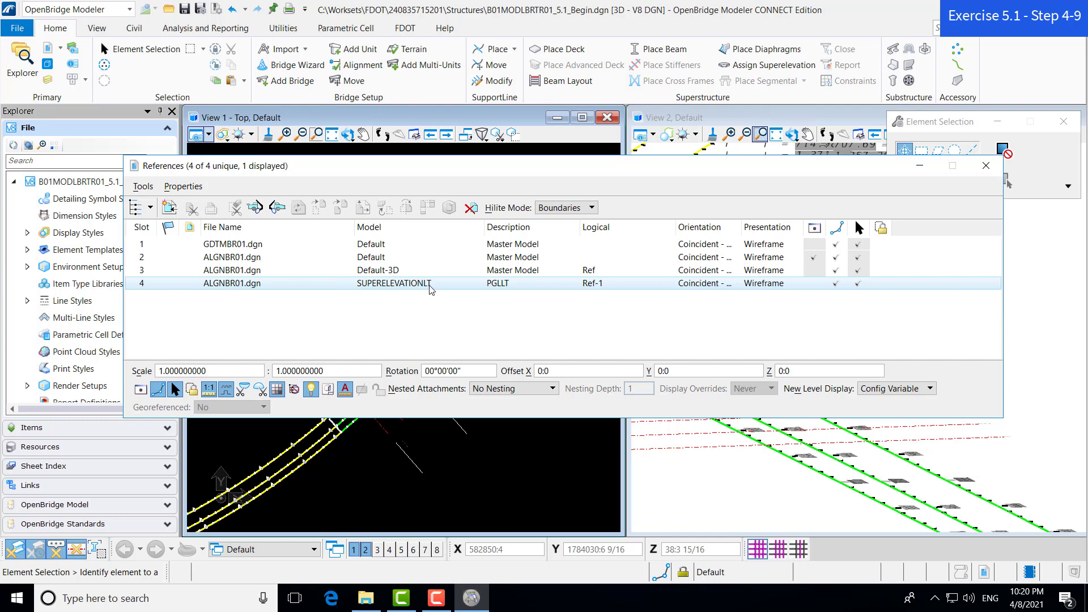
click(815, 284)
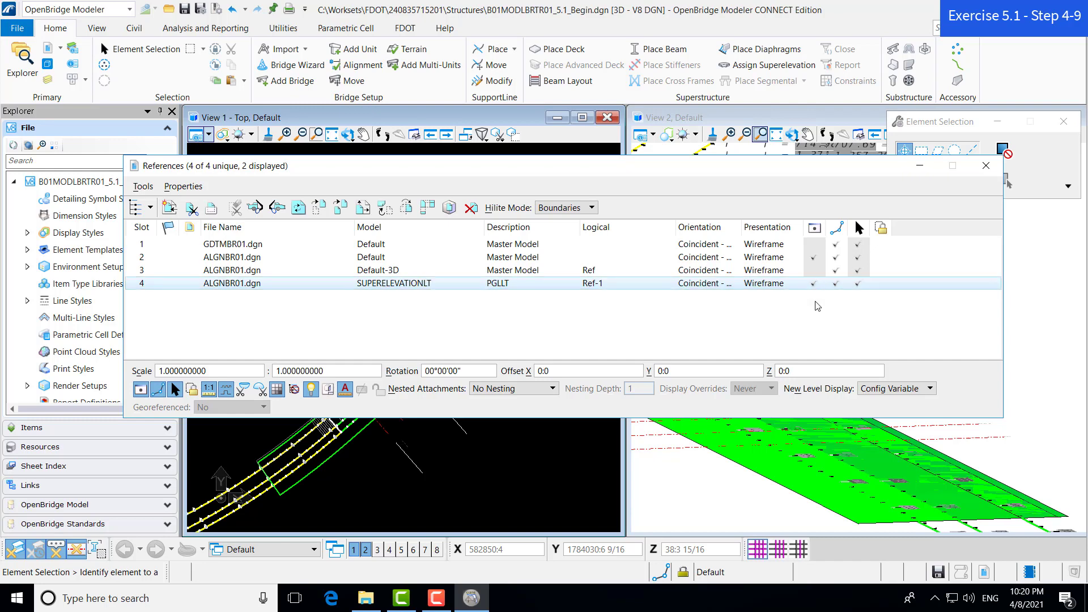
drag(711, 165, 694, 9)
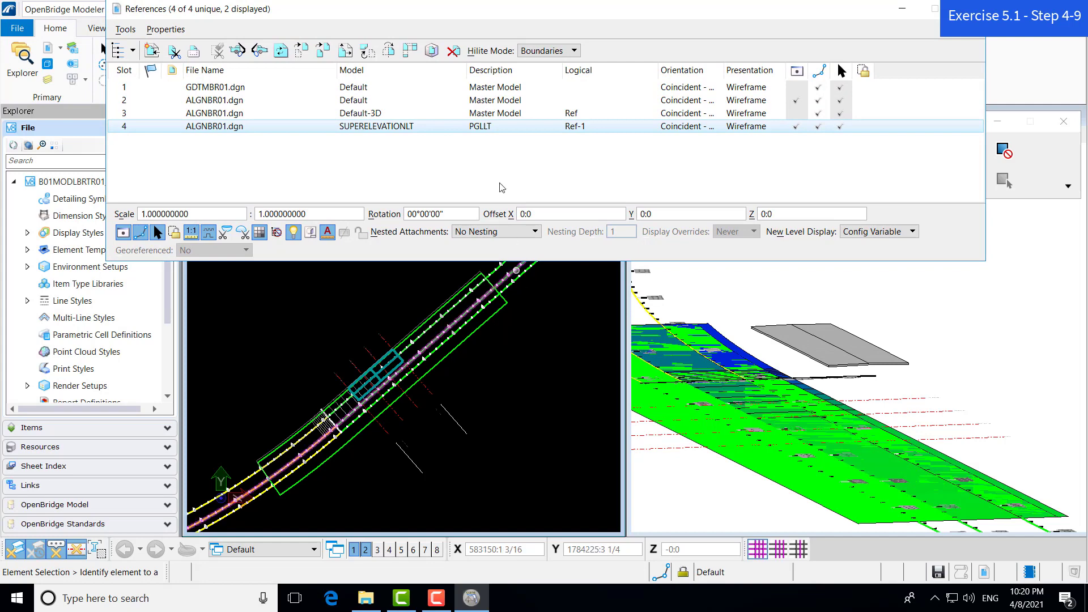
drag(556, 5, 528, 71)
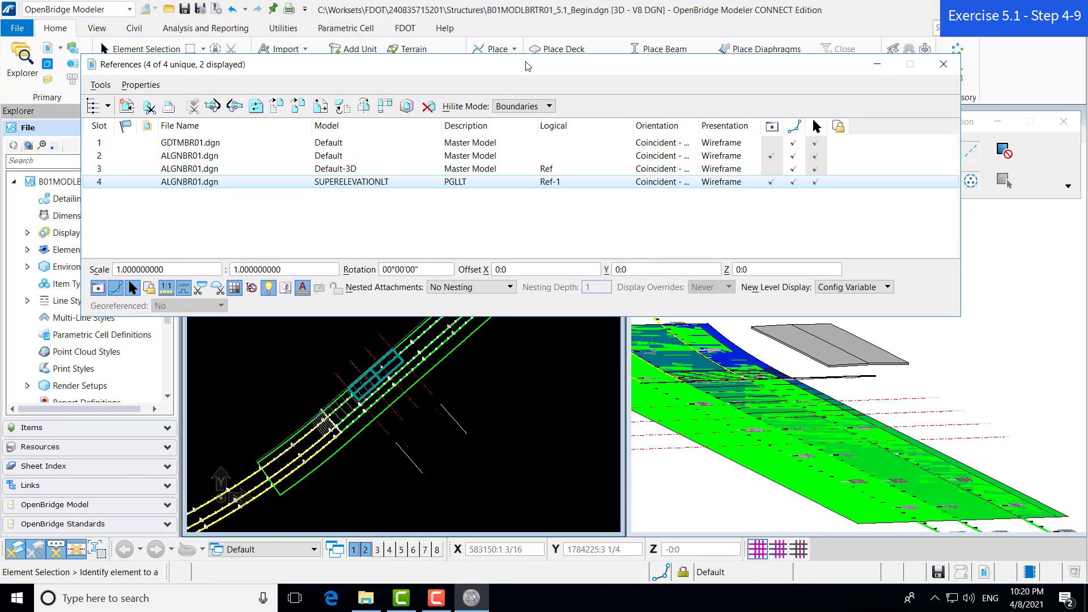
click(941, 75)
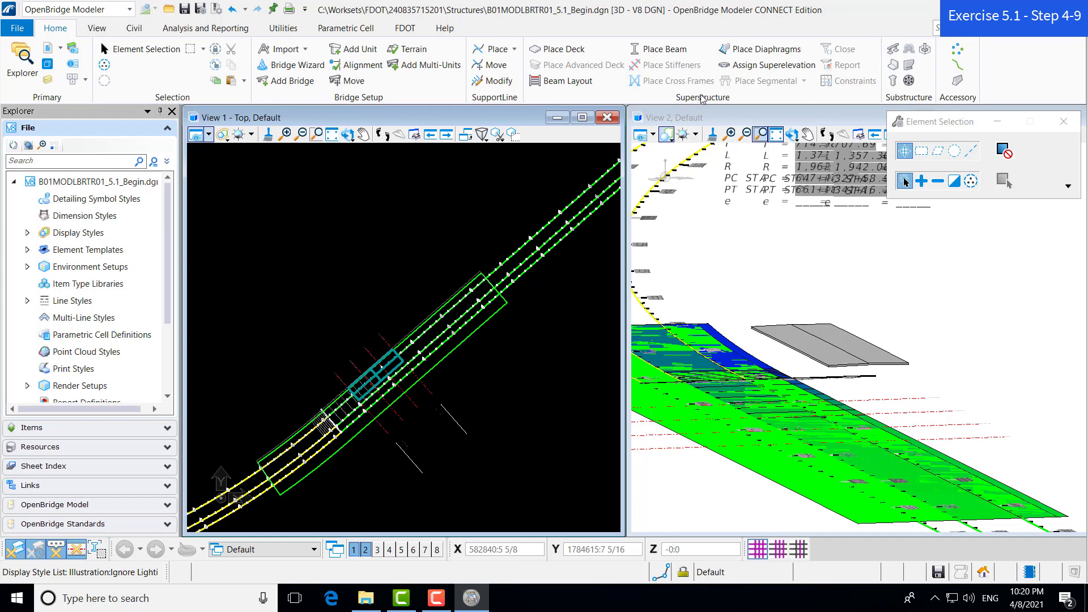
Step: Start Assign Superelevation and select the superelevation section outlined in green around the alignments in the top view
click(756, 67)
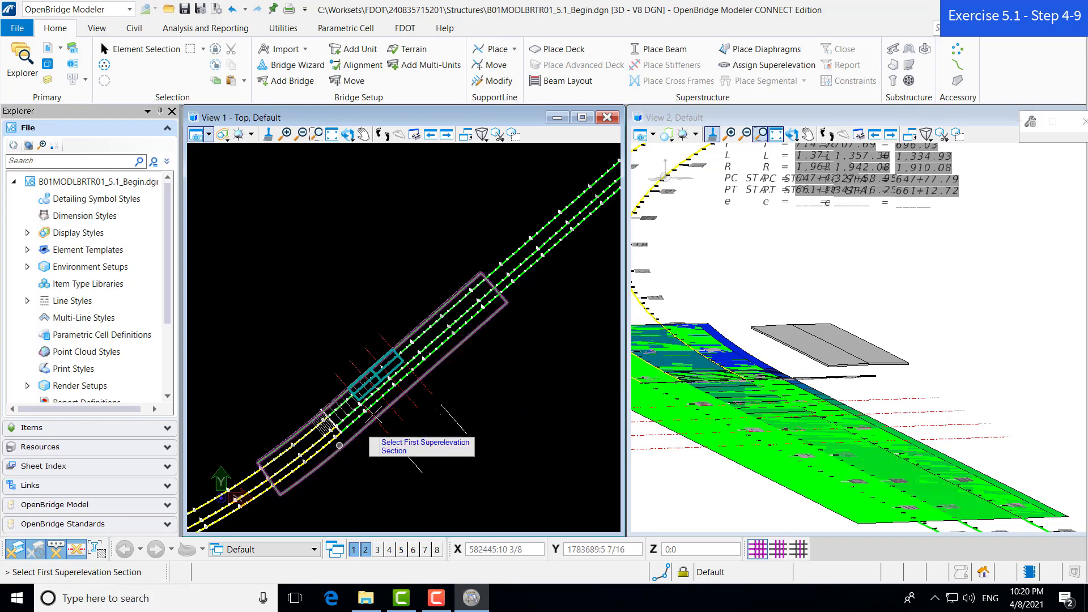
click(443, 358)
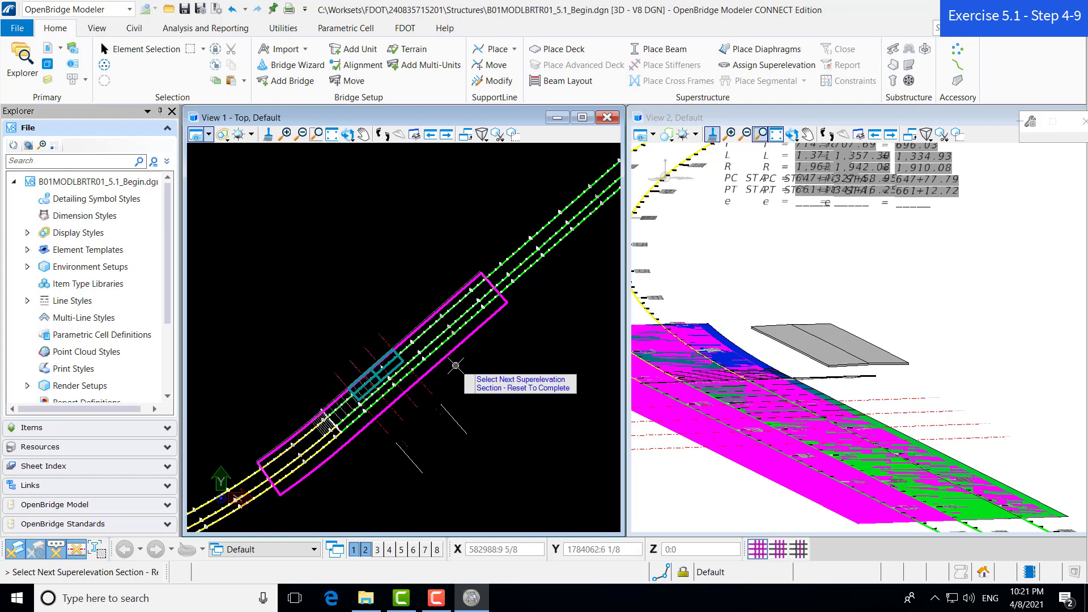
right_click(455, 365)
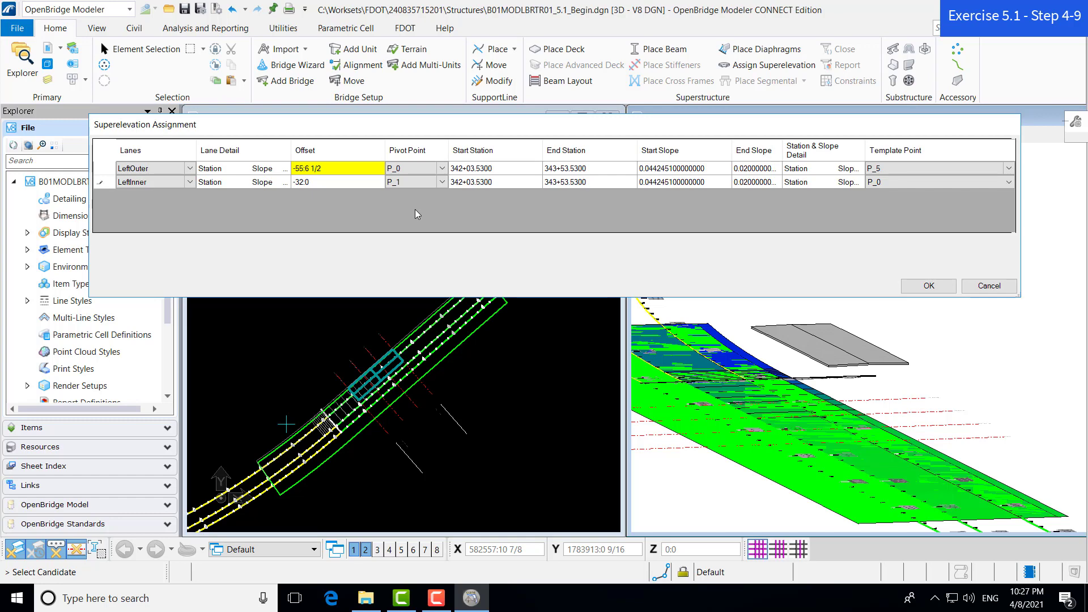
Step: Assign pivot point P_0 and template point P_1 to the LeftInner lane and accept the superelevation assignment
click(1007, 186)
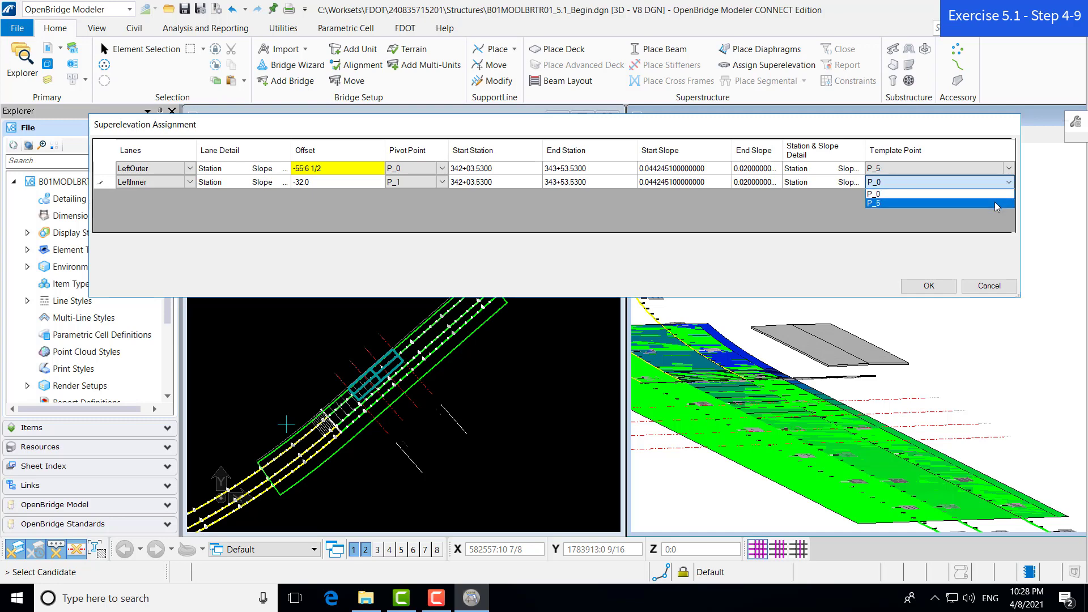
click(994, 203)
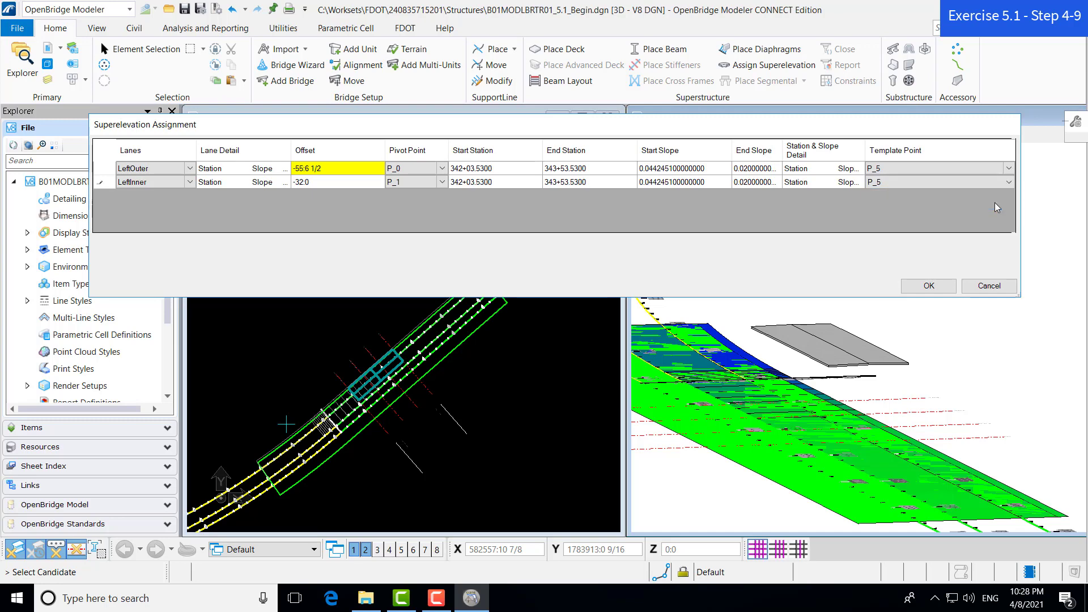
click(441, 182)
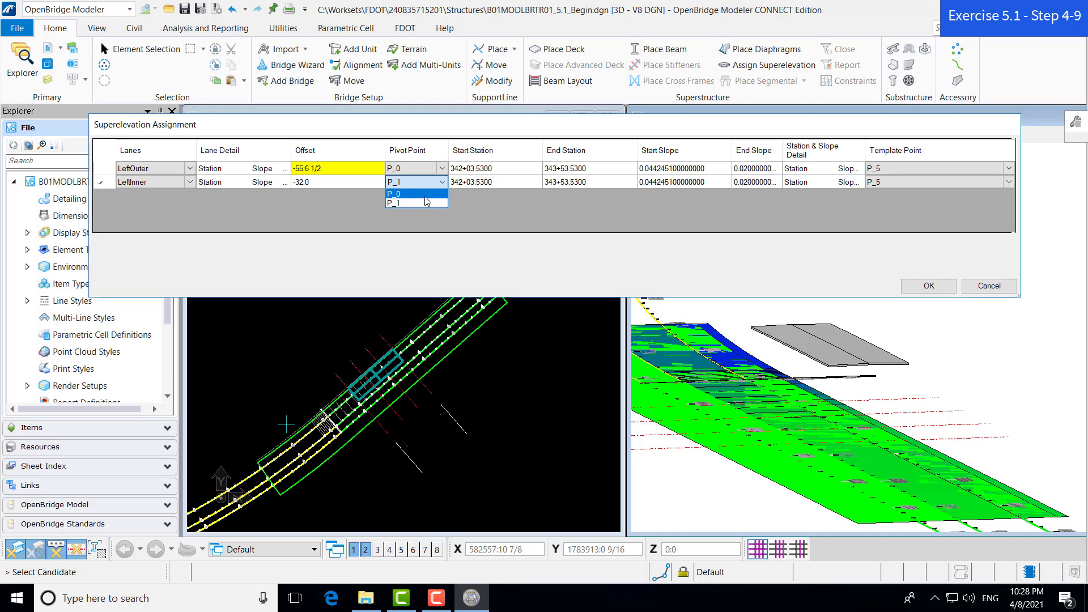
click(425, 195)
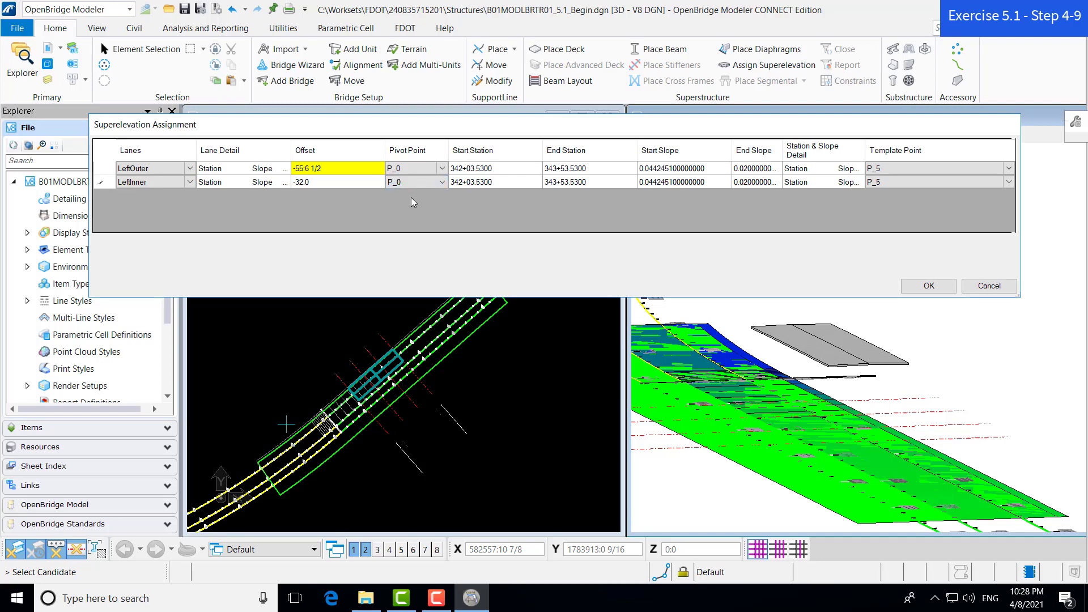
click(963, 182)
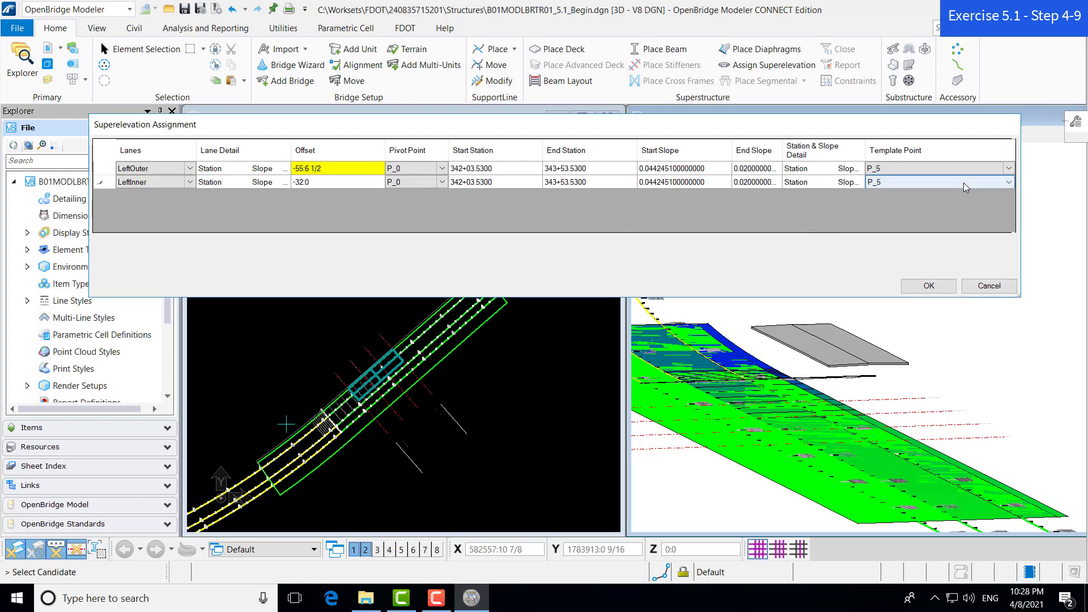
click(992, 185)
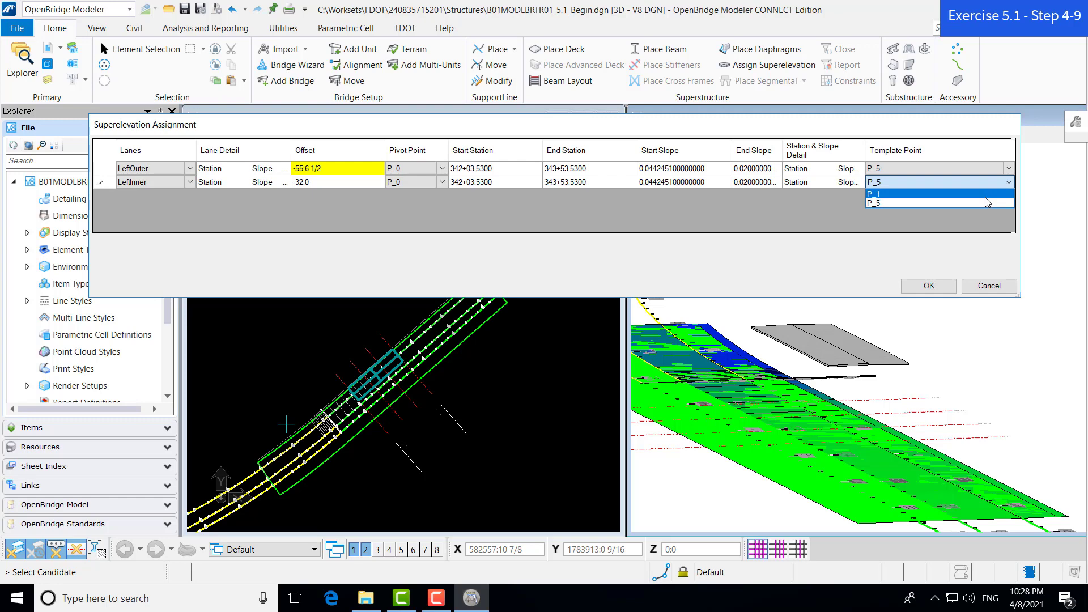
click(985, 197)
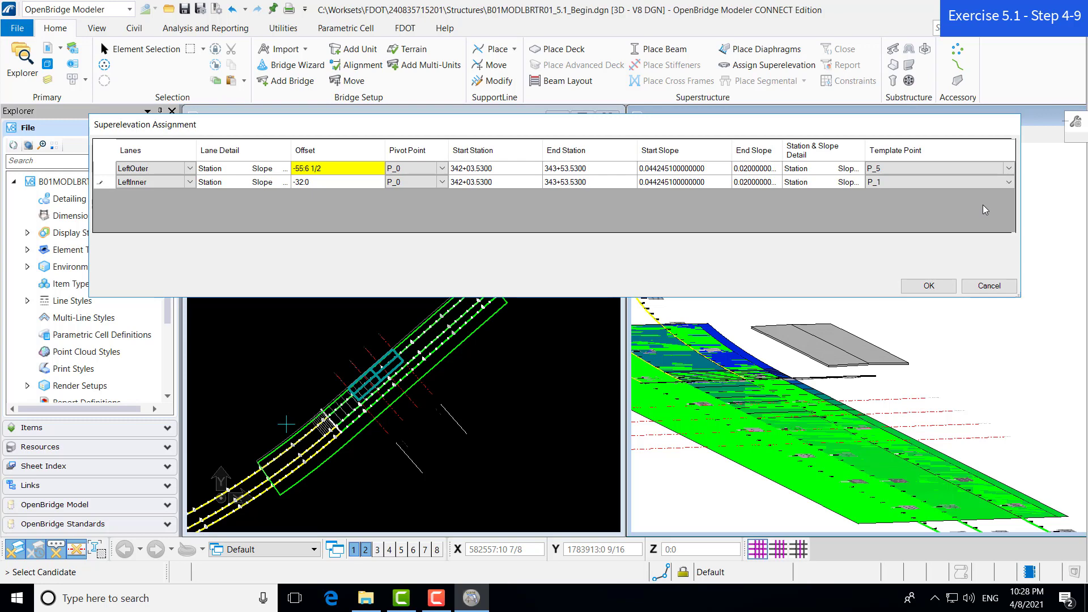
click(938, 284)
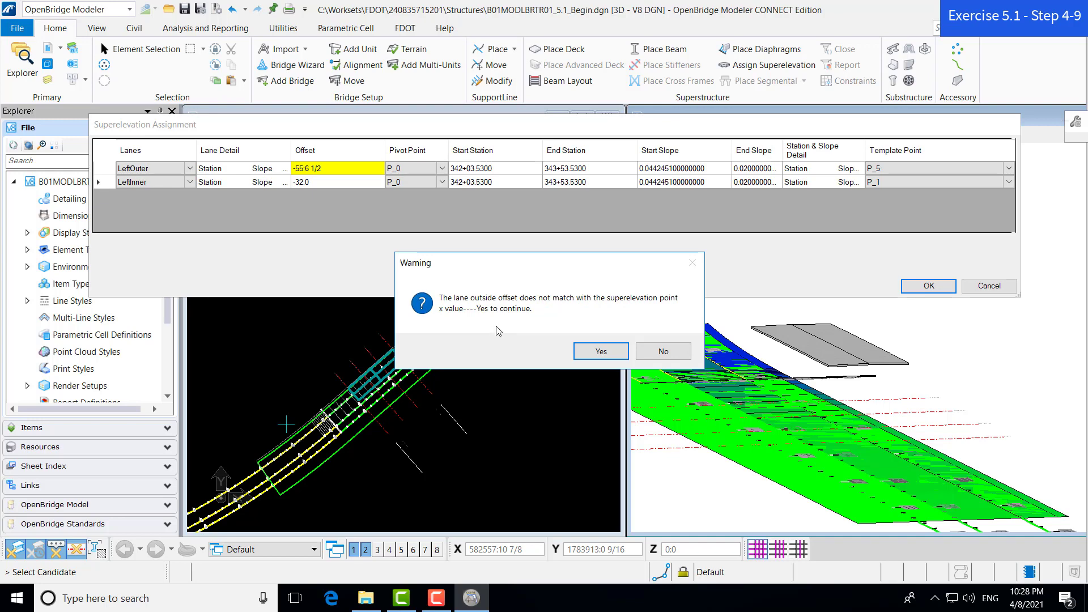
click(600, 352)
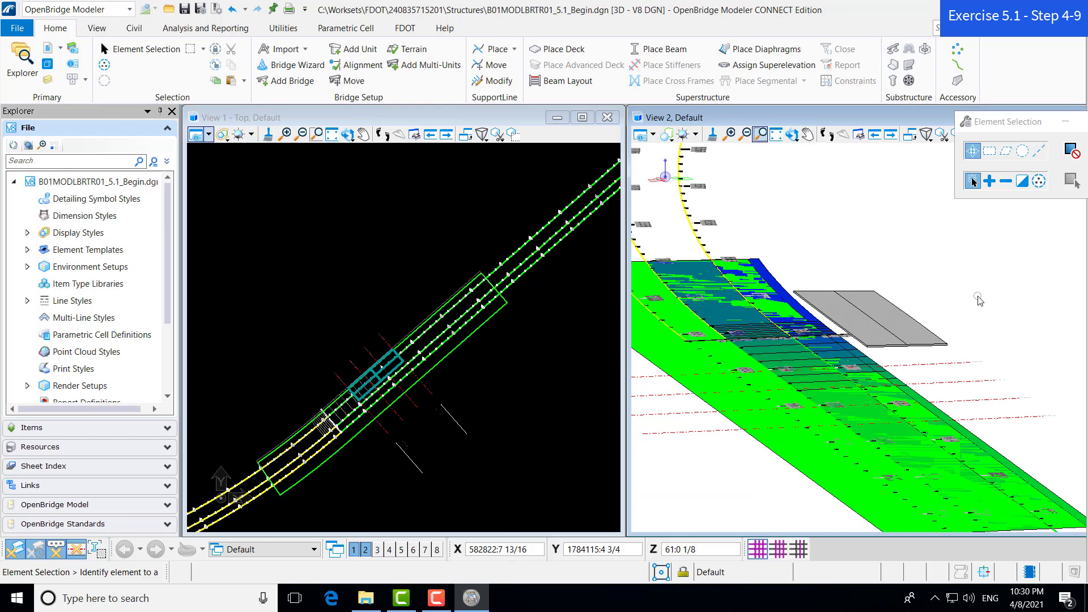
Step: Select the Bridge 2 LT deck in the 3D view and locate Variable Constraints in its quick properties
click(792, 134)
scroll(907, 345, up, 2)
click(907, 344)
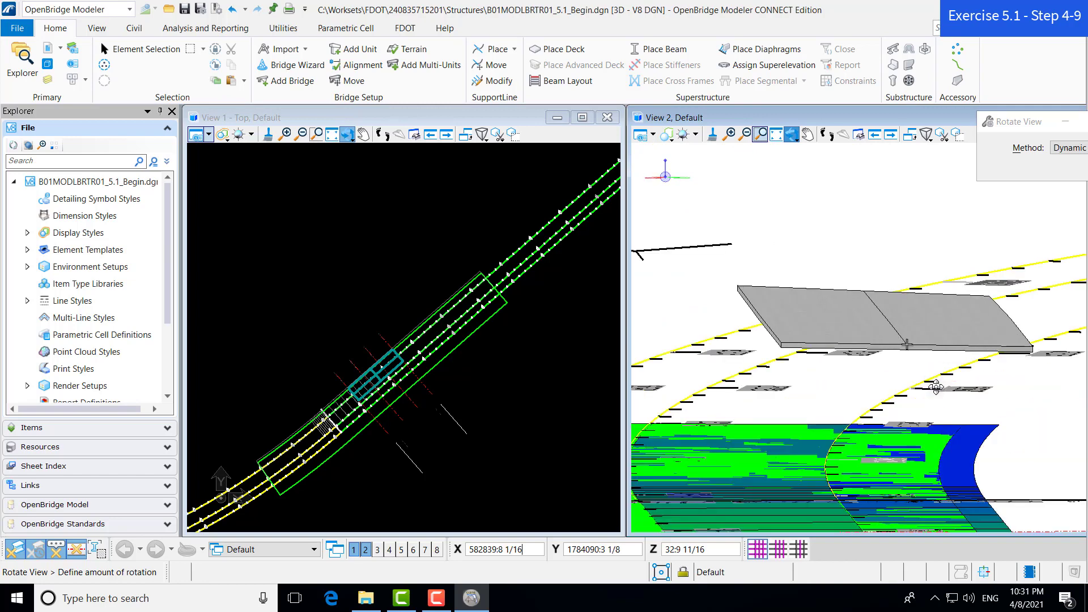
shift+middle_drag(946, 388, 951, 388)
scroll(951, 389, down, 4)
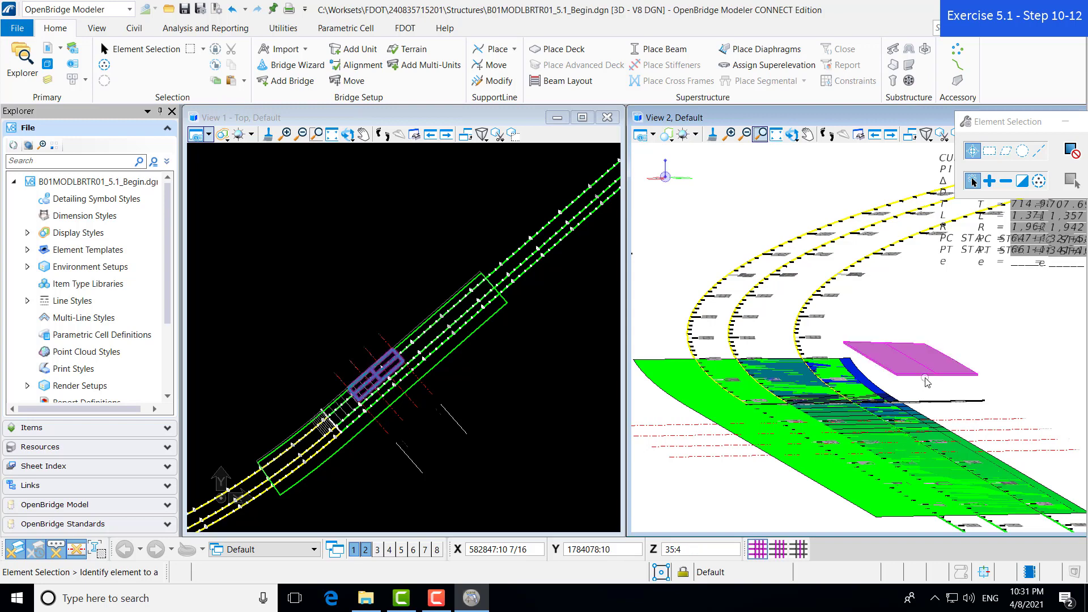
scroll(926, 381, up, 4)
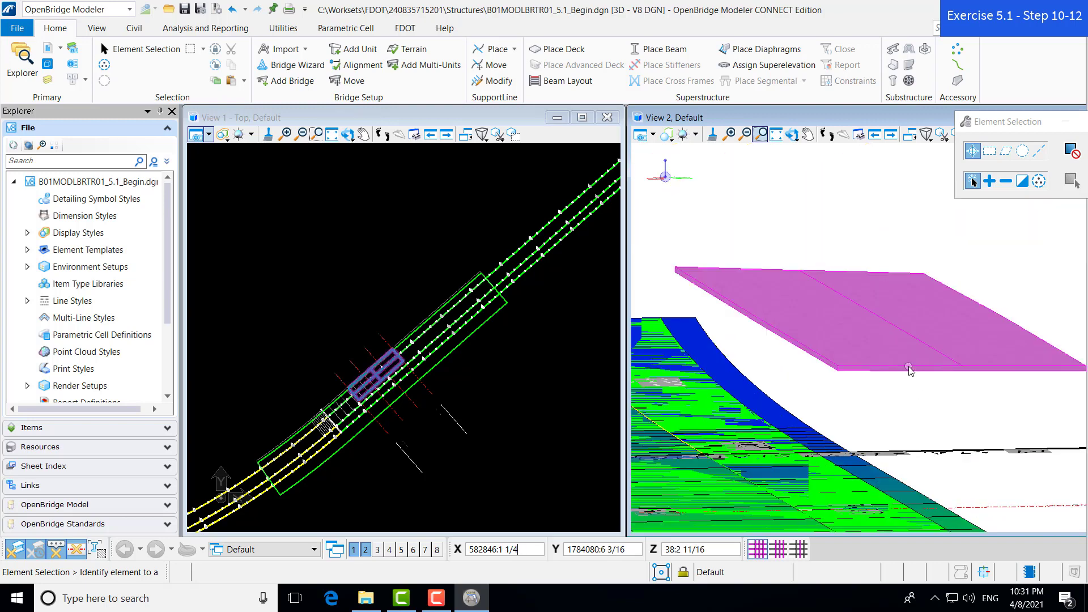
click(910, 371)
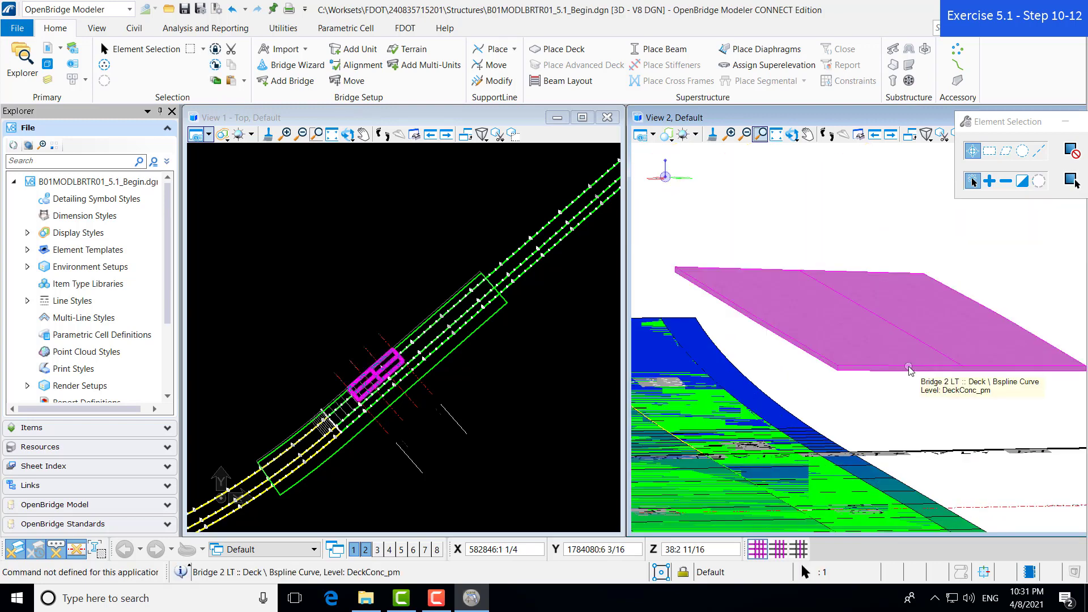
mouse_move(910, 369)
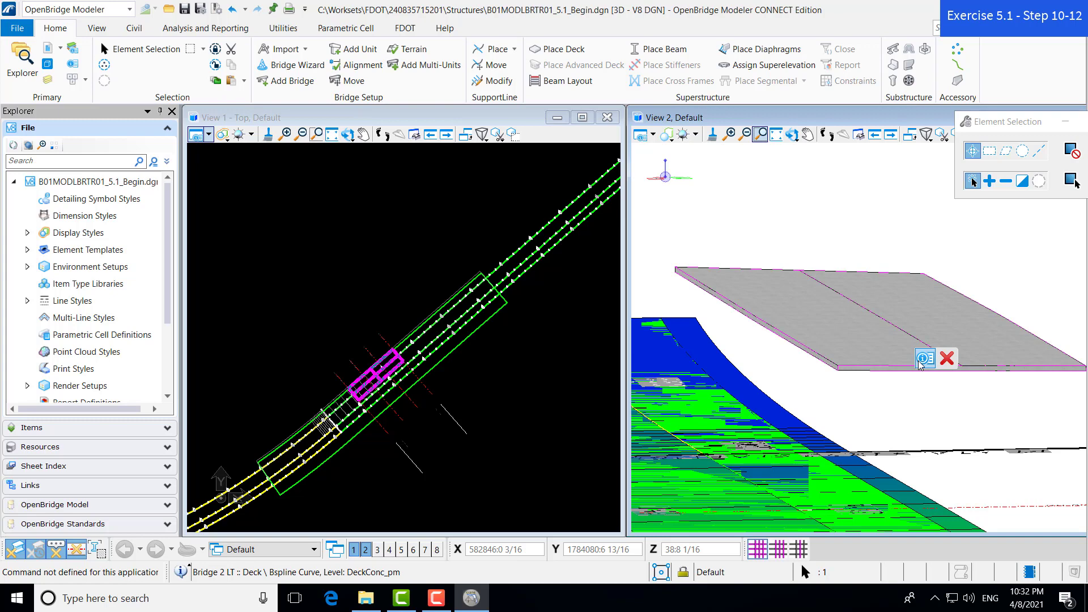
click(920, 363)
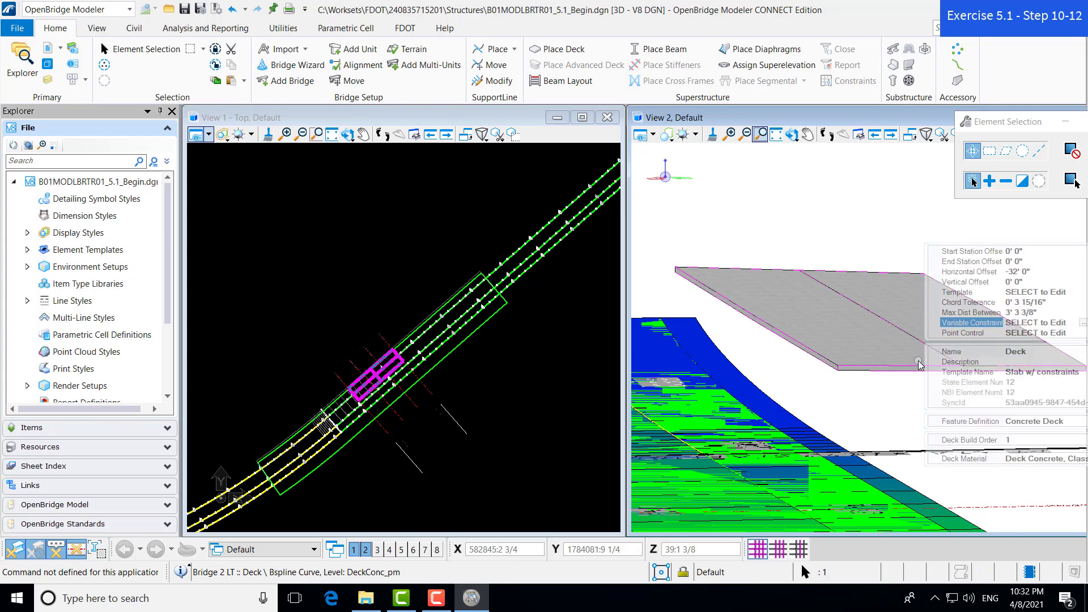
click(993, 322)
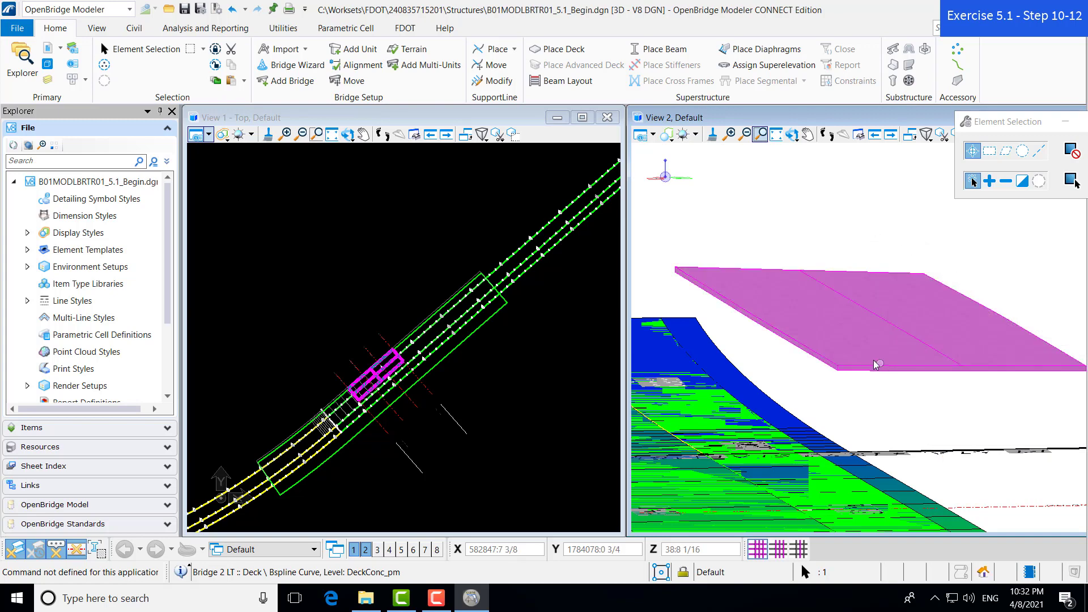
Step: Display the selected deck's full properties and arrange the floating windows so they do not cover them
mouse_move(874, 362)
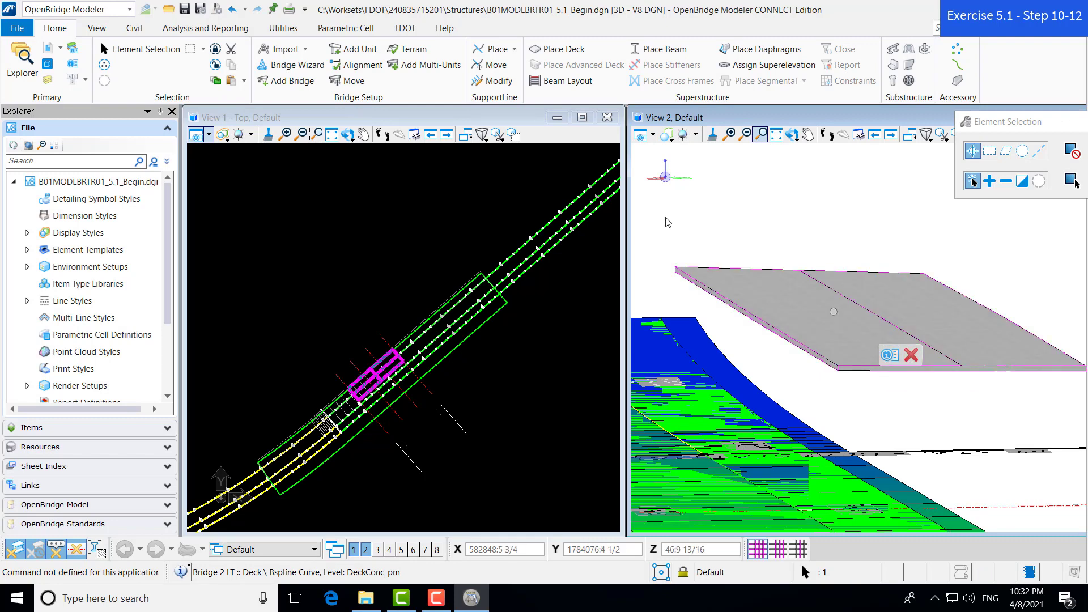
click(77, 69)
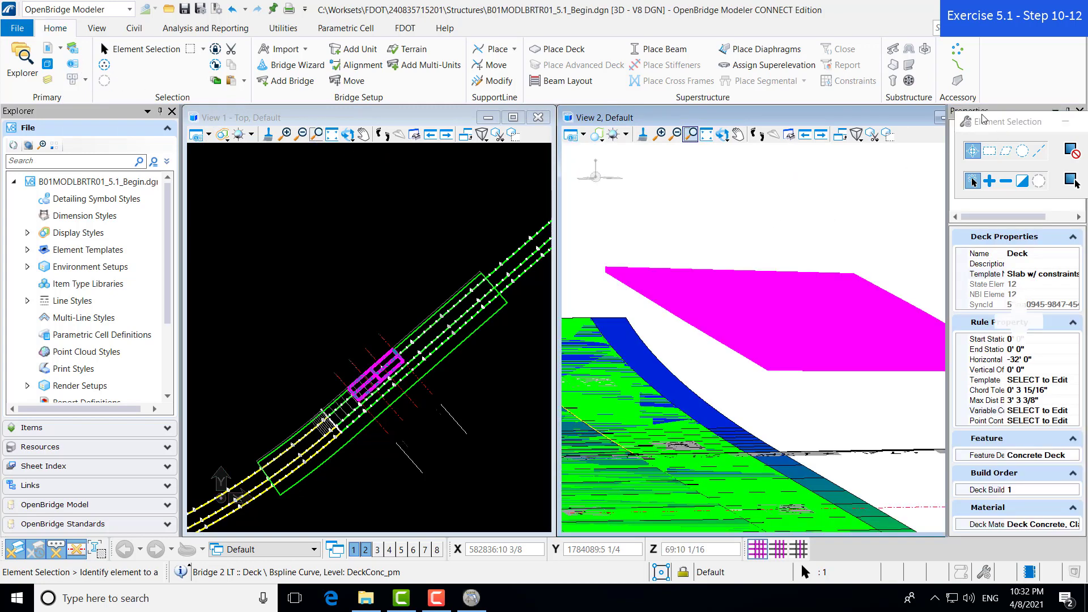
drag(1000, 125, 762, 21)
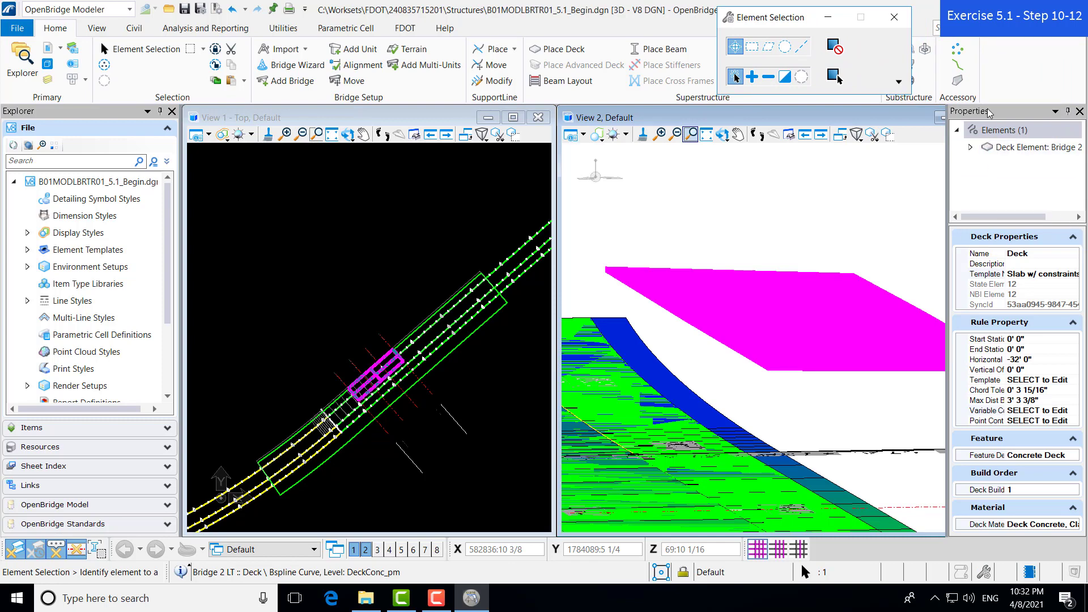
drag(990, 112, 1086, 204)
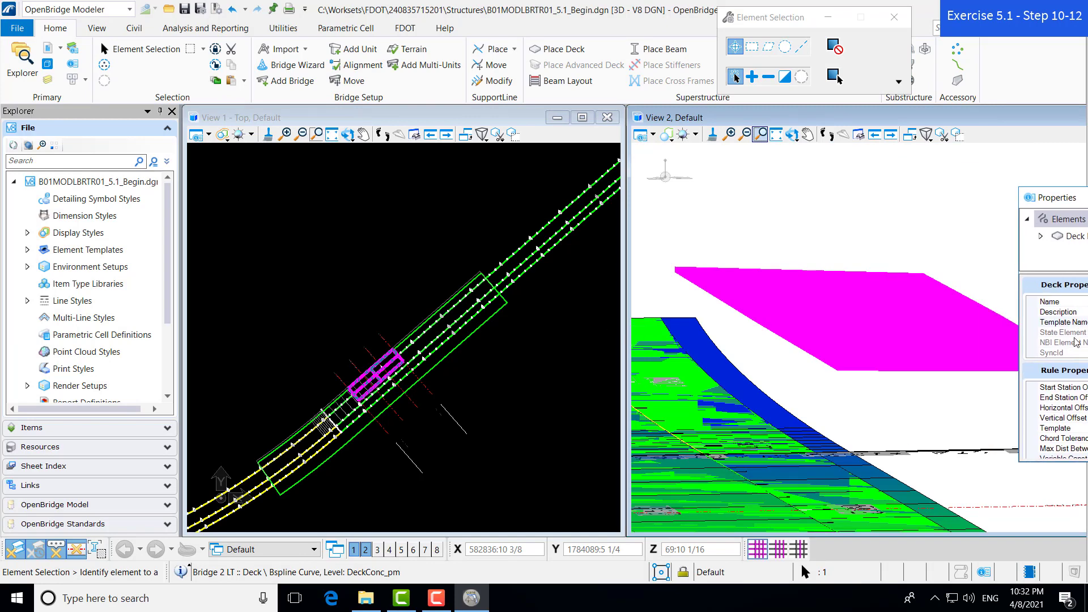
mouse_move(1074, 339)
mouse_down()
mouse_move(1071, 348)
mouse_move(1070, 324)
mouse_up()
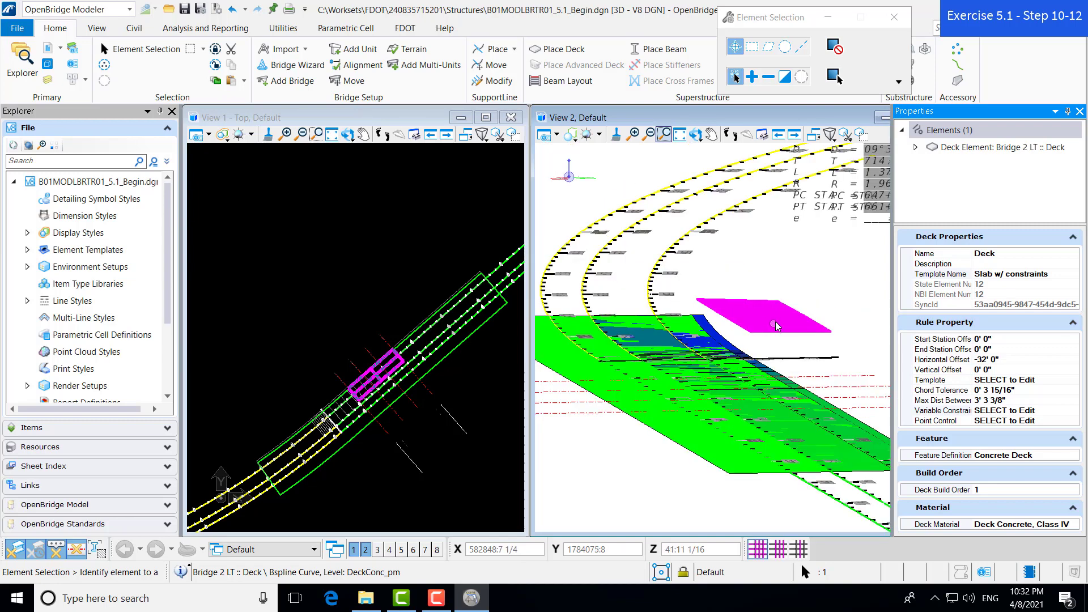
Step: Open the deck's Variable Constraints for editing, widen the template window and make the full variable names readable
scroll(776, 326, up, 2)
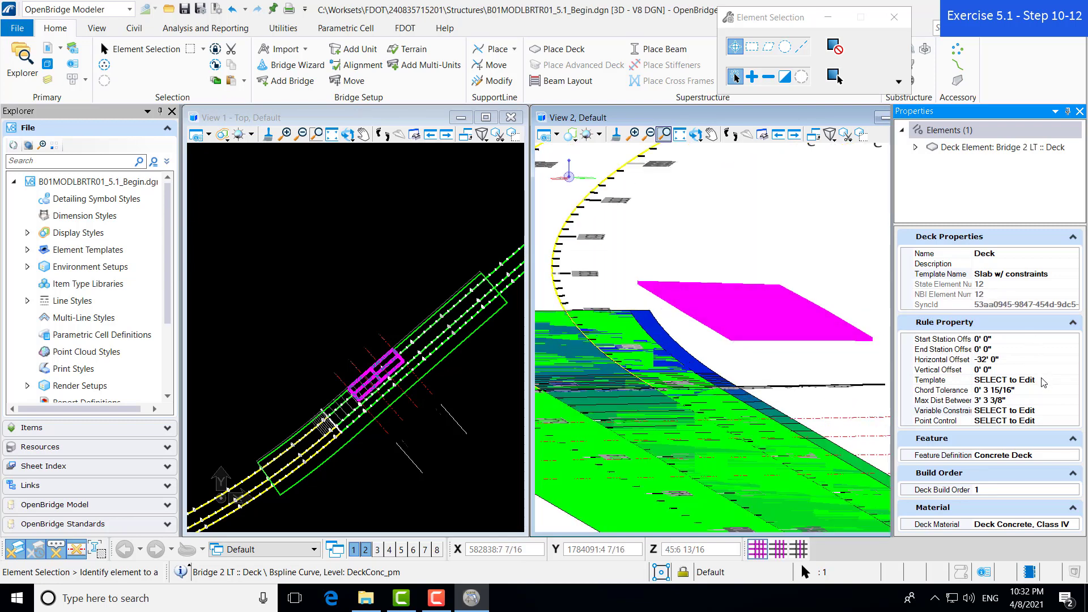
click(1049, 411)
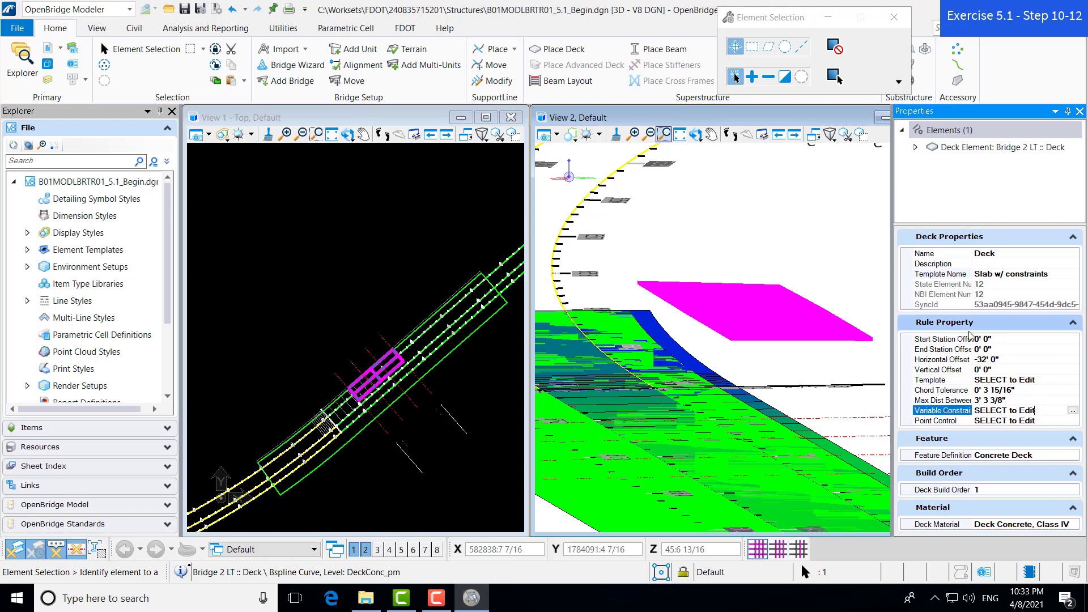
drag(972, 338, 984, 338)
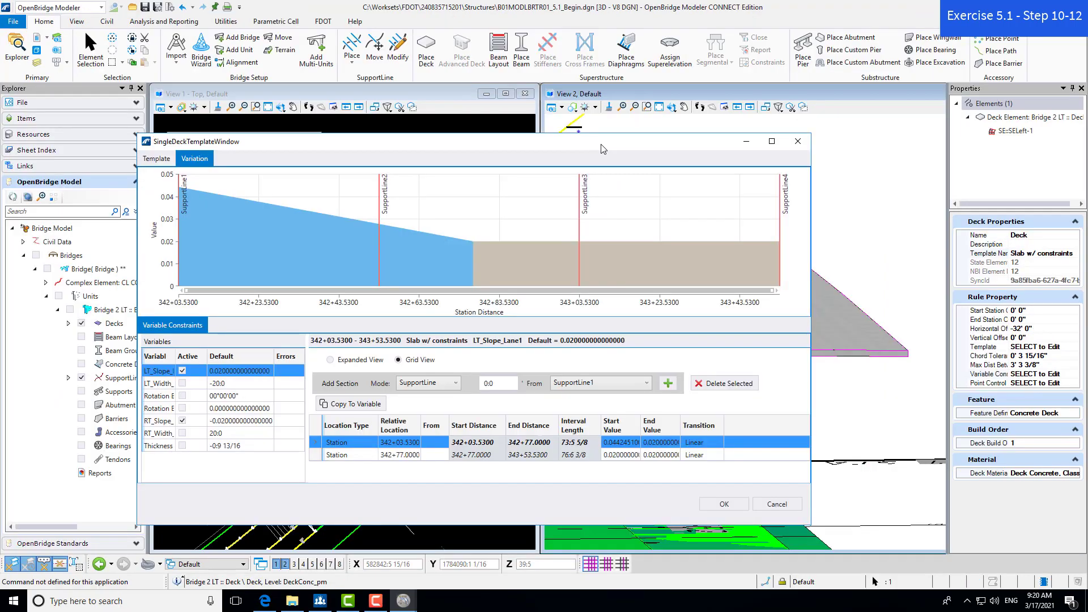
drag(600, 152, 634, 141)
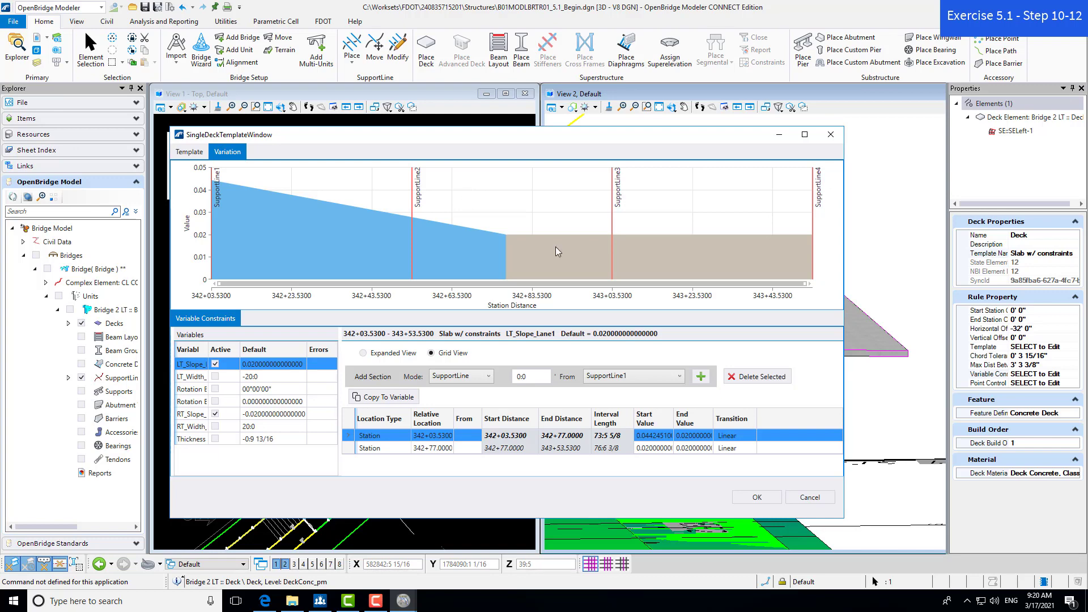
drag(844, 378, 967, 377)
drag(569, 128, 431, 117)
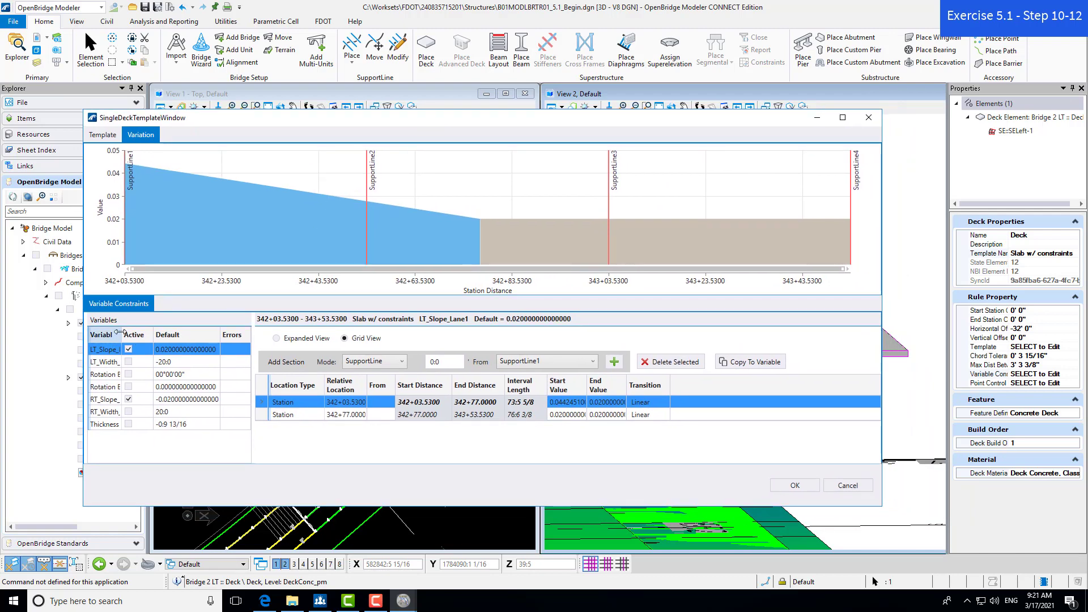
drag(121, 334, 151, 334)
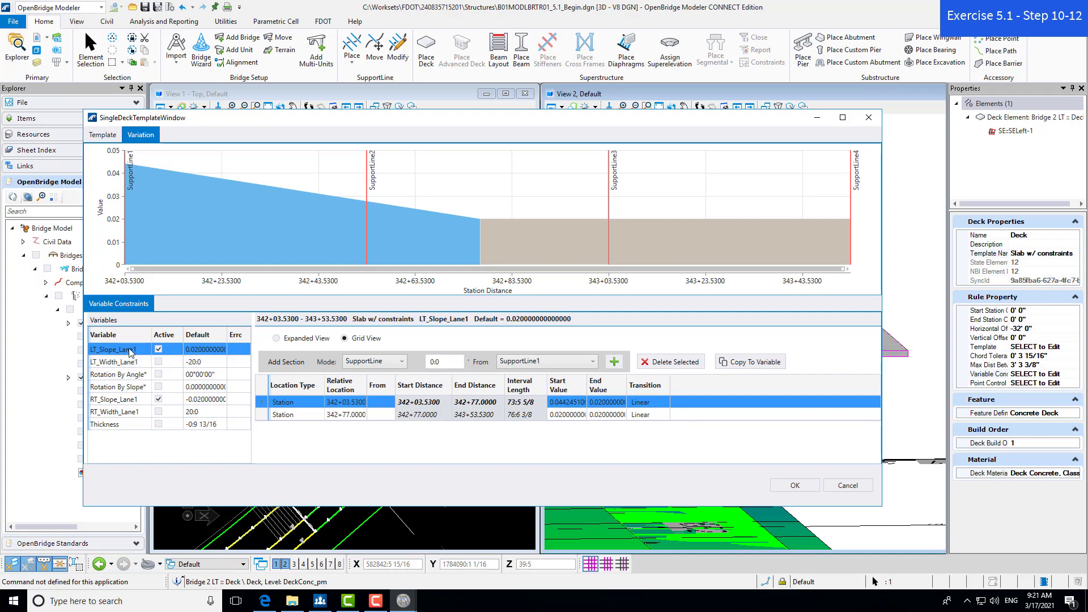
Step: Activate the RT_Width_Lane1 variable and add a SupportLine section at offset 0:0 from SupportLine1
click(105, 415)
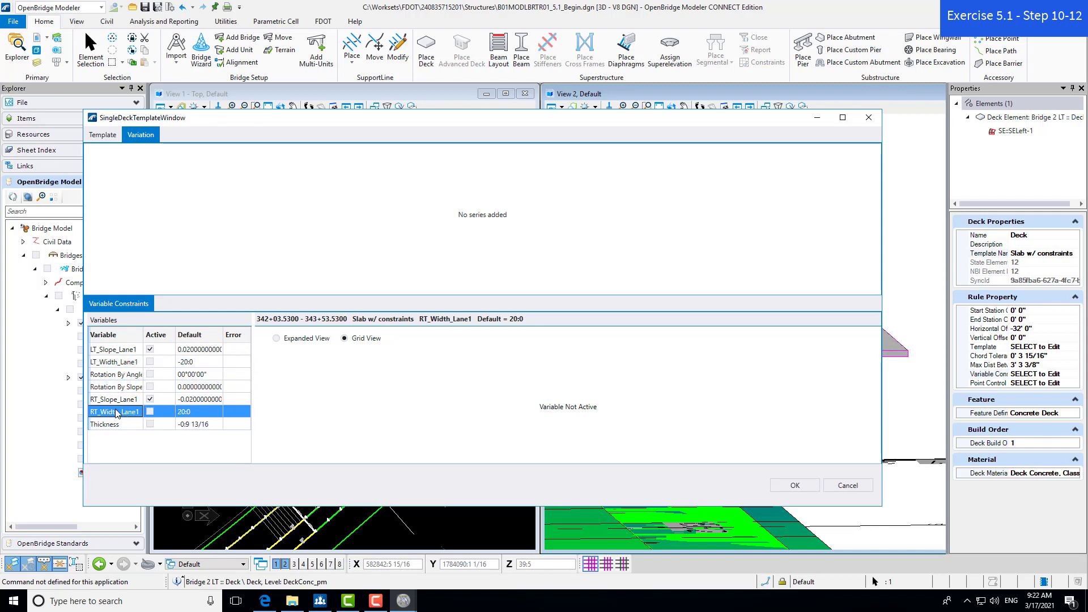
click(150, 411)
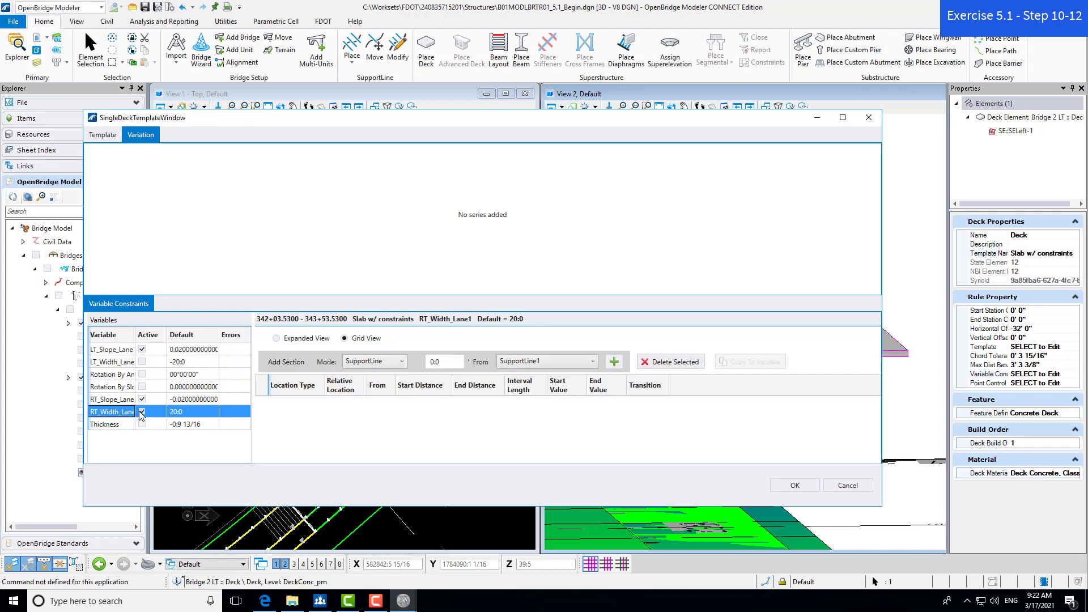
drag(135, 335, 165, 335)
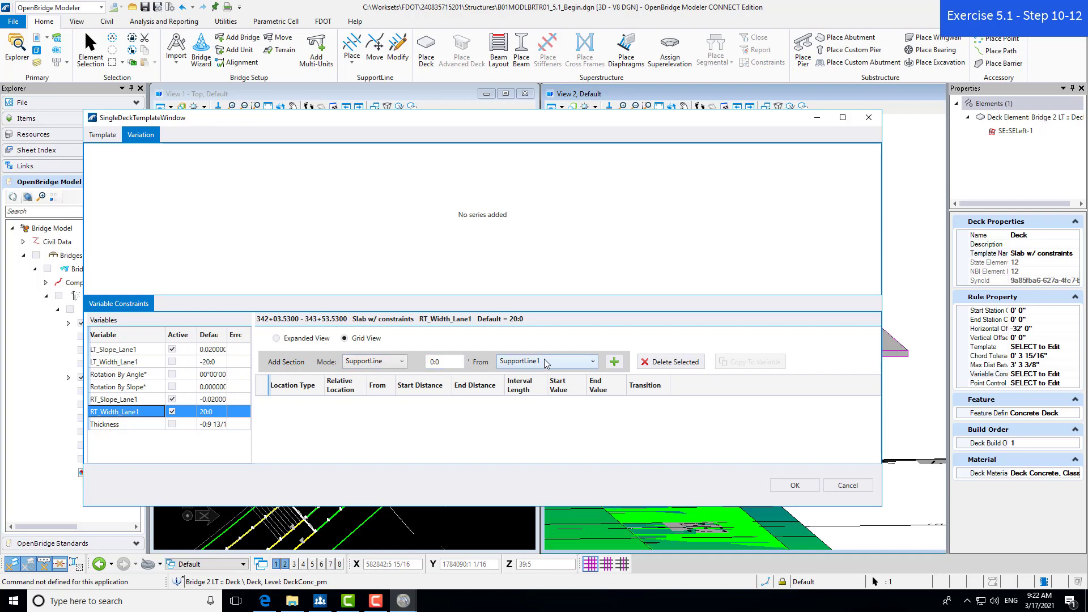
click(619, 367)
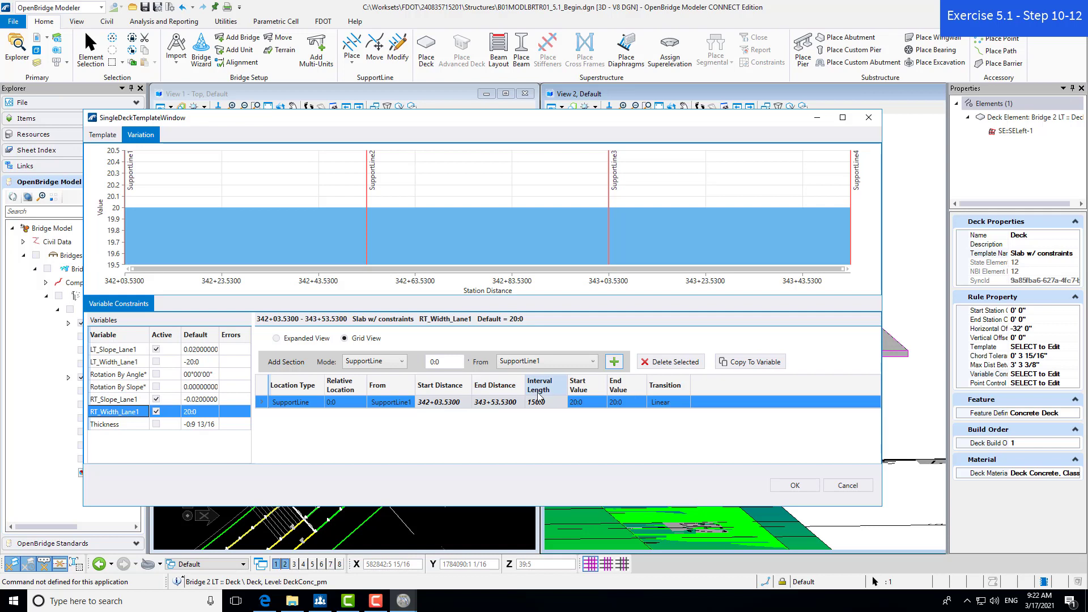
Step: Set both the start and end values of the RT_Width_Lane1 section to 31:6.5
click(589, 404)
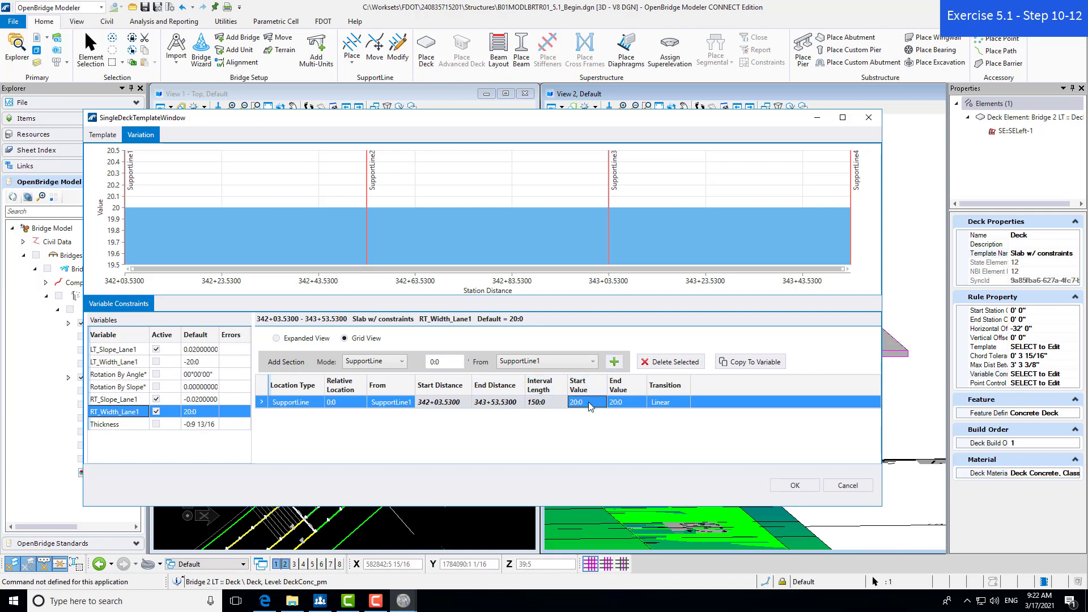
click(589, 404)
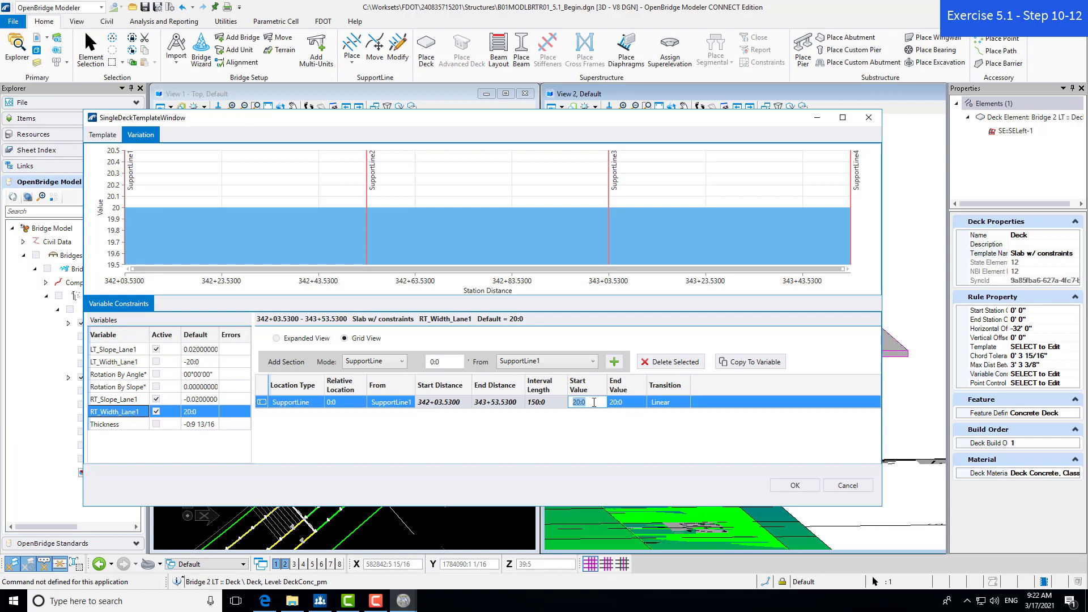
text(31:6.5)
click(617, 402)
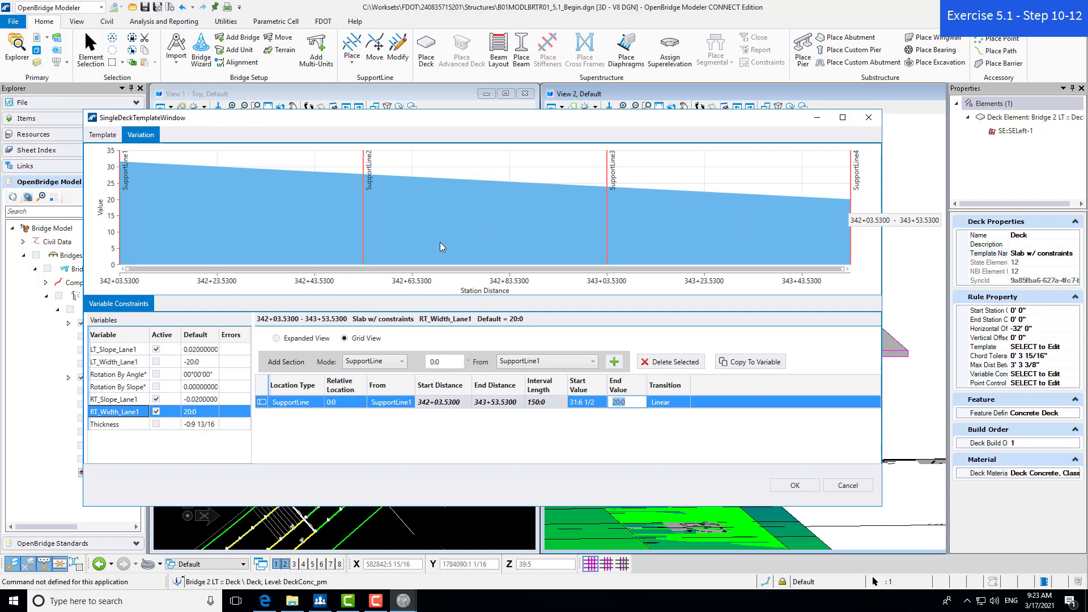
click(640, 400)
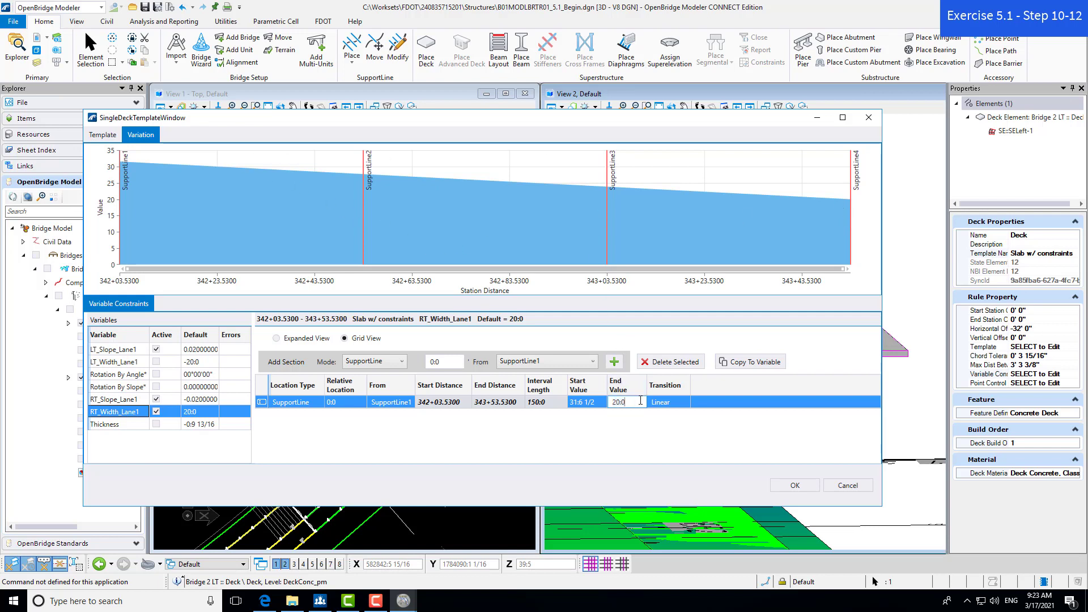
drag(640, 400, 611, 399)
text(31:6.5)
click(587, 405)
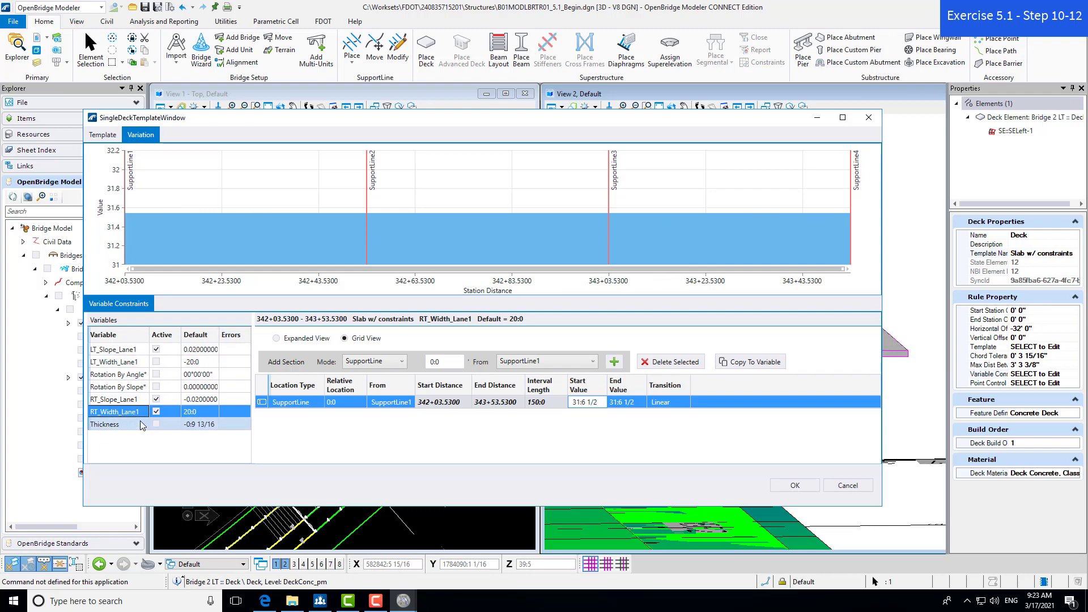
Step: Activate the LT_Width_Lane1 variable and add a SupportLine section at offset 0:0 from SupportLine1
click(130, 362)
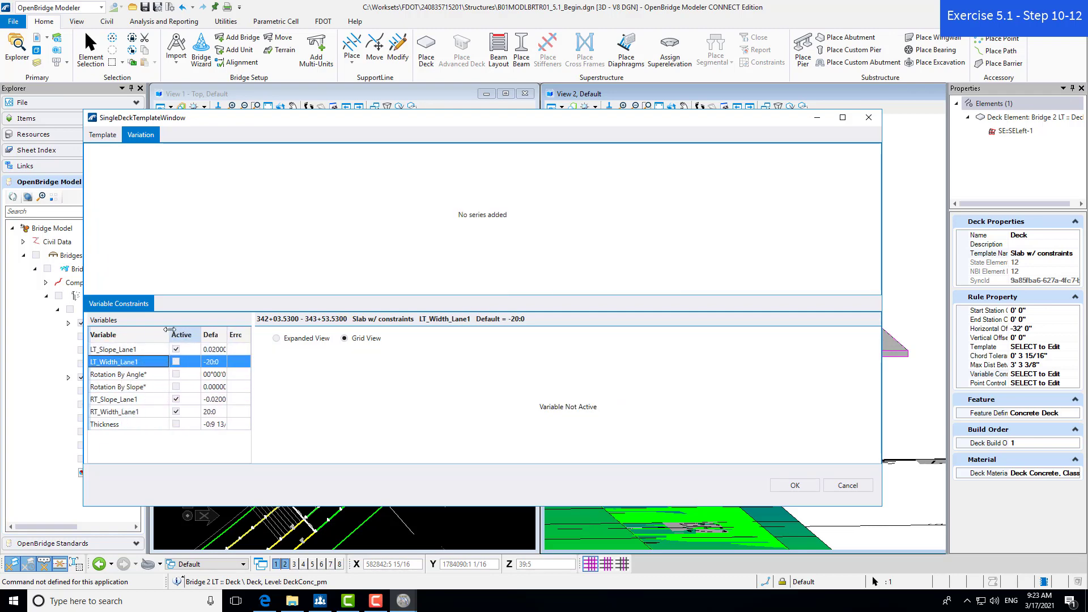
click(168, 362)
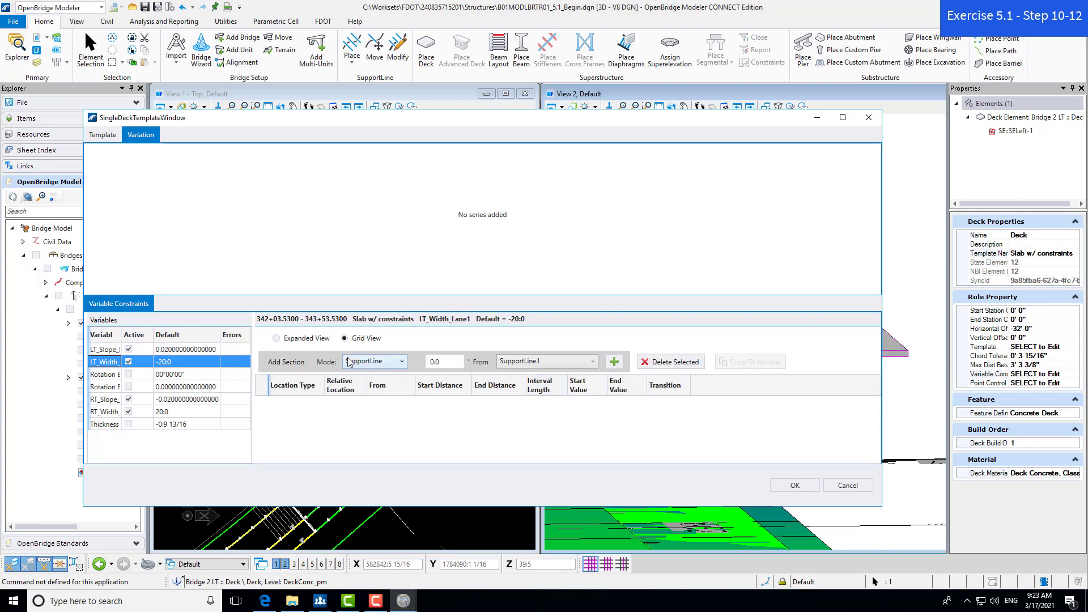
click(614, 362)
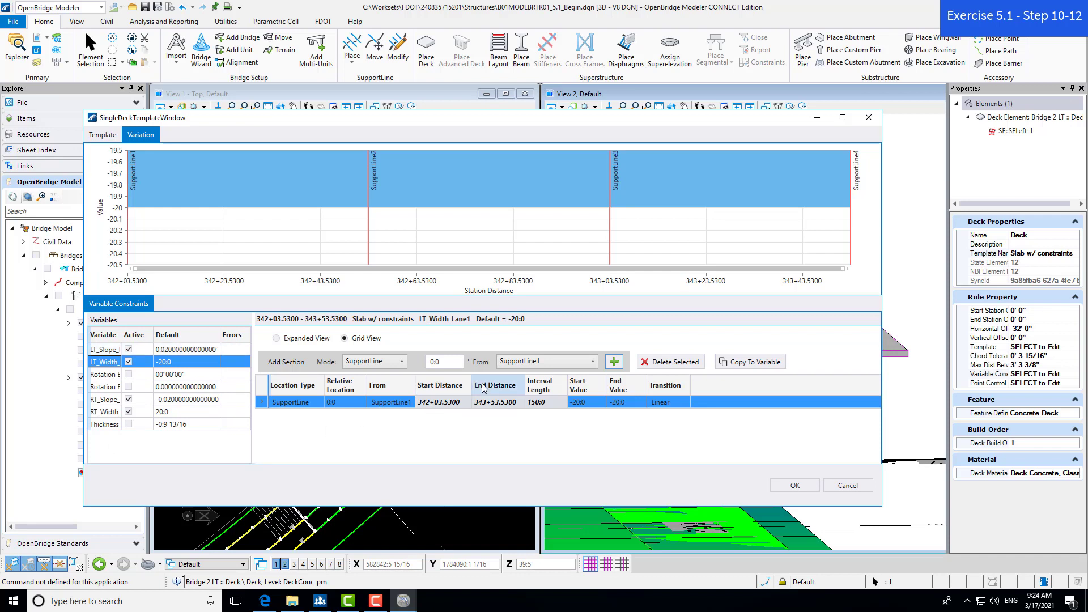
Step: Set both the start and end values of the LT_Width_Lane1 section to -23:6.5
click(591, 405)
click(590, 403)
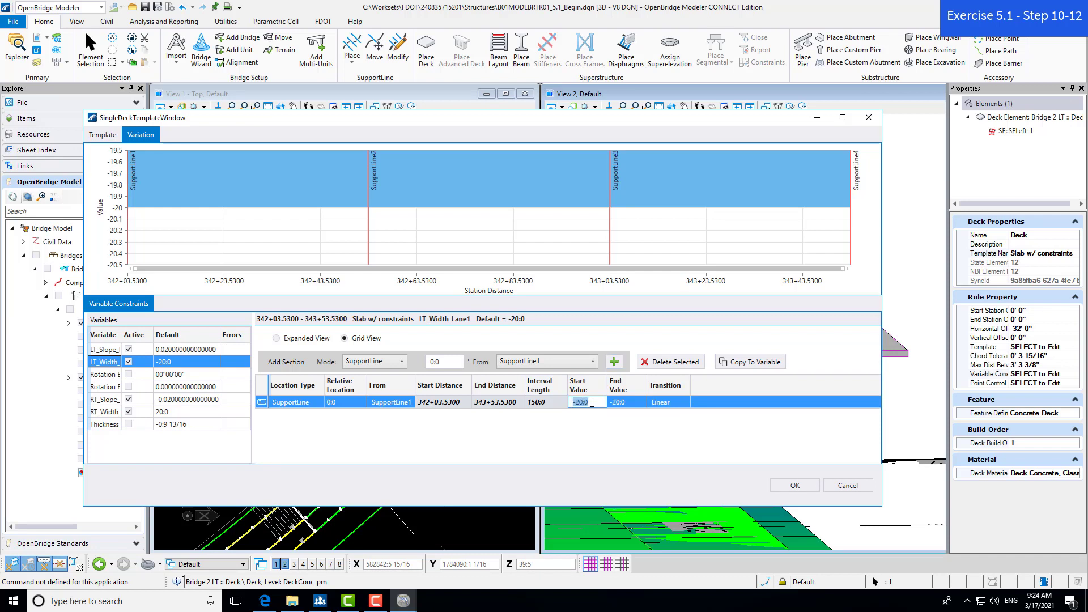
drag(591, 404, 581, 402)
text(2)
click(623, 403)
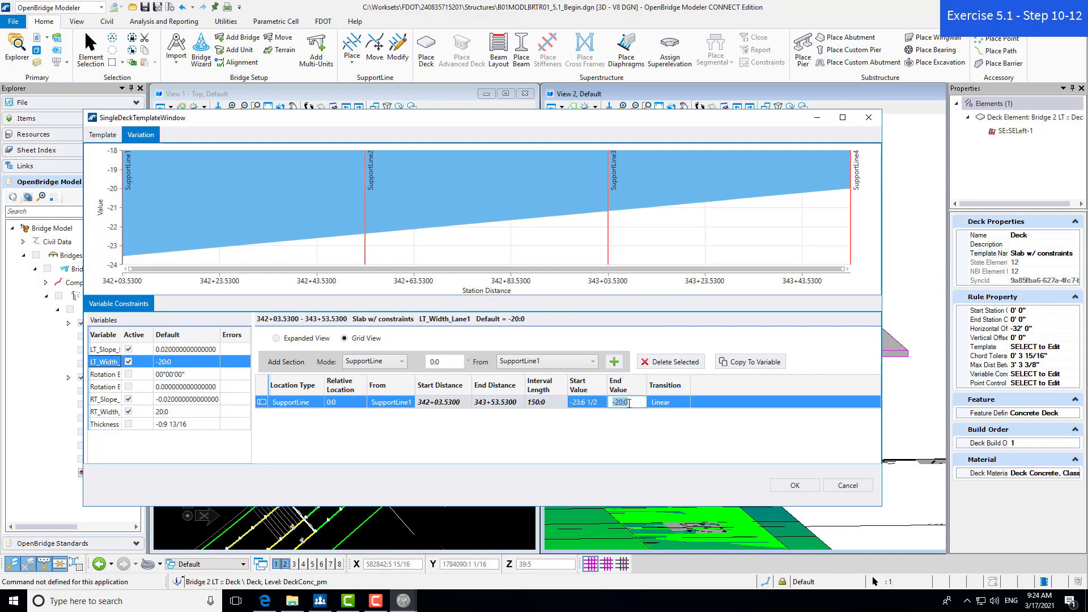
drag(623, 403, 621, 403)
text(3:6.5)
click(597, 405)
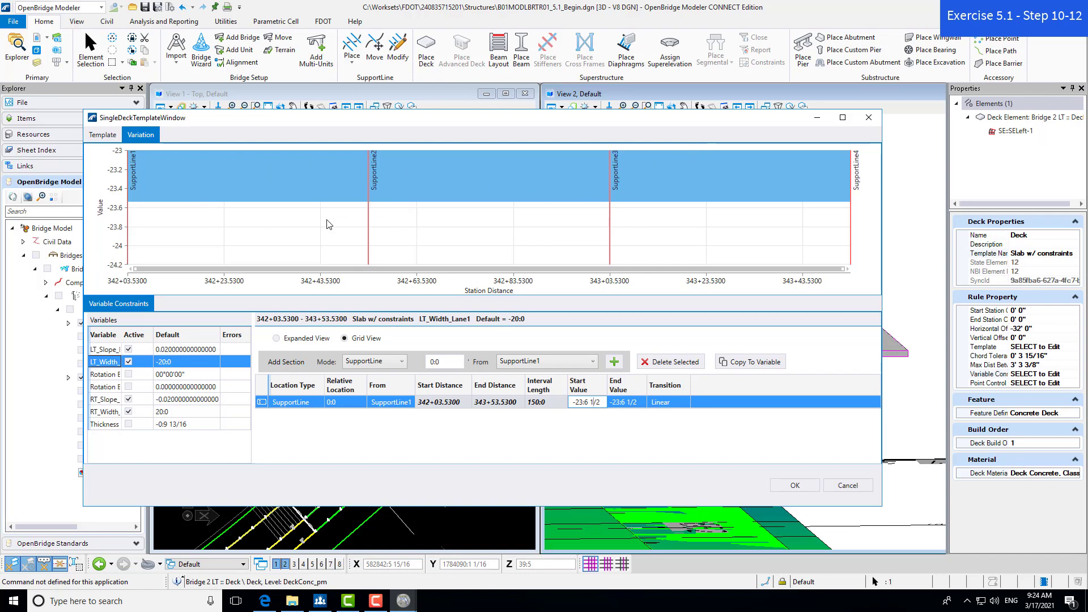
Step: Activate the Thickness variable and add a SupportLine section at offset 0:0 from SupportLine1
click(129, 424)
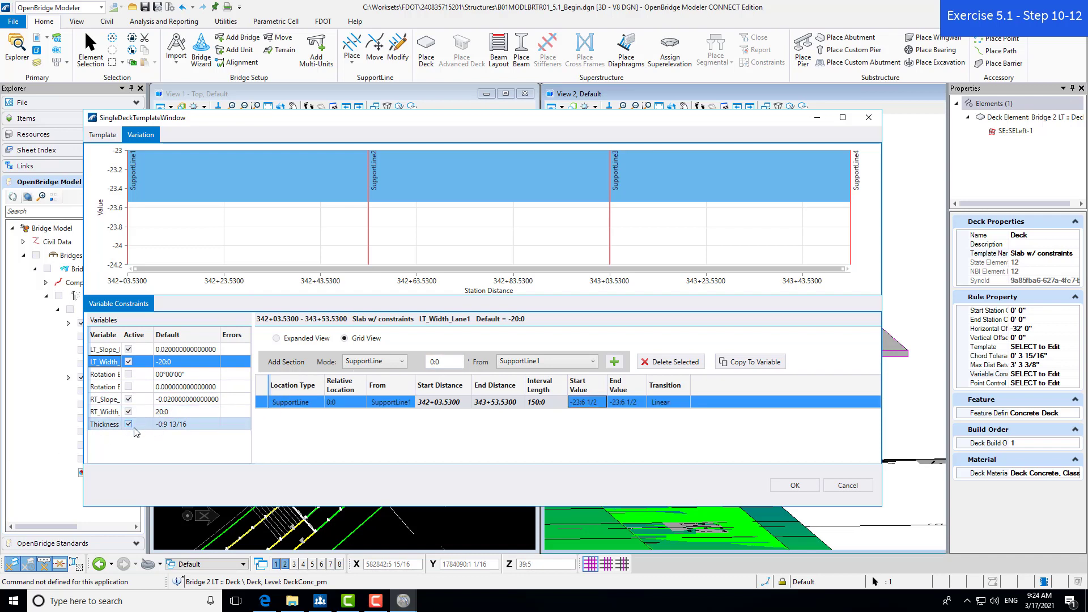
click(110, 429)
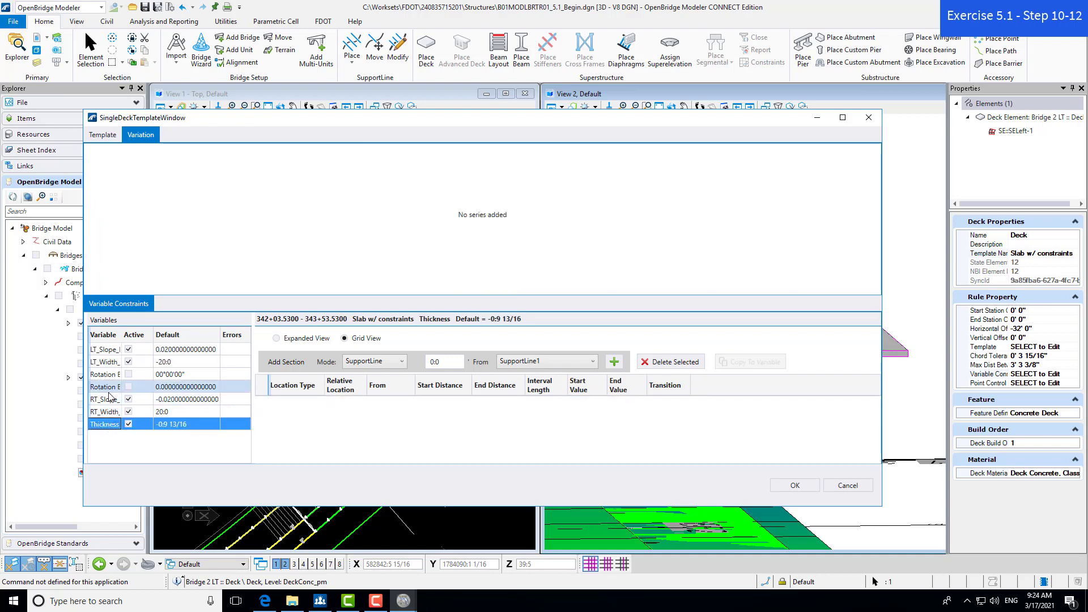
click(102, 362)
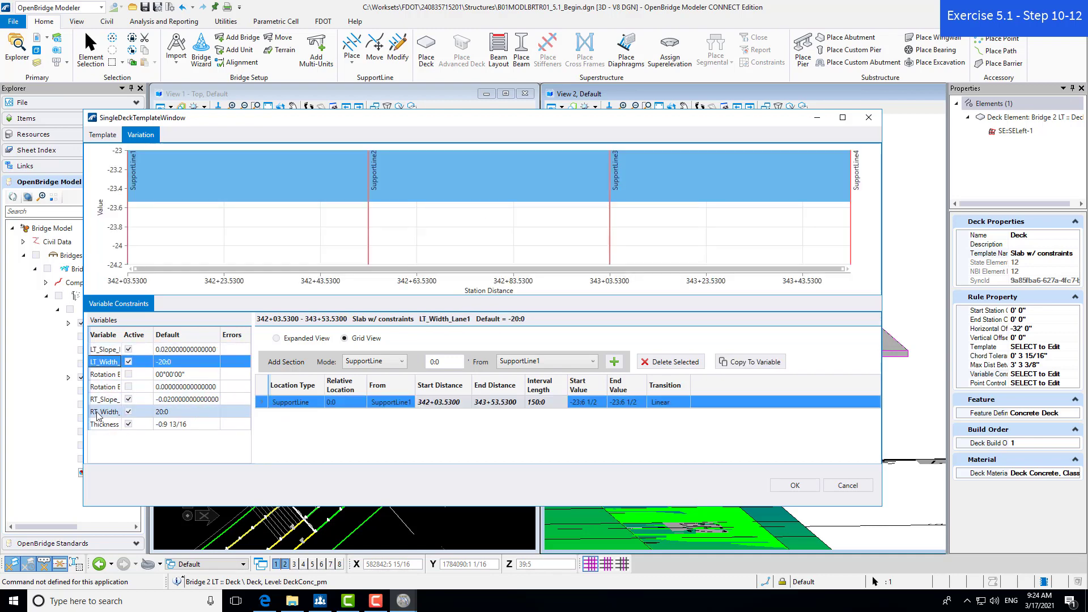
click(103, 426)
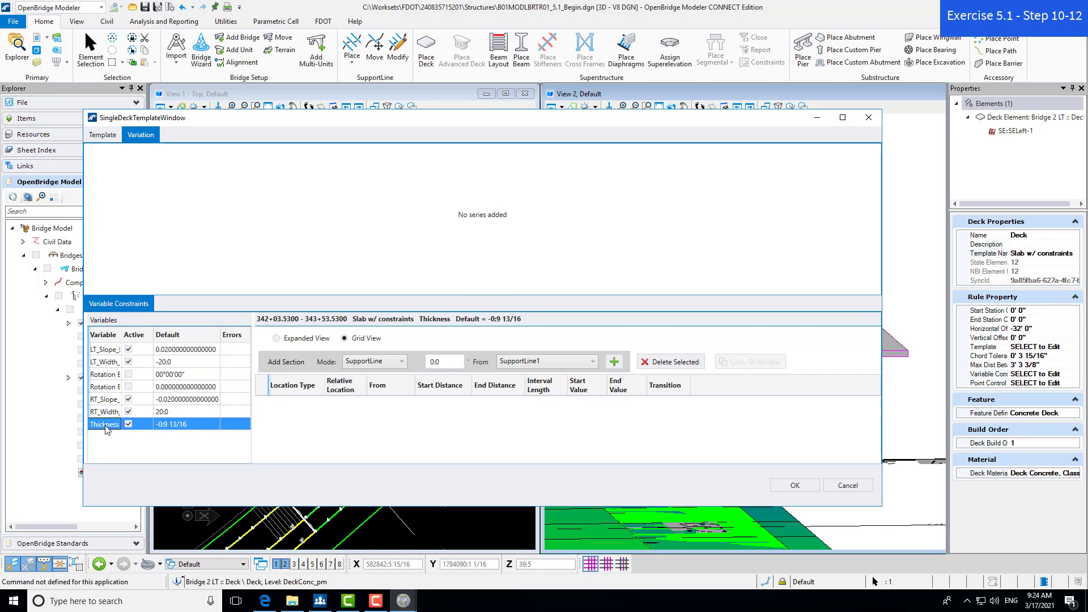
click(114, 363)
click(108, 426)
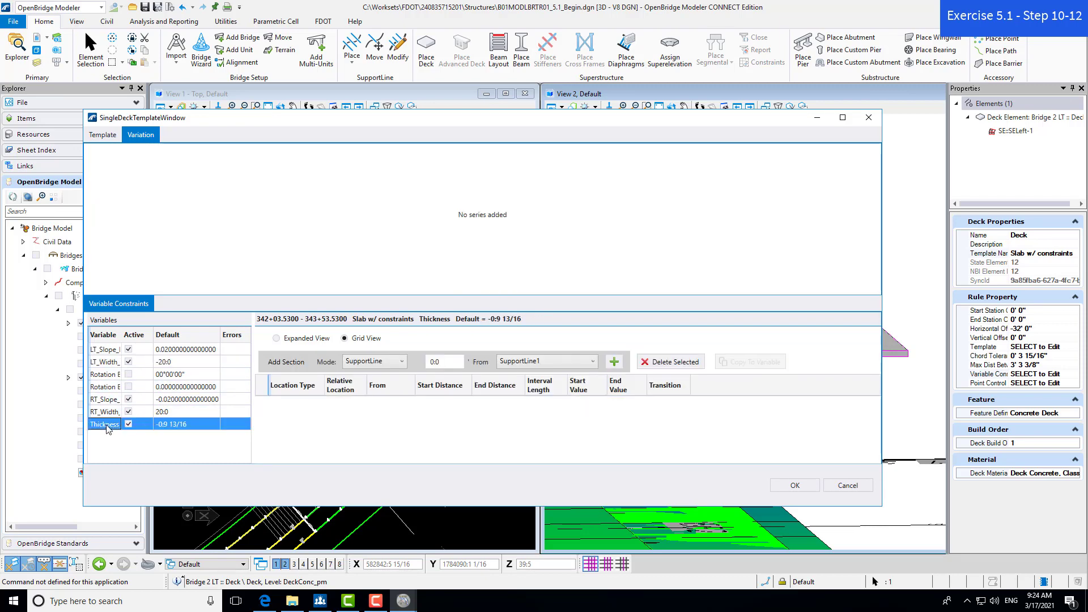
drag(122, 334, 149, 334)
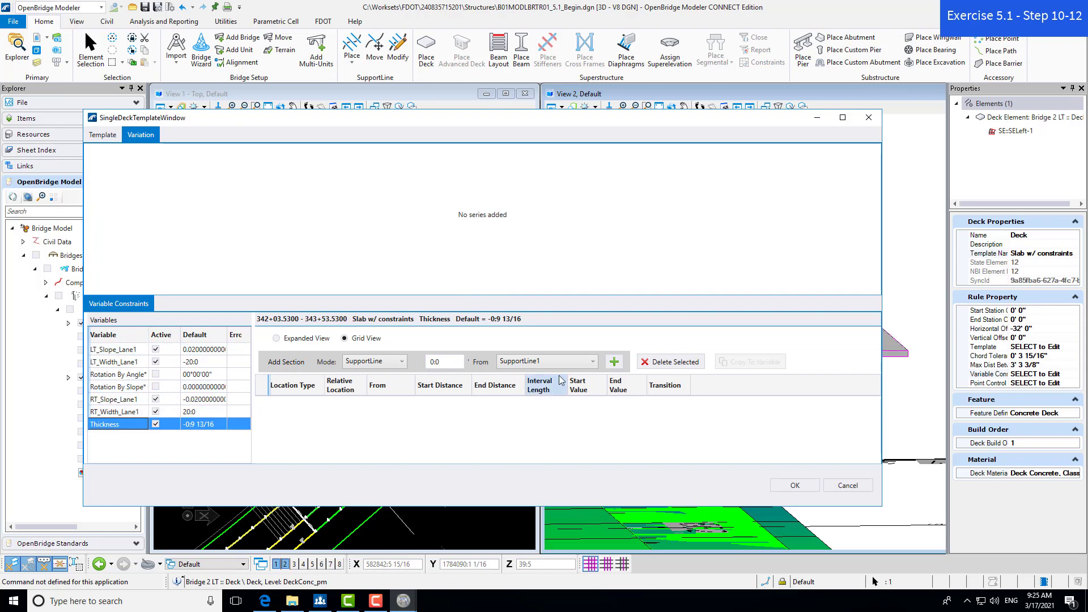
click(614, 362)
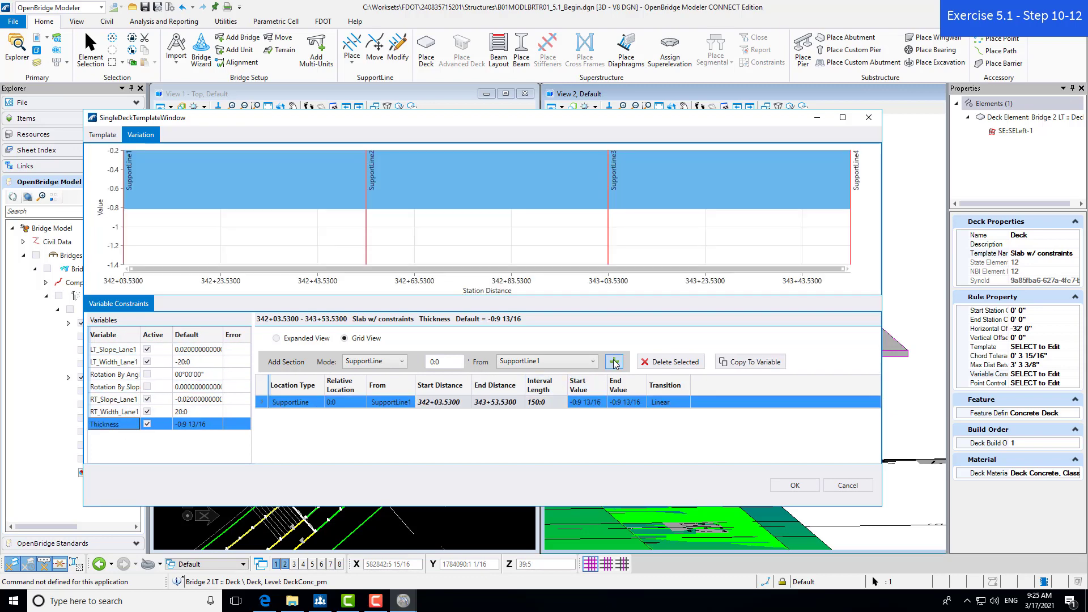
Step: Set both the start and end values of the Thickness section to -0:8.5 and apply the variable constraints to the deck
click(599, 403)
click(599, 404)
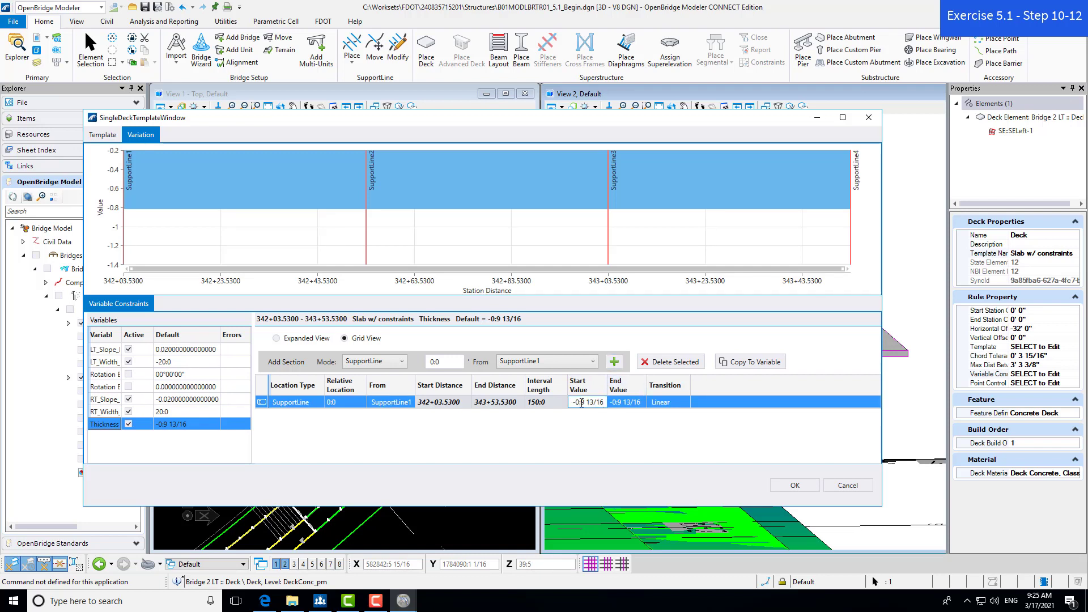
right_click(591, 402)
click(588, 402)
drag(582, 401, 604, 403)
text(8.5)
click(624, 405)
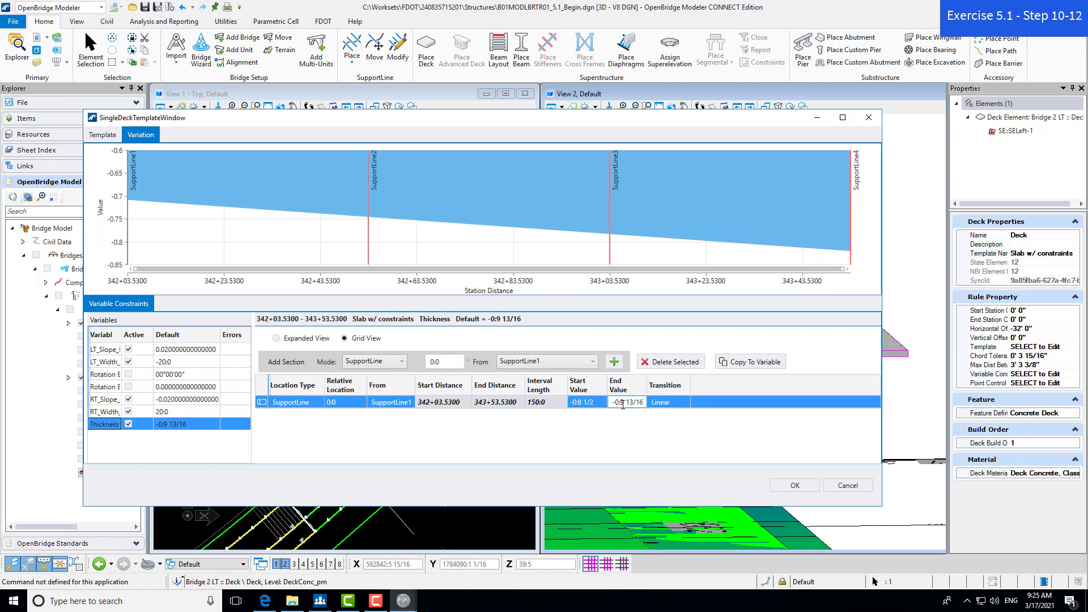
drag(623, 405, 649, 408)
text(8.5)
click(598, 407)
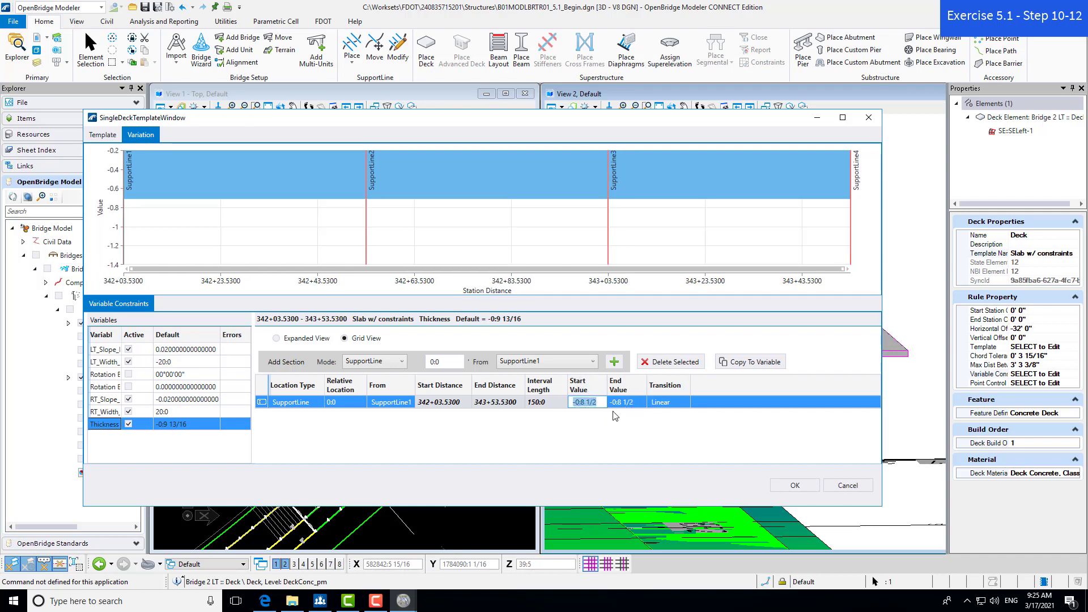
click(624, 405)
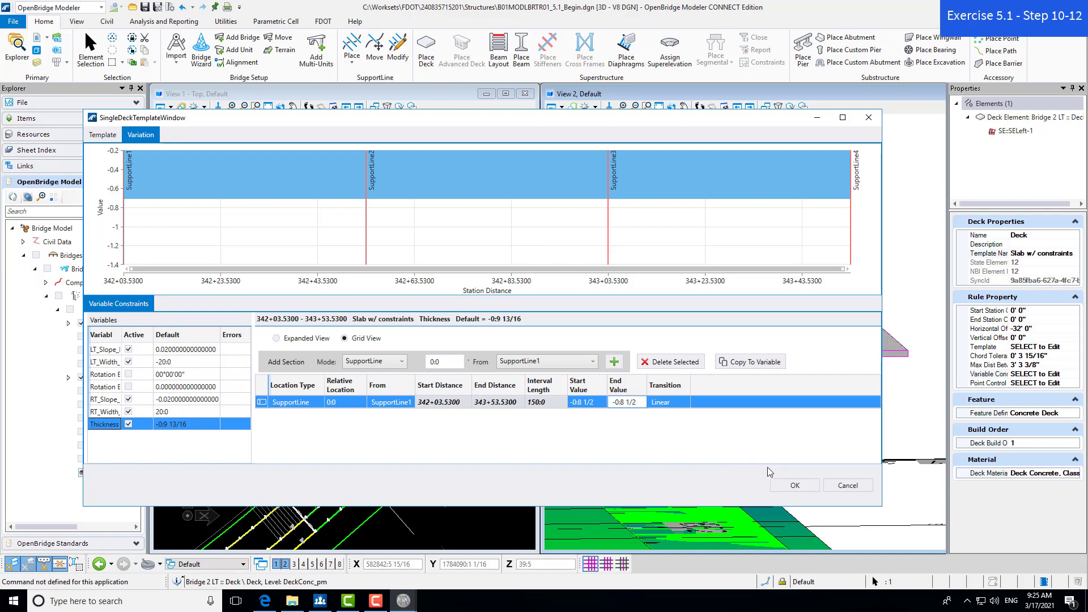
click(793, 486)
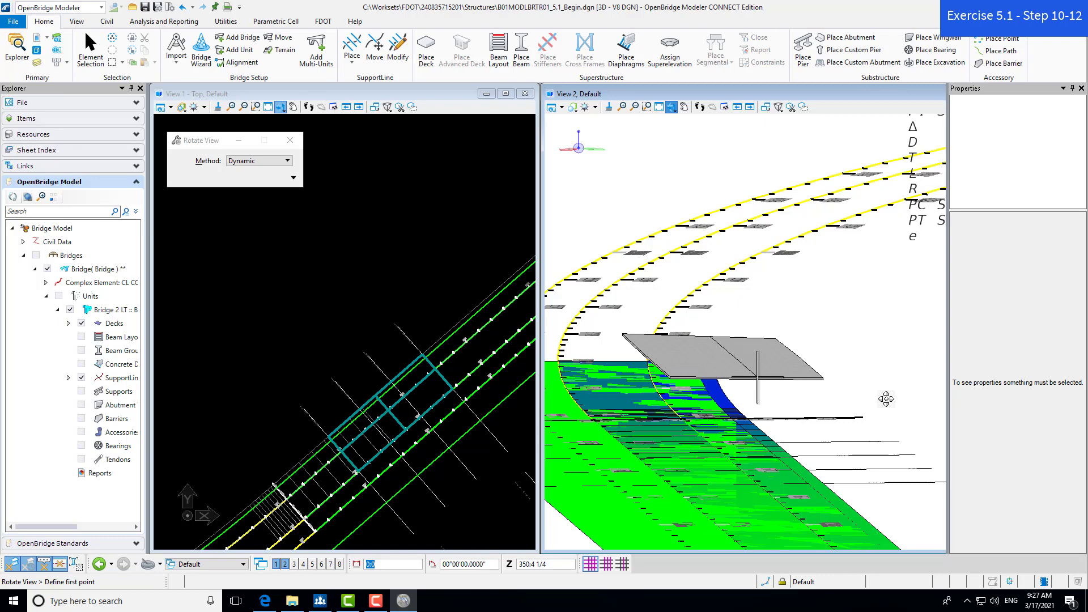
Step: Rotate the 3D view to inspect the updated Bridge 2 LT deck
click(842, 396)
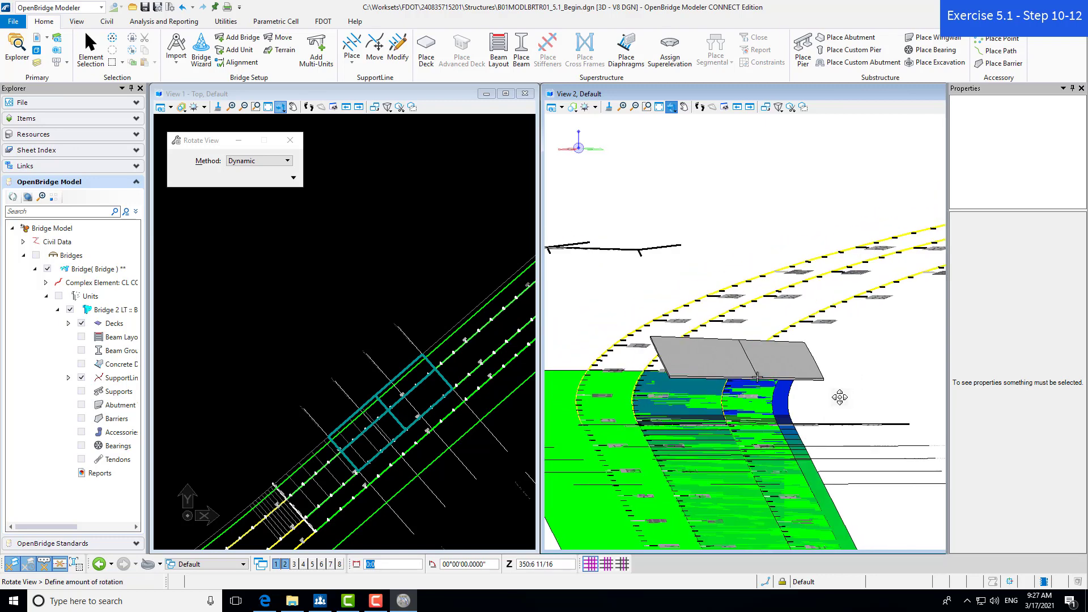